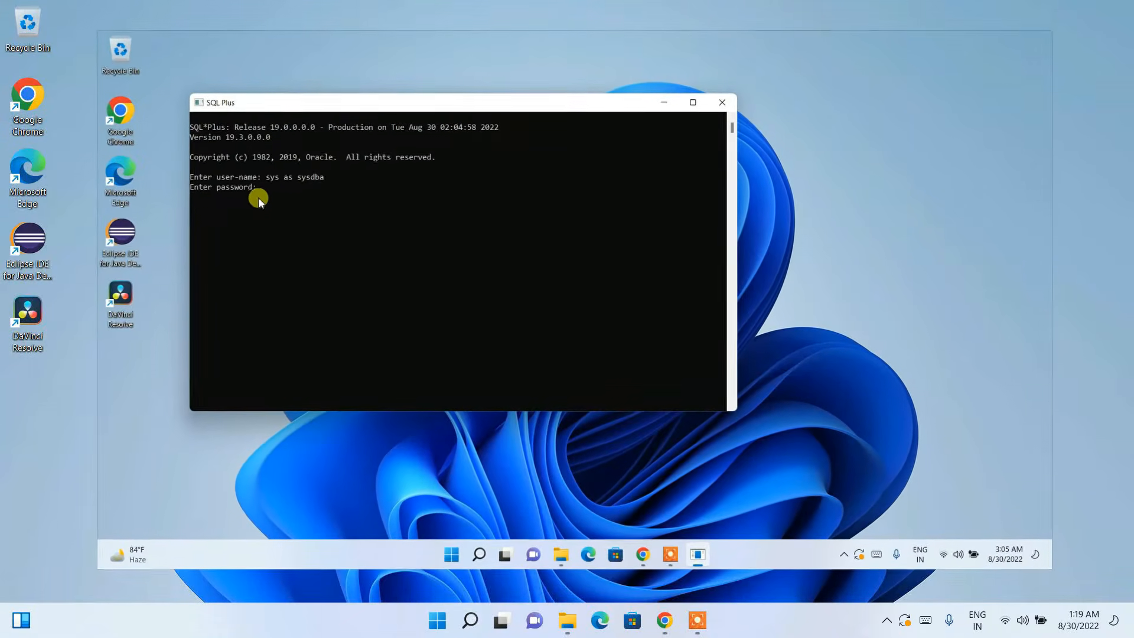
# Step: Submit the sys password to connect SQL Plus to Oracle Database 19c as sysdba
pyautogui.press('Return')
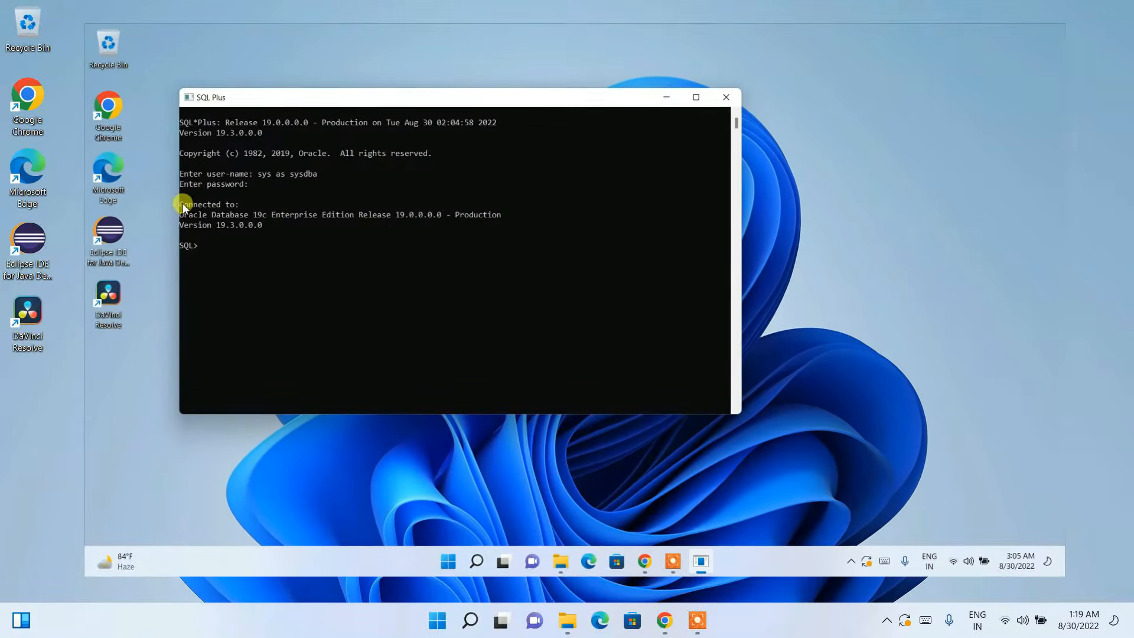
pyautogui.moveTo(182, 203); pyautogui.dragTo(278, 235)
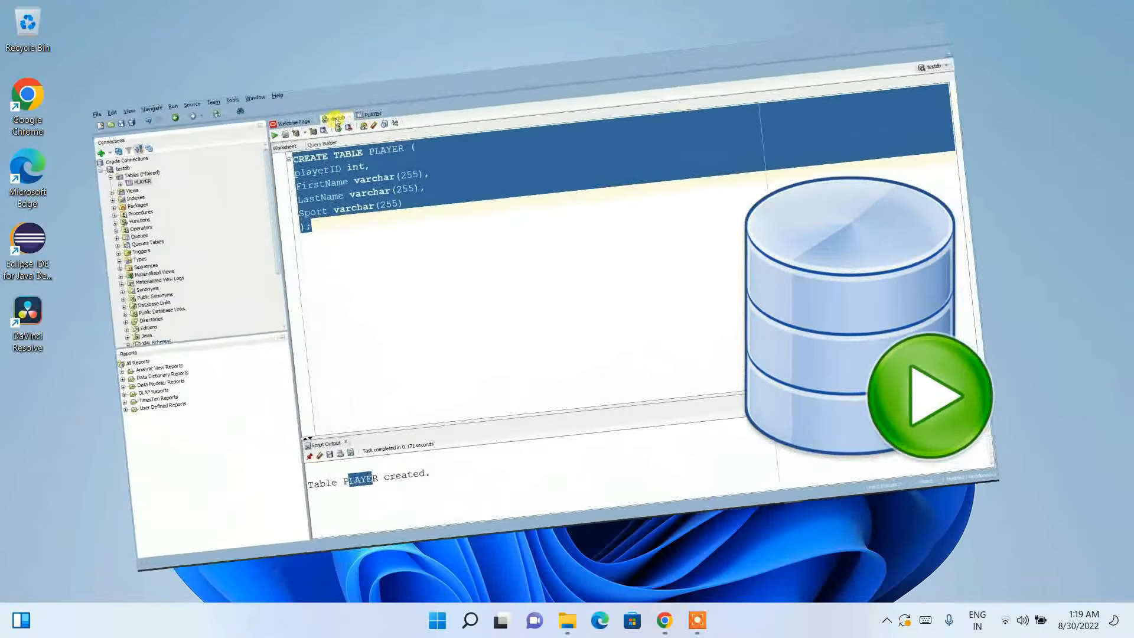
# Step: Below the CREATE TABLE PLAYER code, add the INSERT INTO table VALUES () template via 'Ins' autocomplete
pyautogui.moveTo(364, 264); pyautogui.dragTo(308, 213)
pyautogui.moveTo(286, 133); pyautogui.dragTo(286, 119)
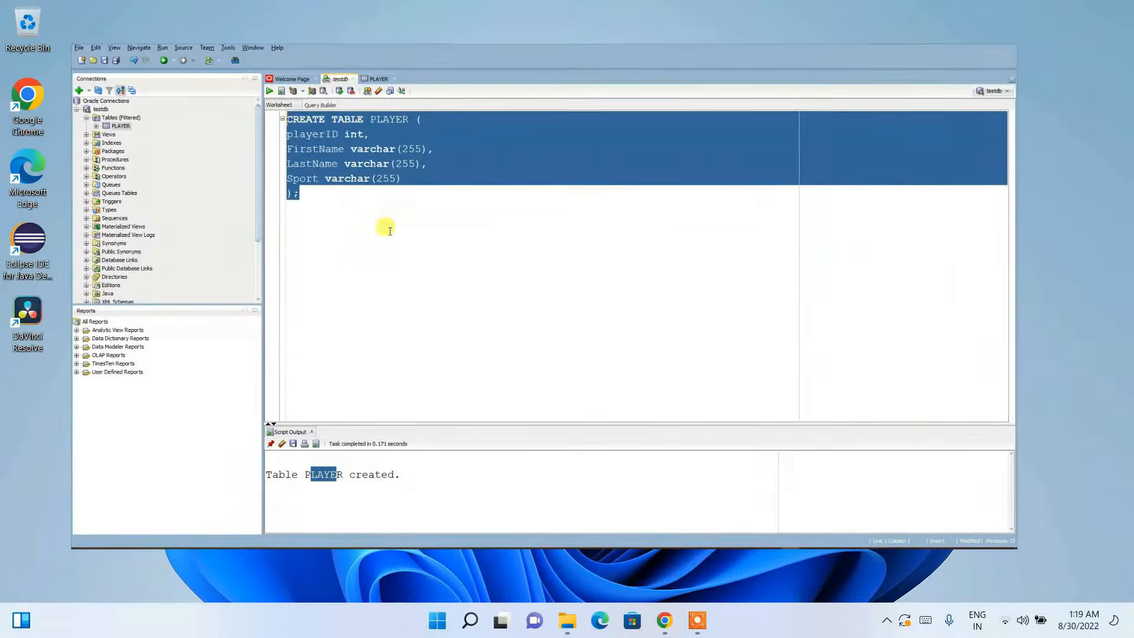
pyautogui.click(388, 229)
pyautogui.press('Return')
pyautogui.press('Return')
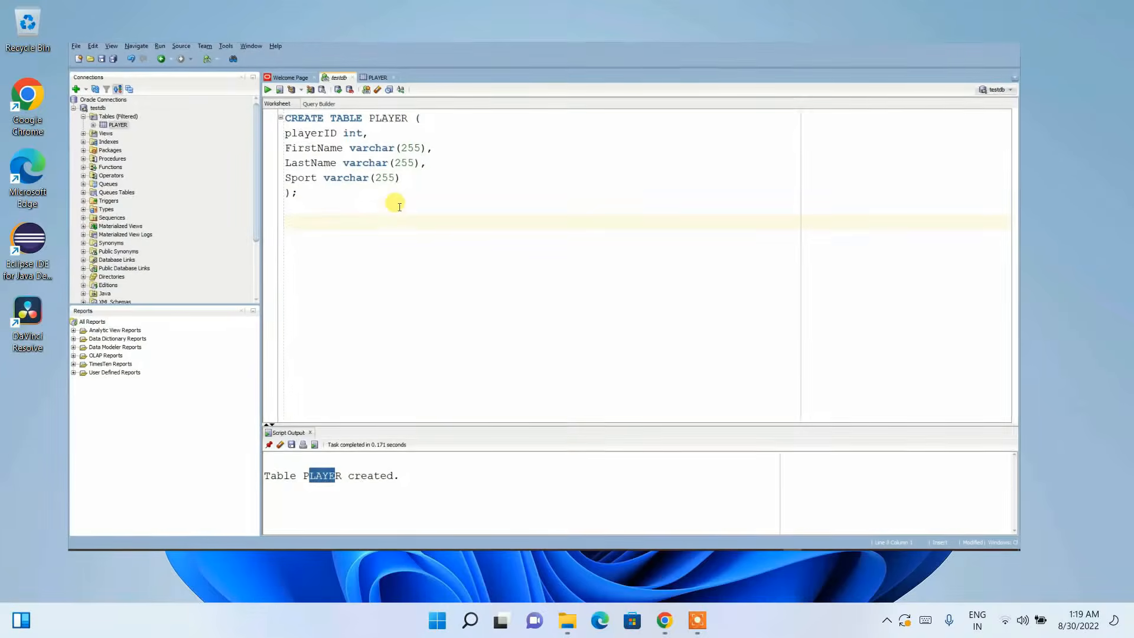
pyautogui.write('Ins')
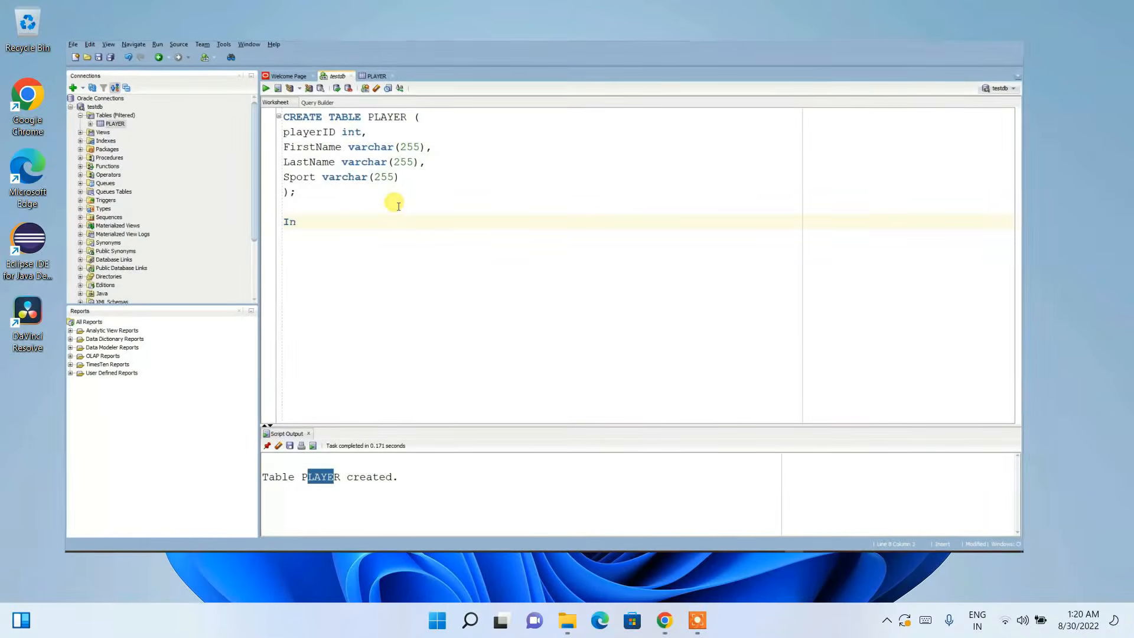
pyautogui.press('Down')
pyautogui.press('Return')
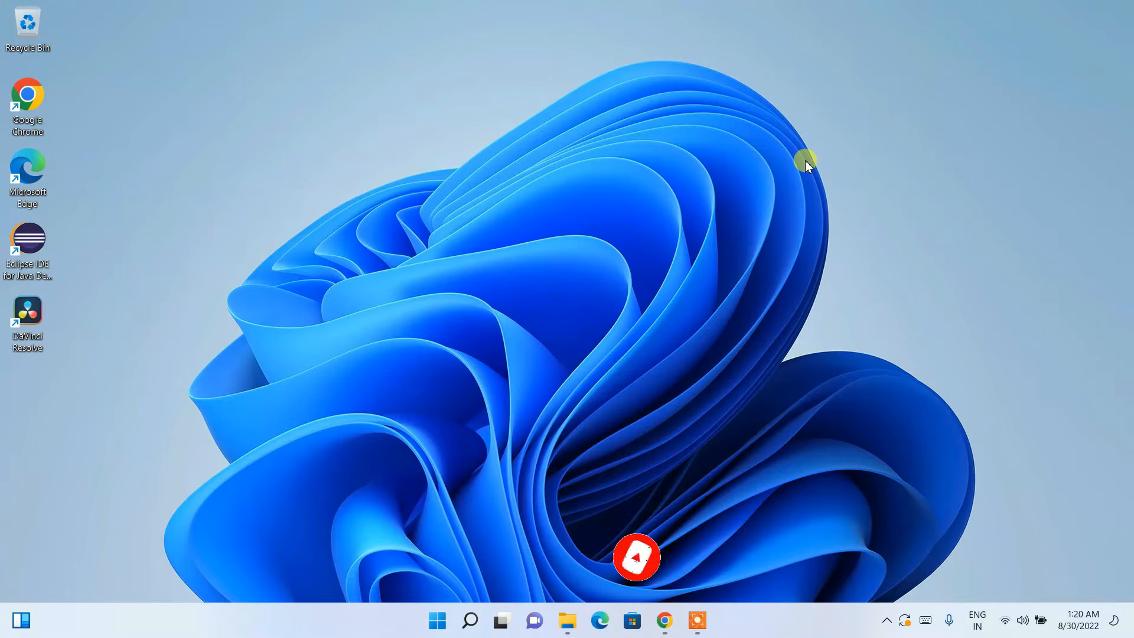
# Step: Search Google in Chrome for 'oracle 19c download'
pyautogui.click(665, 620)
pyautogui.click(319, 37)
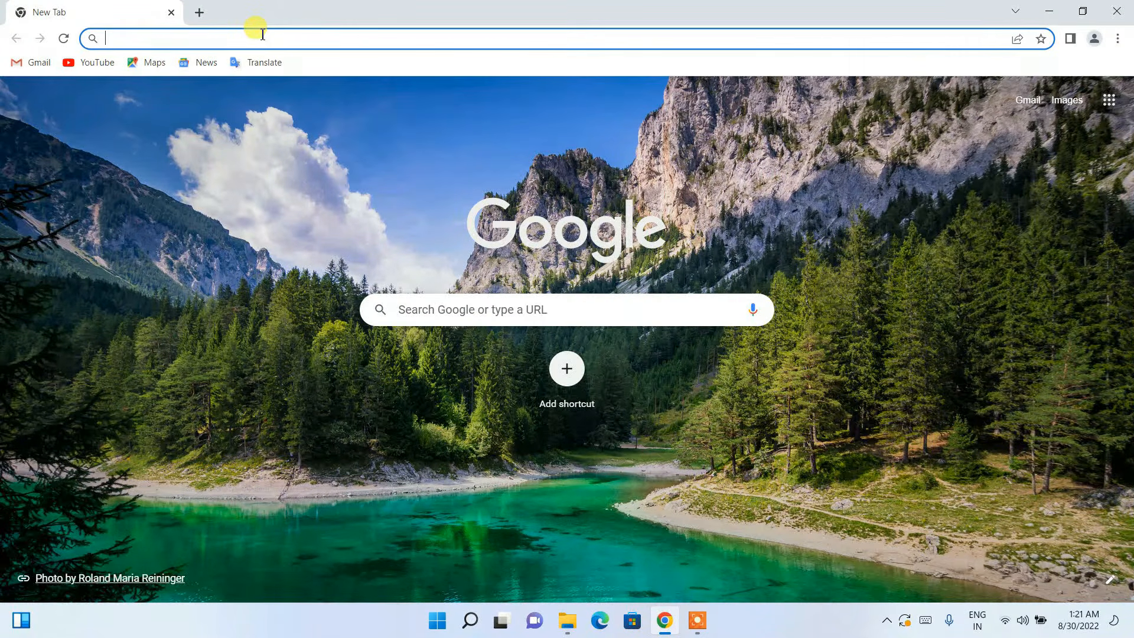
pyautogui.write('oracle 1')
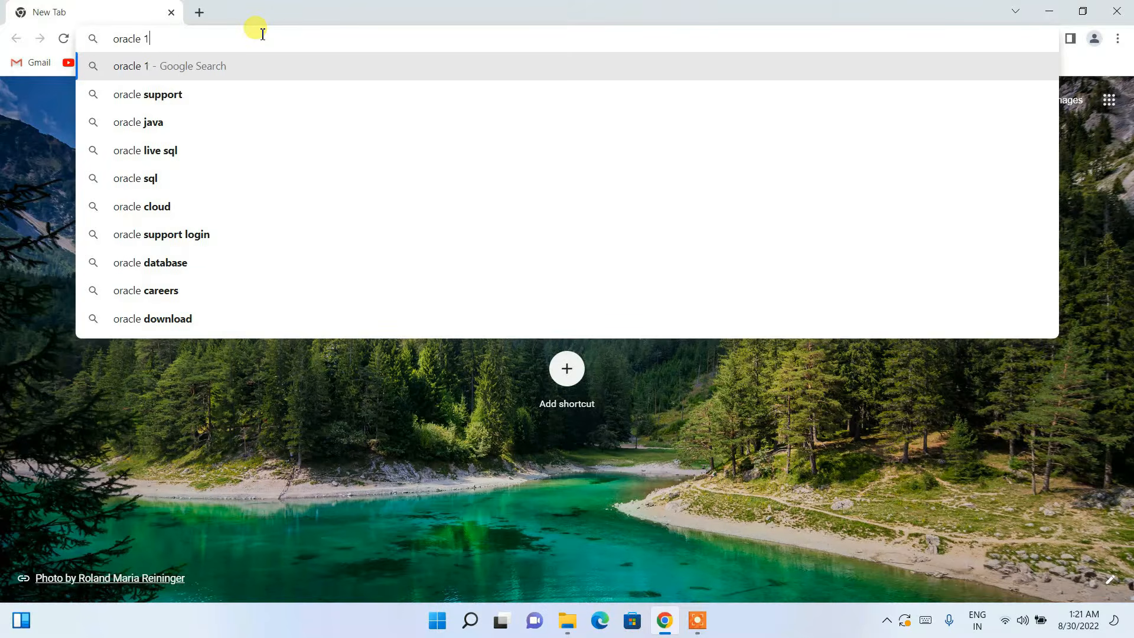
pyautogui.write('9c')
pyautogui.press('Down')
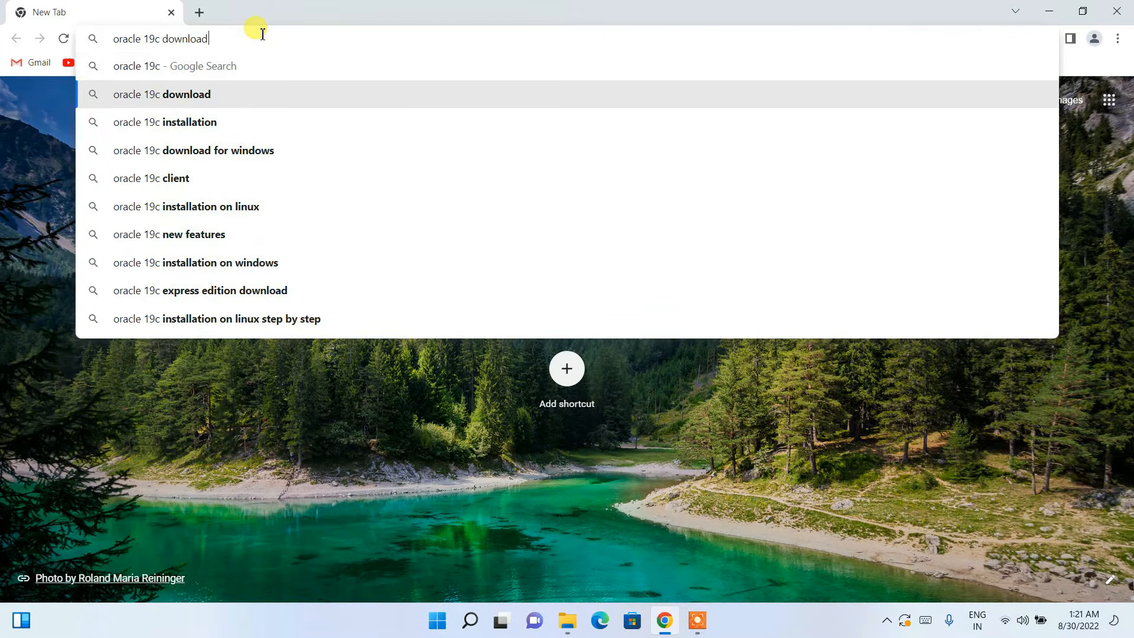
pyautogui.press('Return')
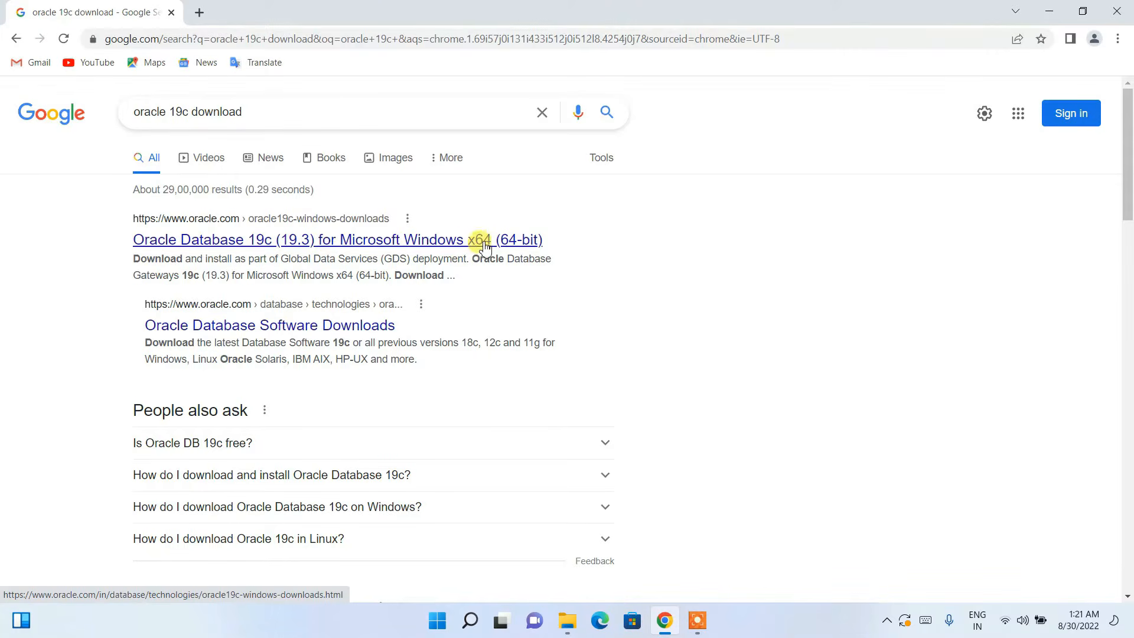
# Step: Open the Oracle Database 19c Windows x64 download page from the search results
pyautogui.click(449, 245)
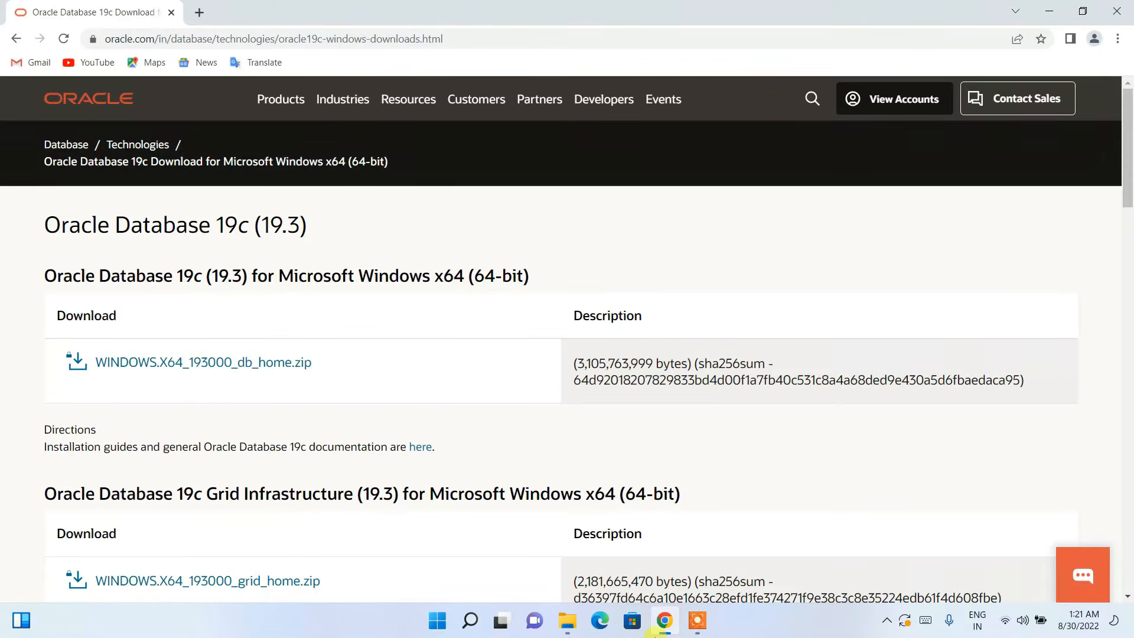
pyautogui.scroll(-3, 378, 443)
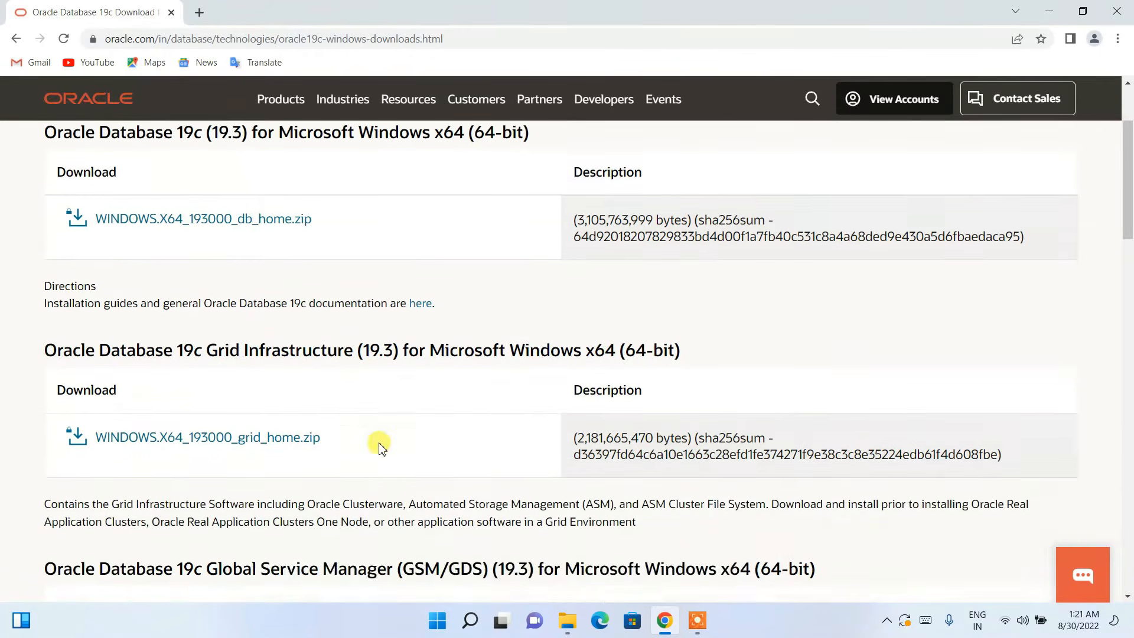
pyautogui.scroll(1, 378, 443)
pyautogui.moveTo(81, 202); pyautogui.dragTo(650, 207)
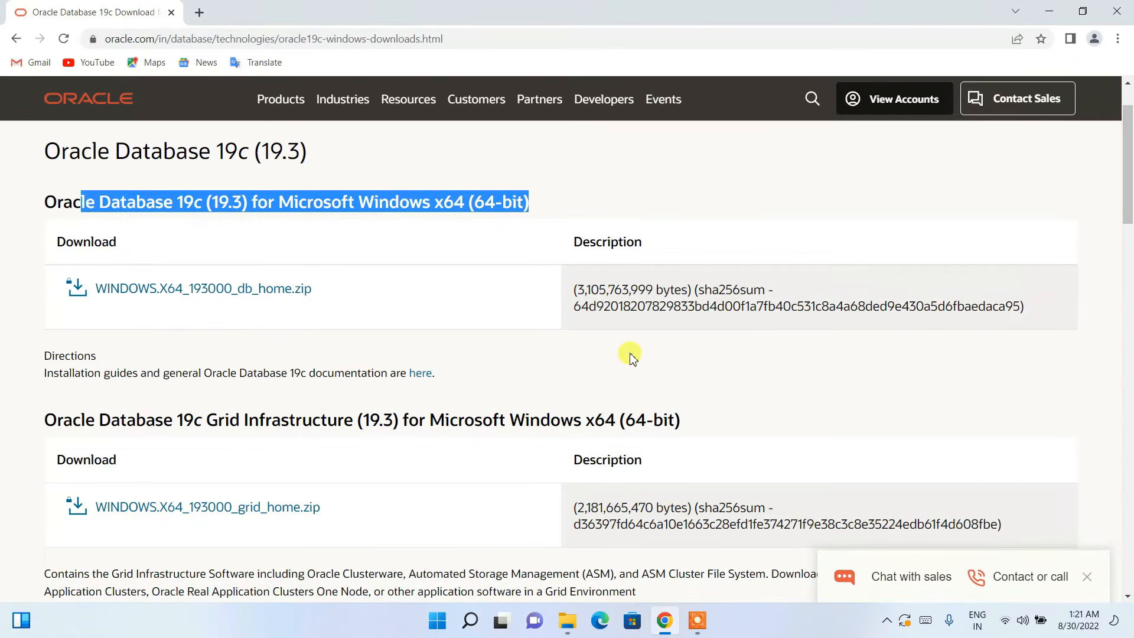
pyautogui.moveTo(145, 420); pyautogui.dragTo(693, 426)
pyautogui.click(716, 420)
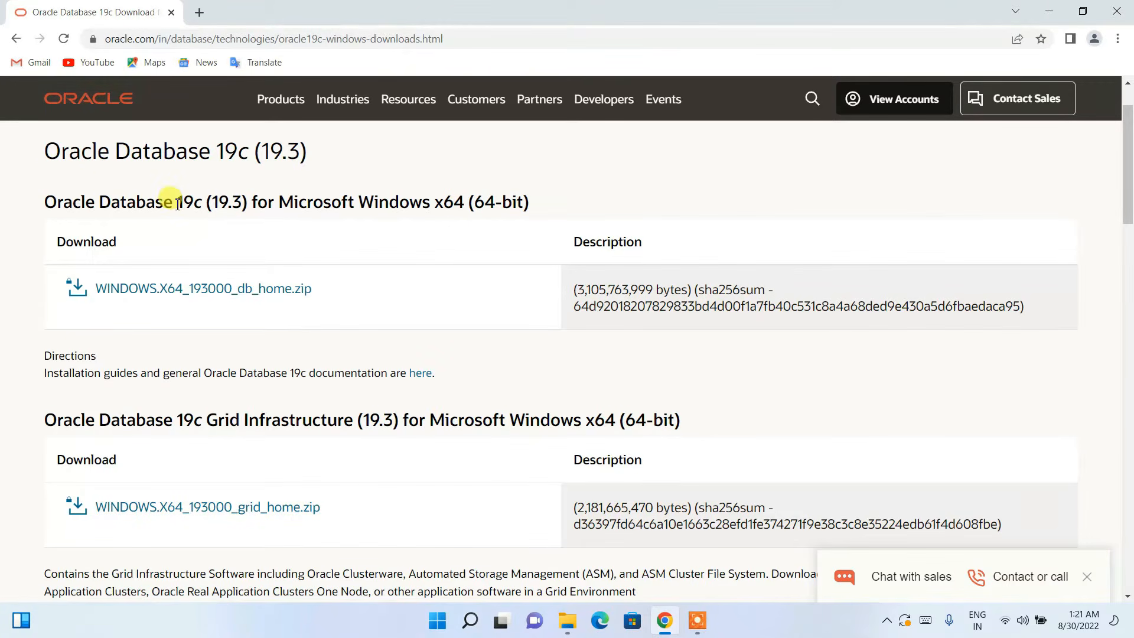
# Step: Accept the license for WINDOWS.X64_193000_db_home.zip and request its download
pyautogui.click(166, 293)
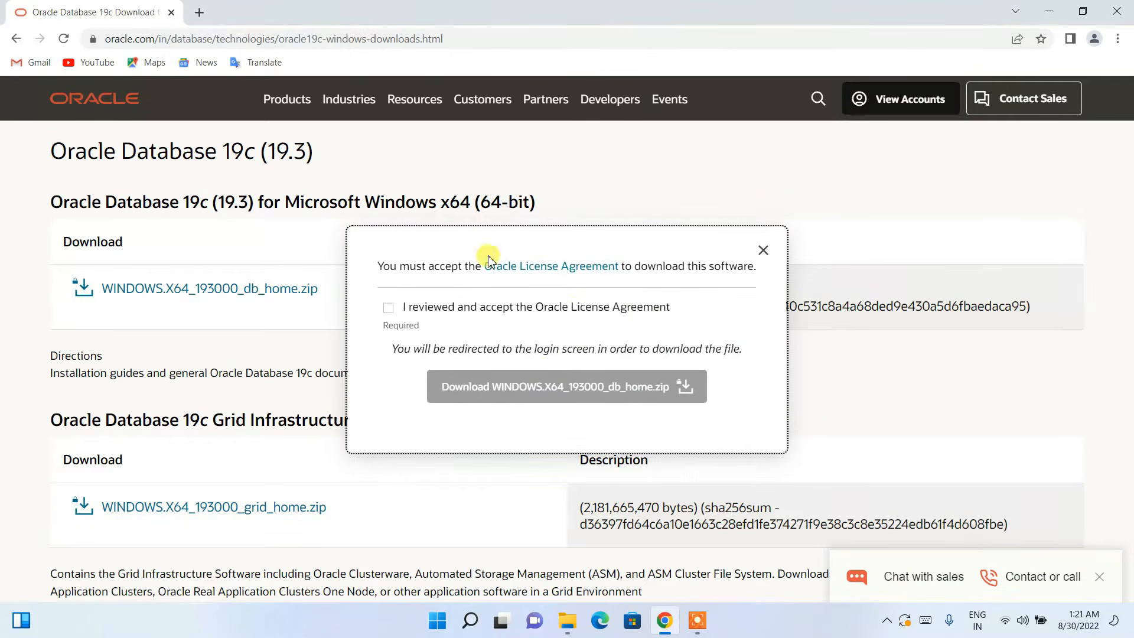
pyautogui.click(419, 306)
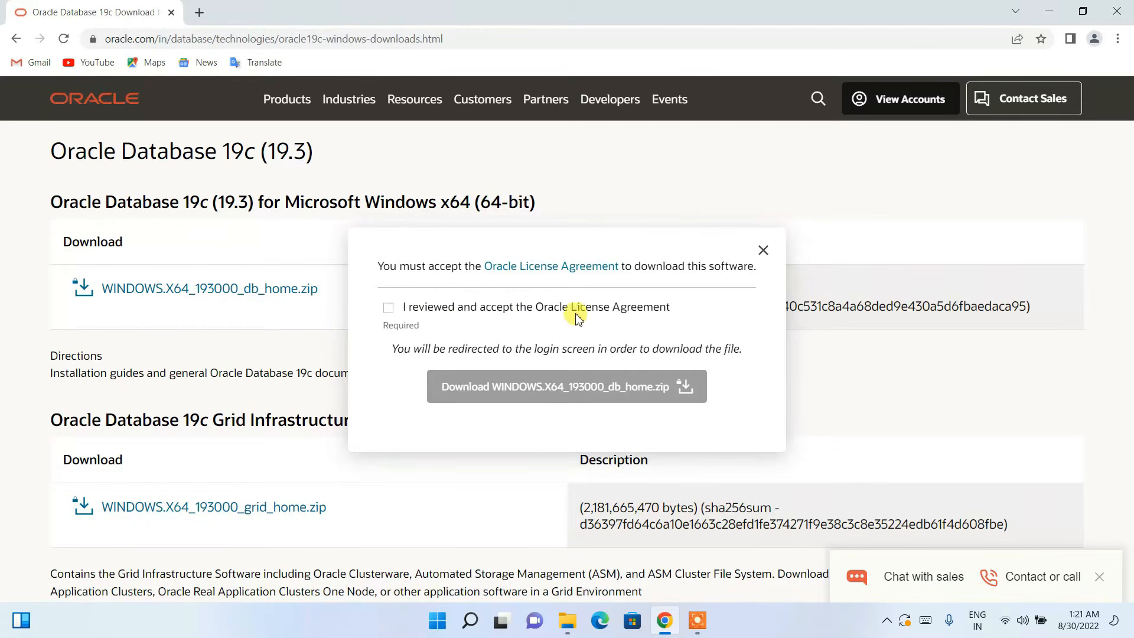
pyautogui.click(388, 307)
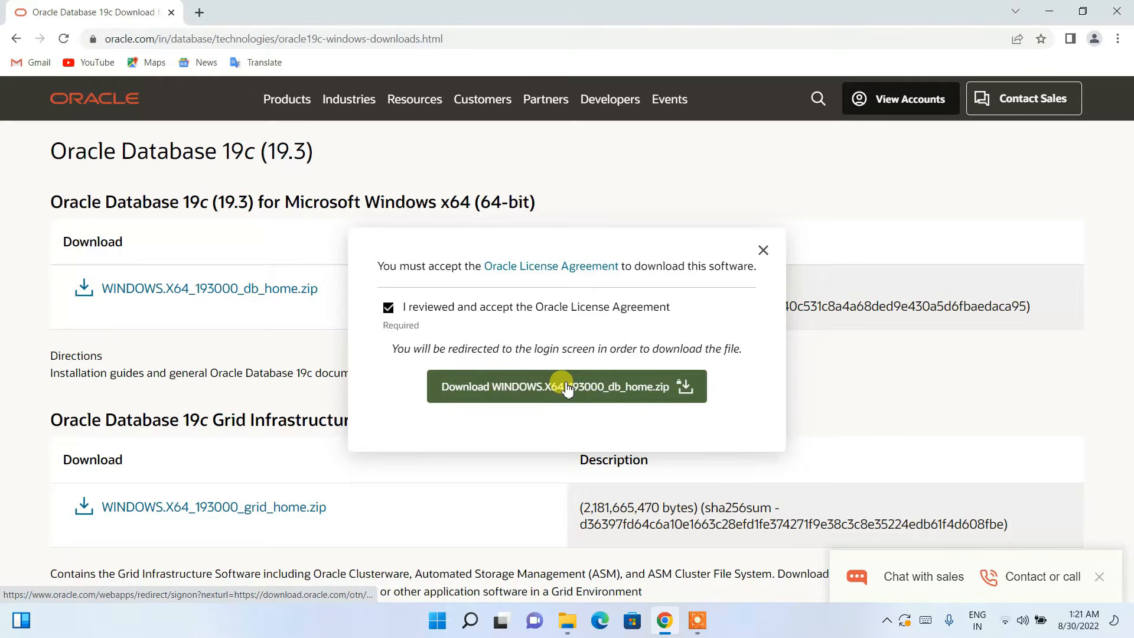
pyautogui.click(592, 393)
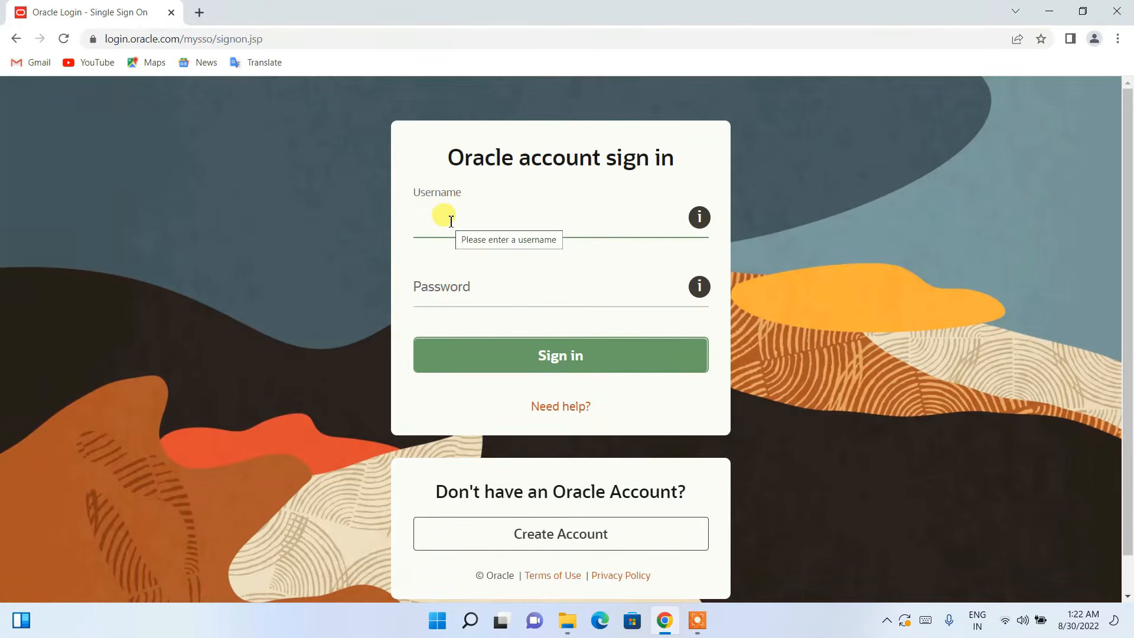
# Step: Open the Create Your Oracle Account form and go to the e-mail and password fields
pyautogui.click(617, 548)
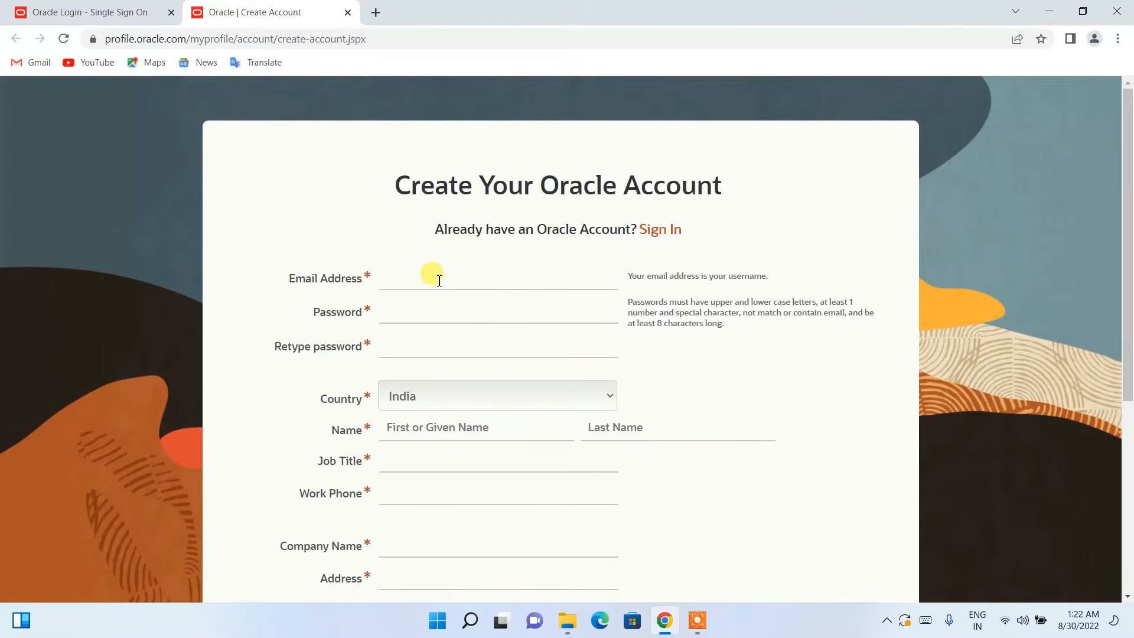
pyautogui.click(439, 280)
pyautogui.click(426, 309)
pyautogui.scroll(-3, 466, 339)
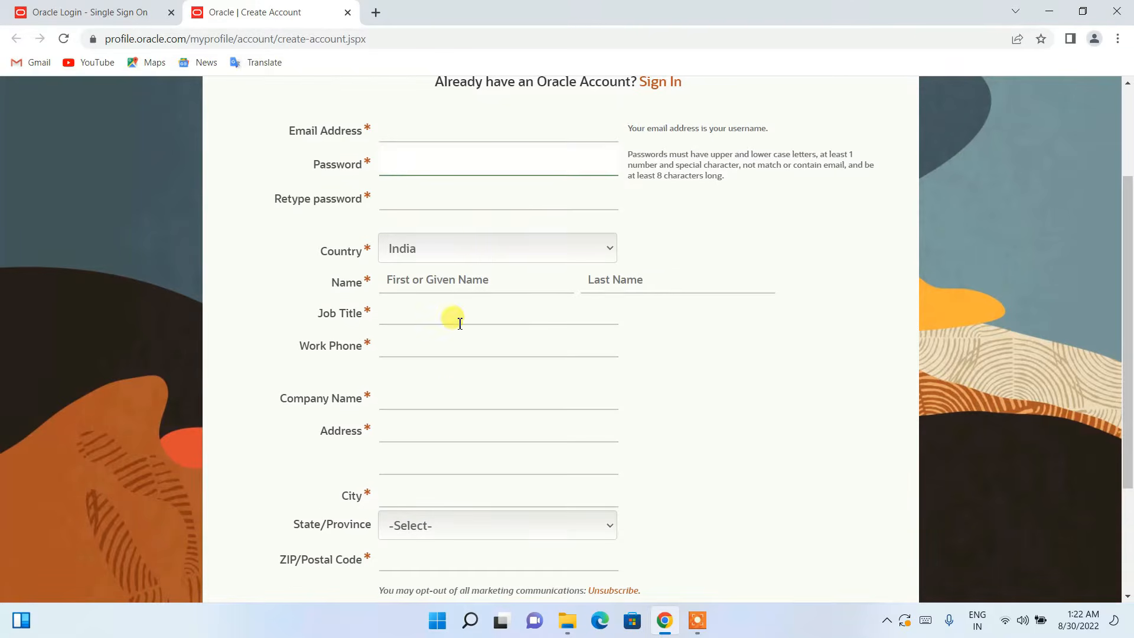
pyautogui.scroll(-1, 460, 324)
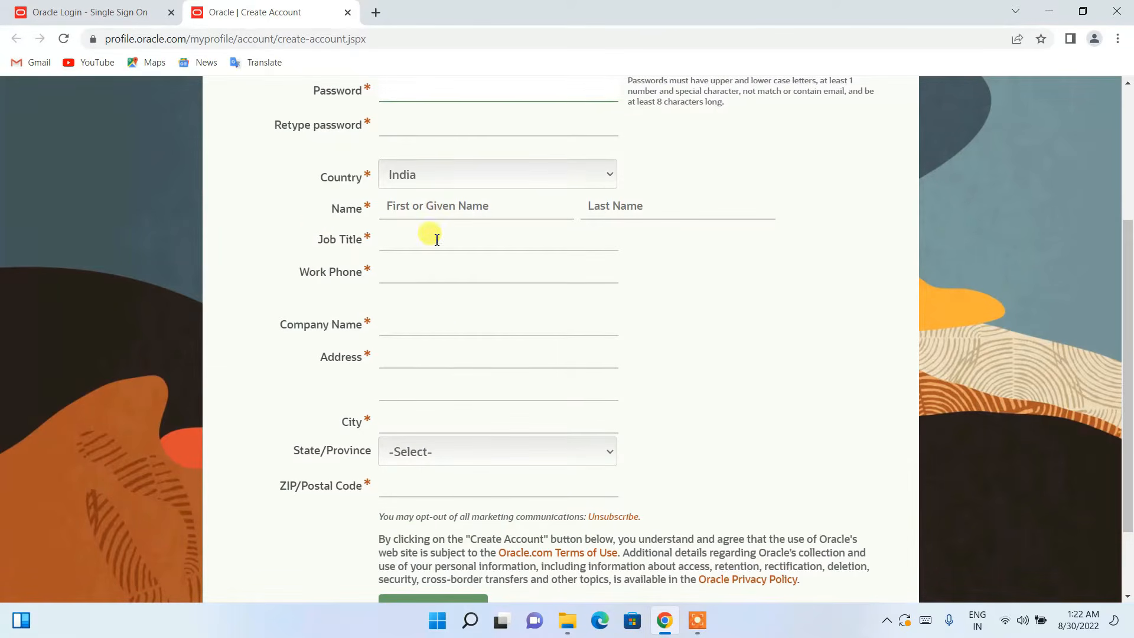
# Step: Go through the job title, work phone, company and address fields, then show the Software folder
pyautogui.click(417, 237)
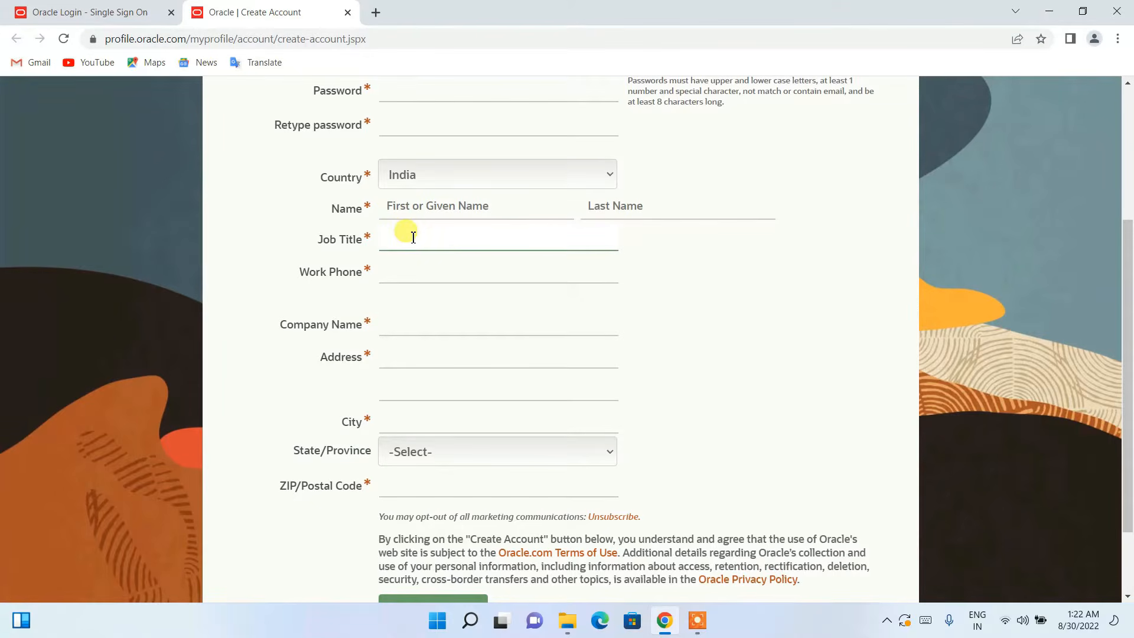
pyautogui.scroll(-1, 454, 258)
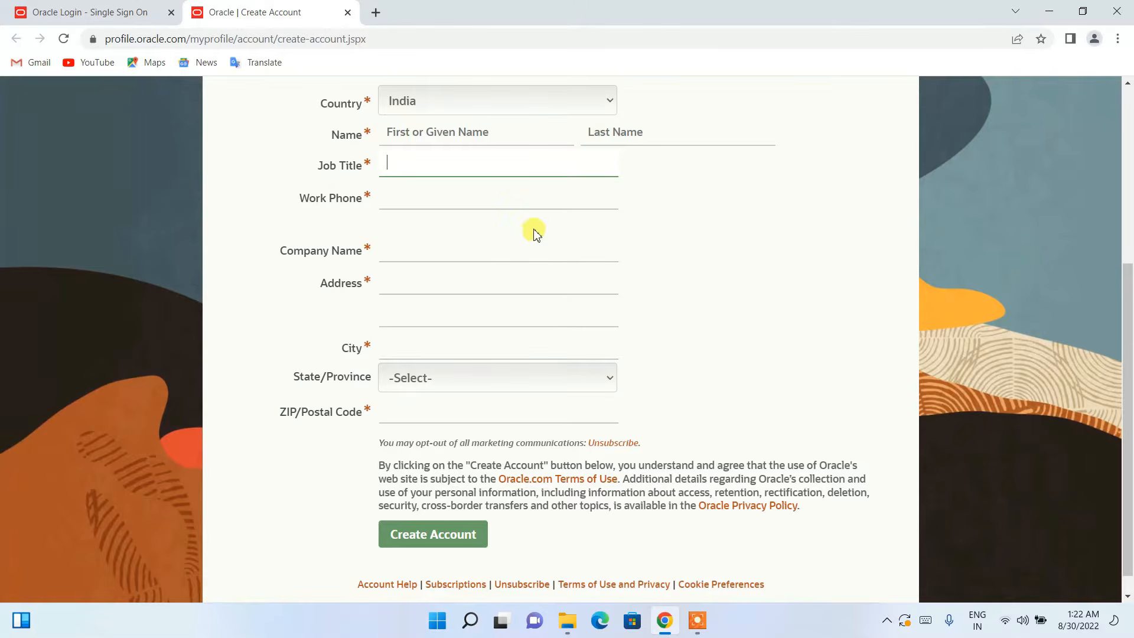
pyautogui.click(494, 193)
pyautogui.click(471, 248)
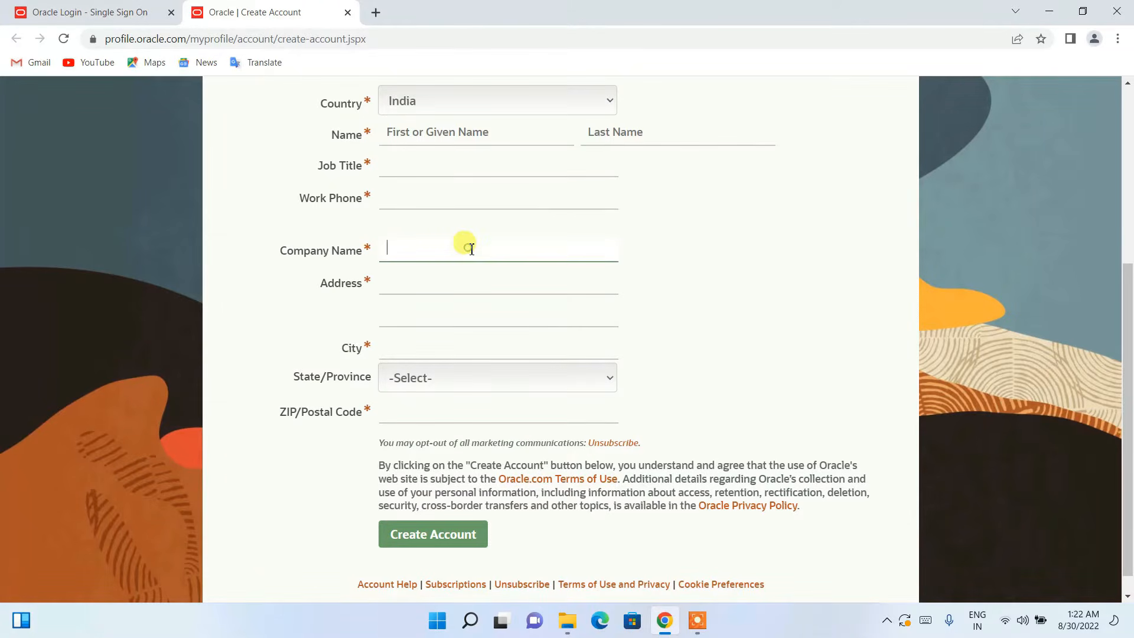
pyautogui.scroll(-1, 476, 254)
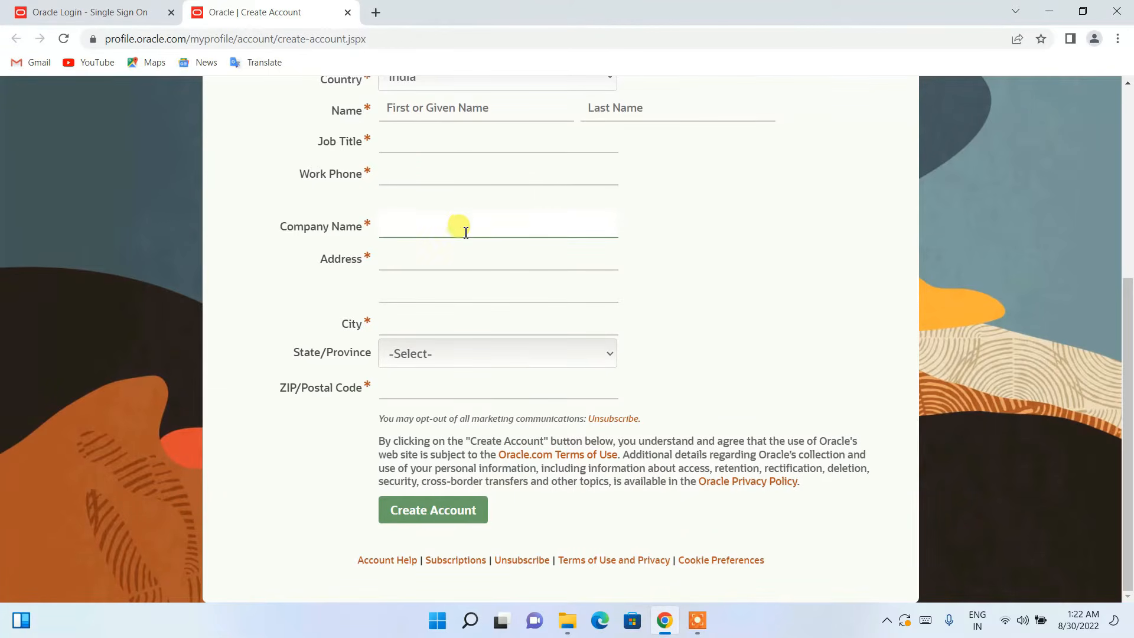
pyautogui.click(434, 266)
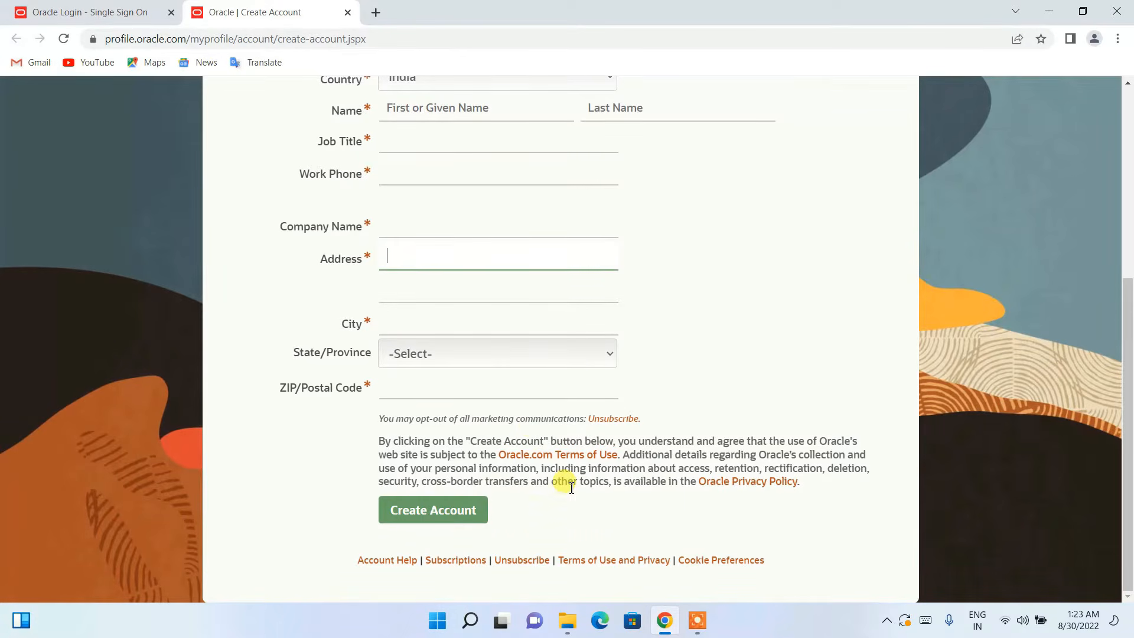
pyautogui.scroll(5, 563, 481)
pyautogui.scroll(-5, 542, 410)
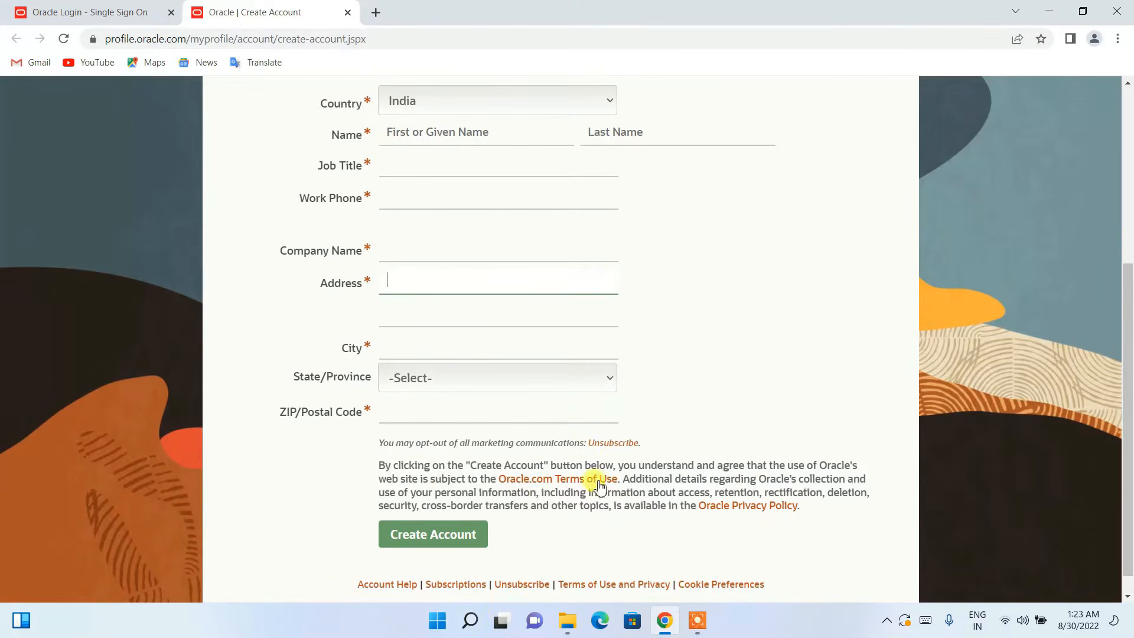
pyautogui.click(567, 621)
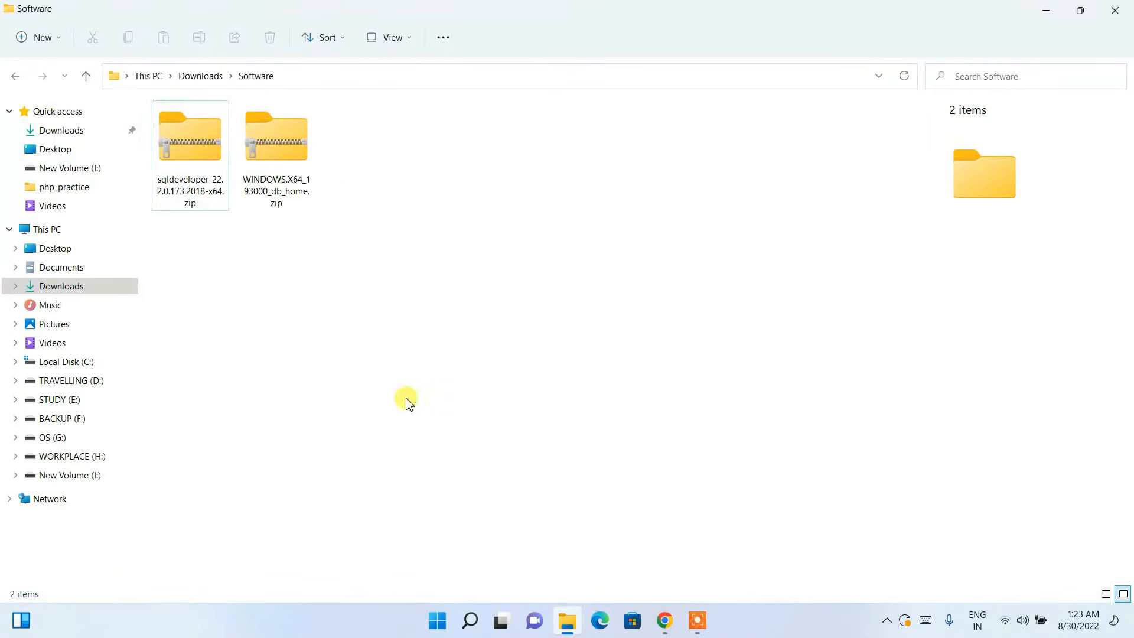
# Step: Extract All of WINDOWS.X64_193000_db_home.zip into its default same-named destination folder
pyautogui.click(276, 154)
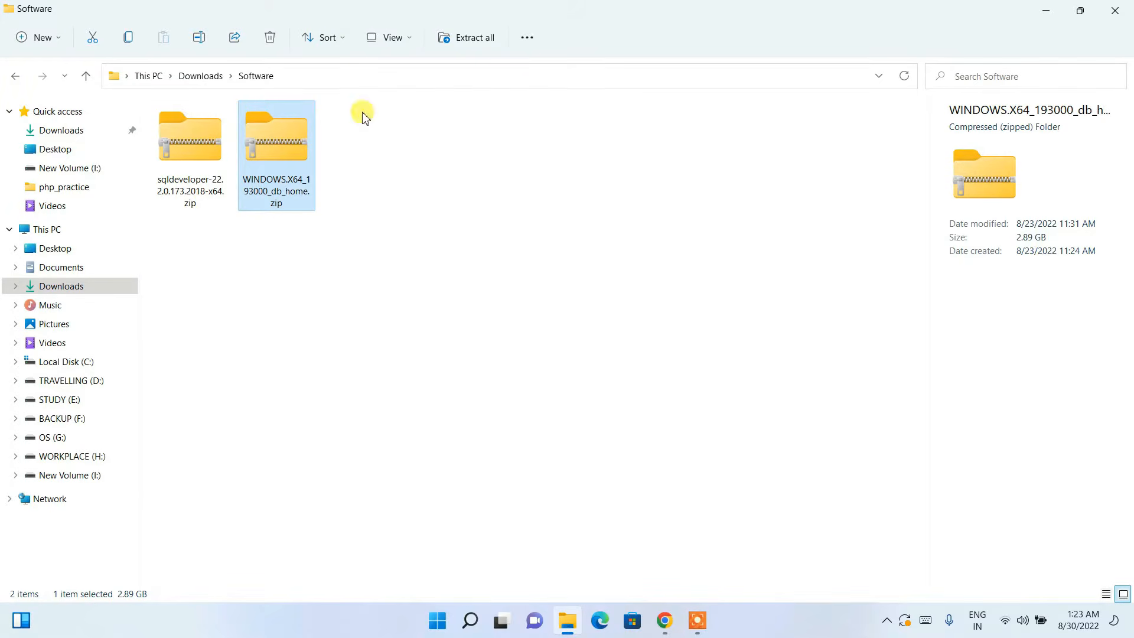
pyautogui.click(576, 316)
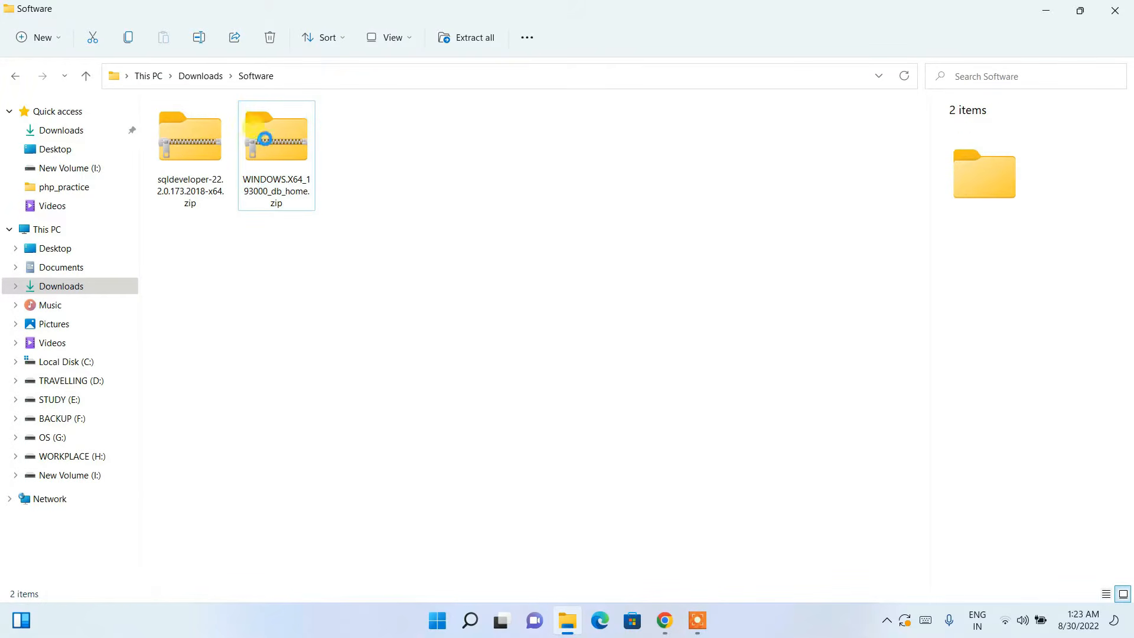
pyautogui.click(289, 173)
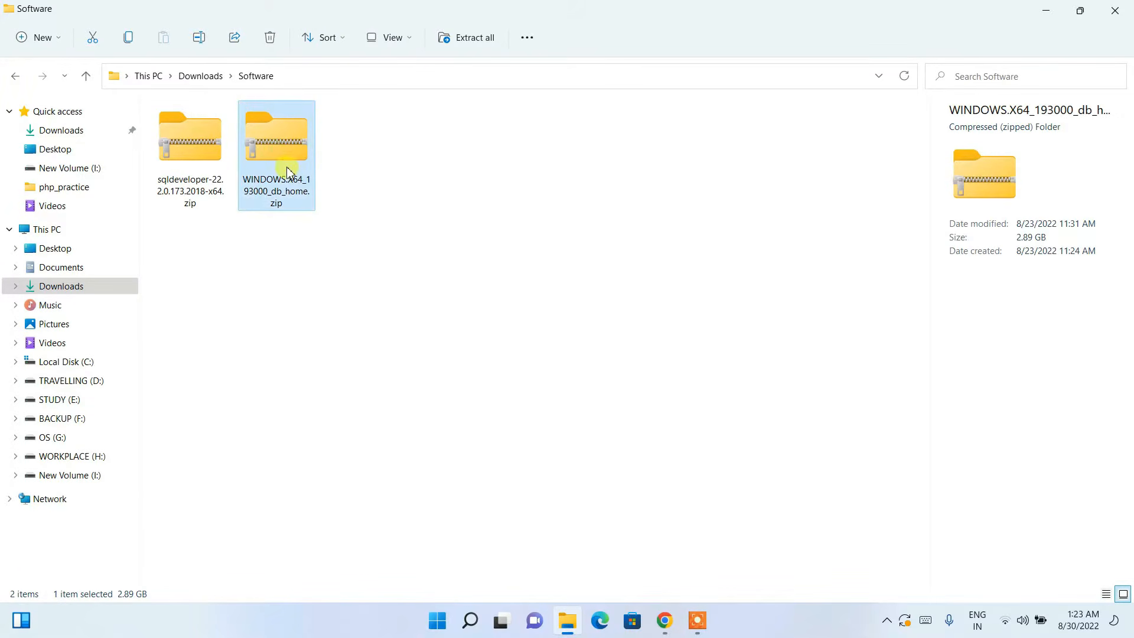
pyautogui.rightClick(298, 138)
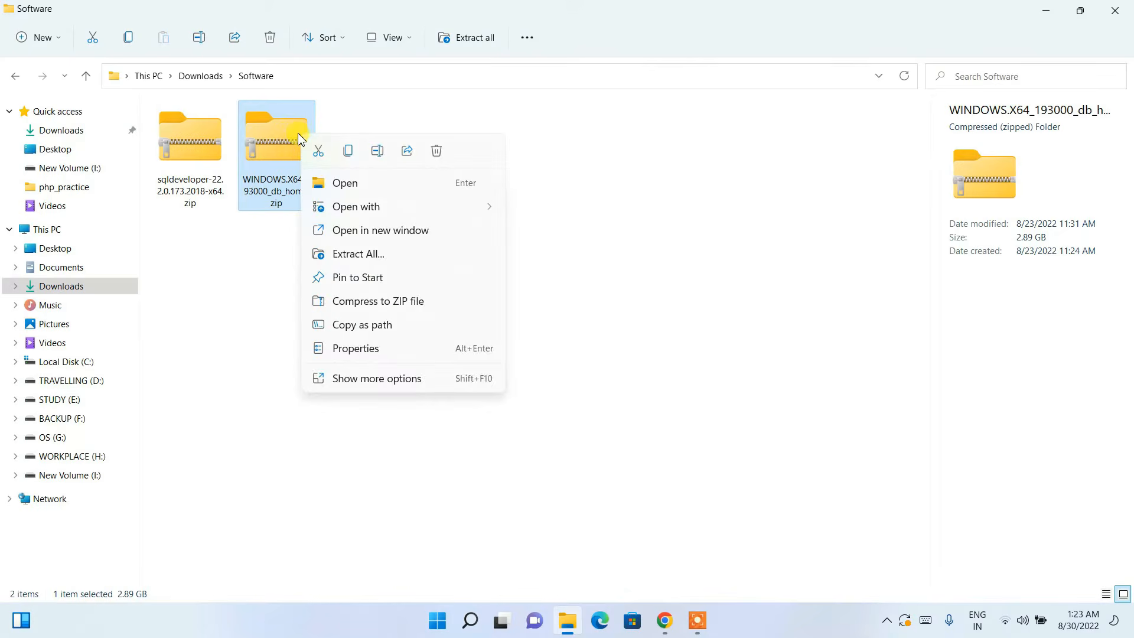
pyautogui.click(372, 259)
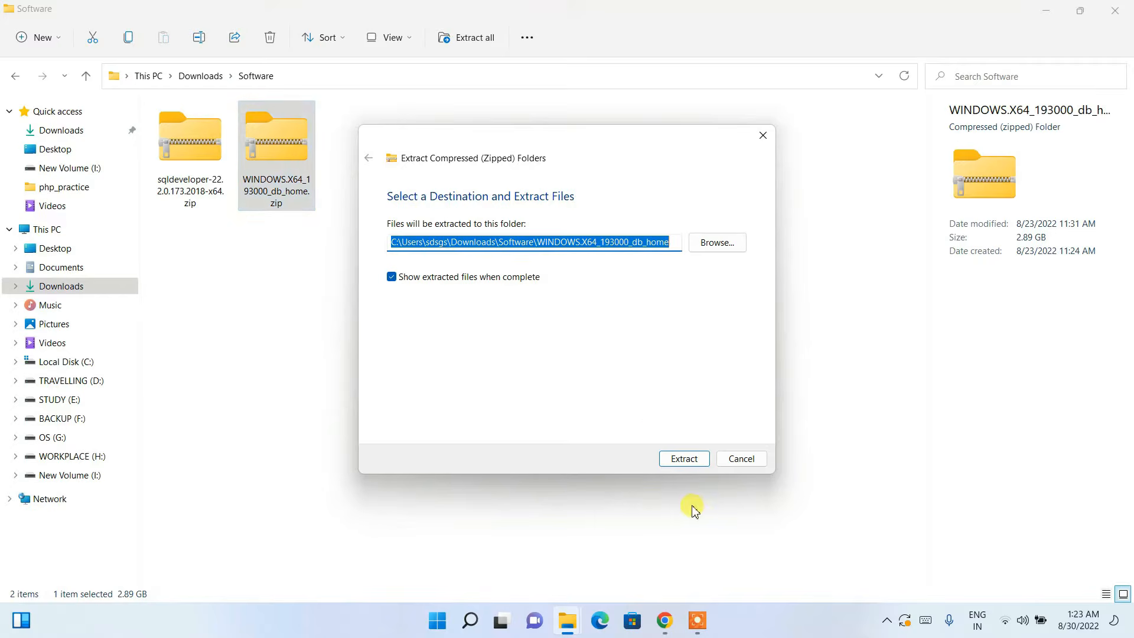
pyautogui.click(685, 461)
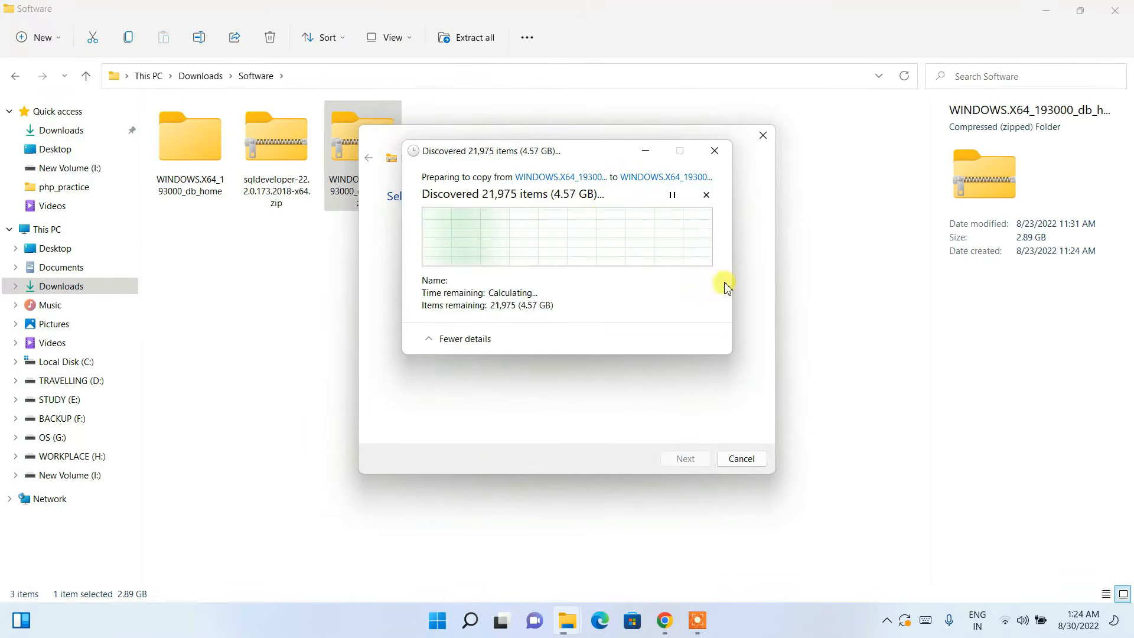
pyautogui.click(664, 620)
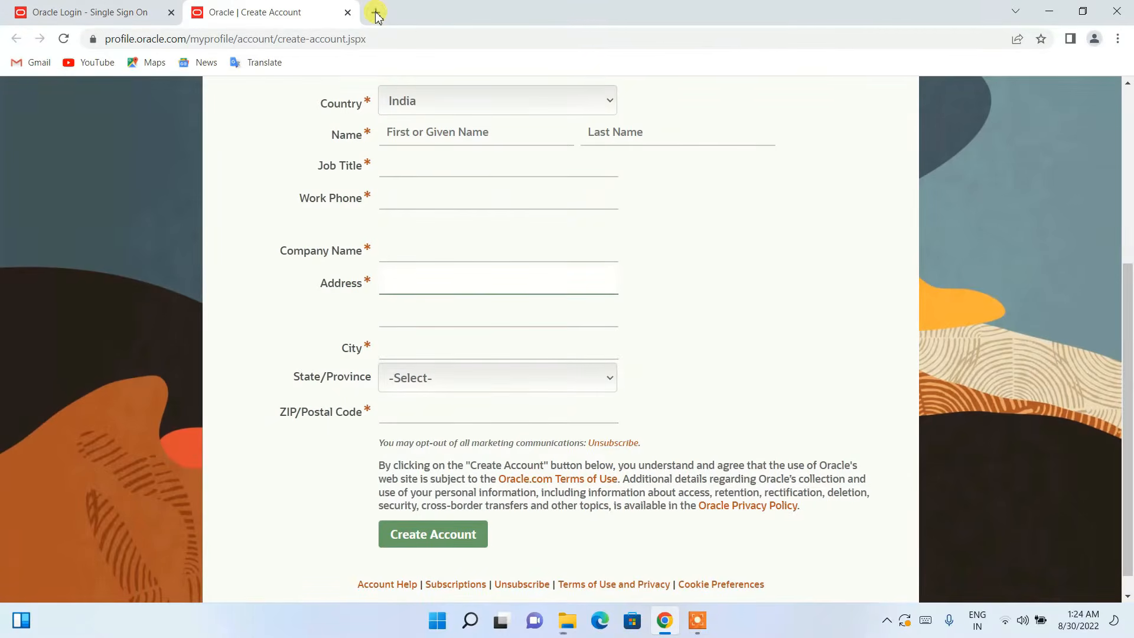
# Step: In a new tab, search 'sql developer download' and open Oracle's SQL Developer Downloads page
pyautogui.click(376, 13)
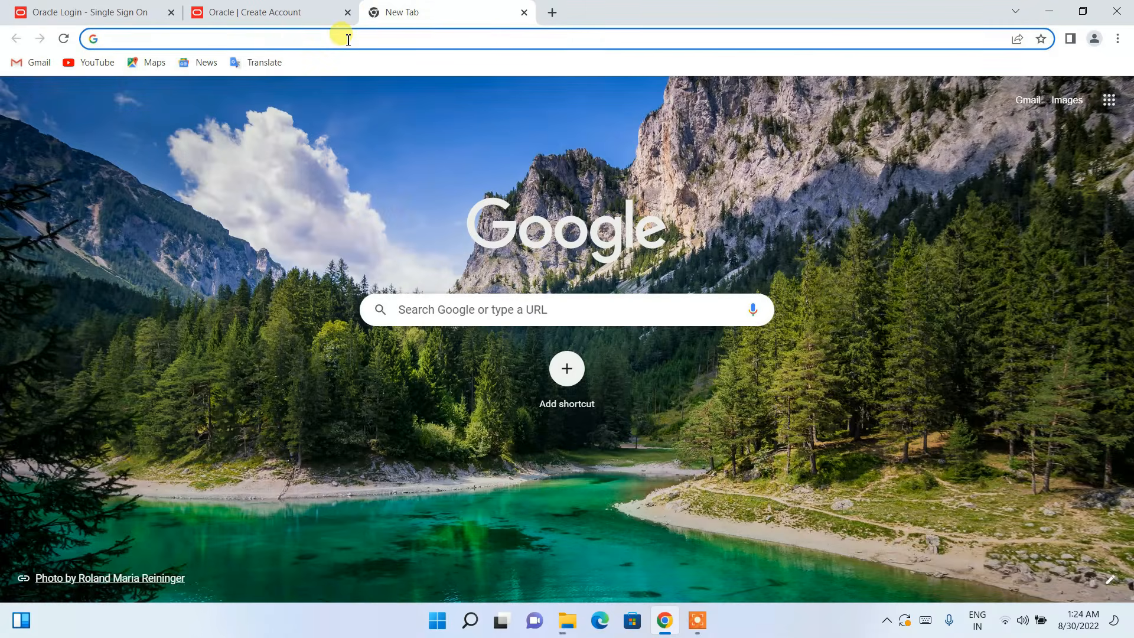
pyautogui.write('sql de')
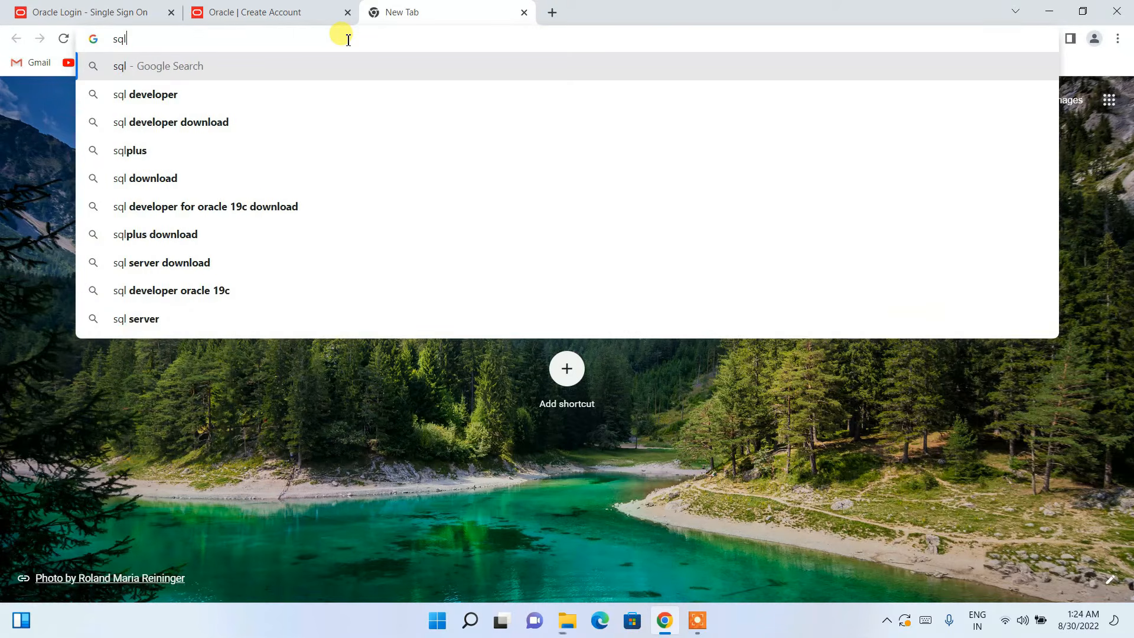
pyautogui.press('Down')
pyautogui.press('Down')
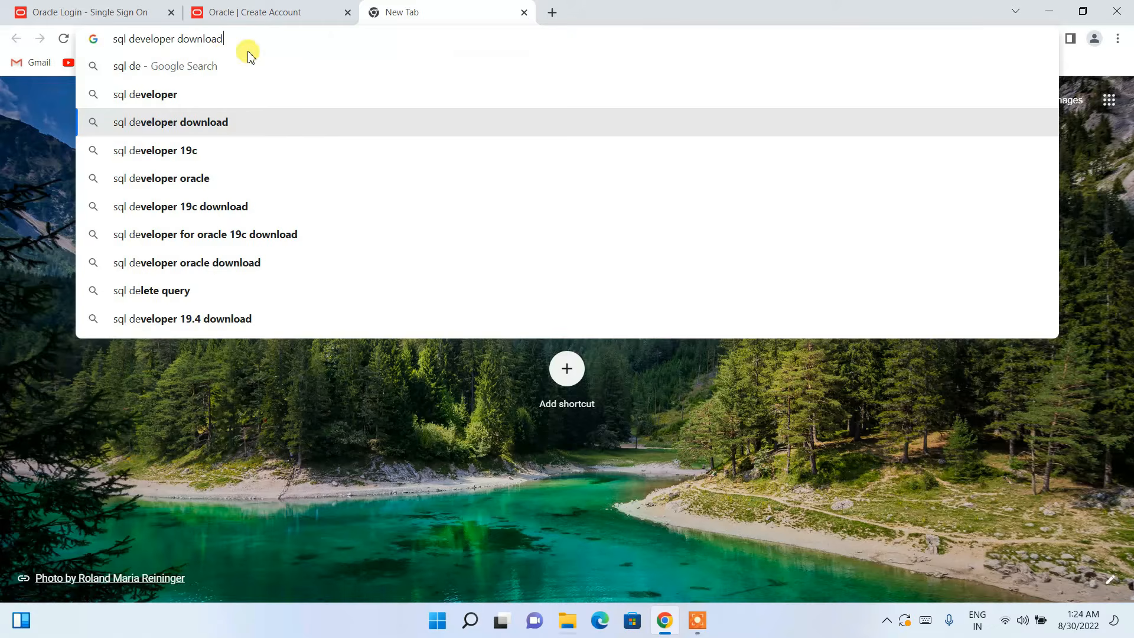
pyautogui.press('Return')
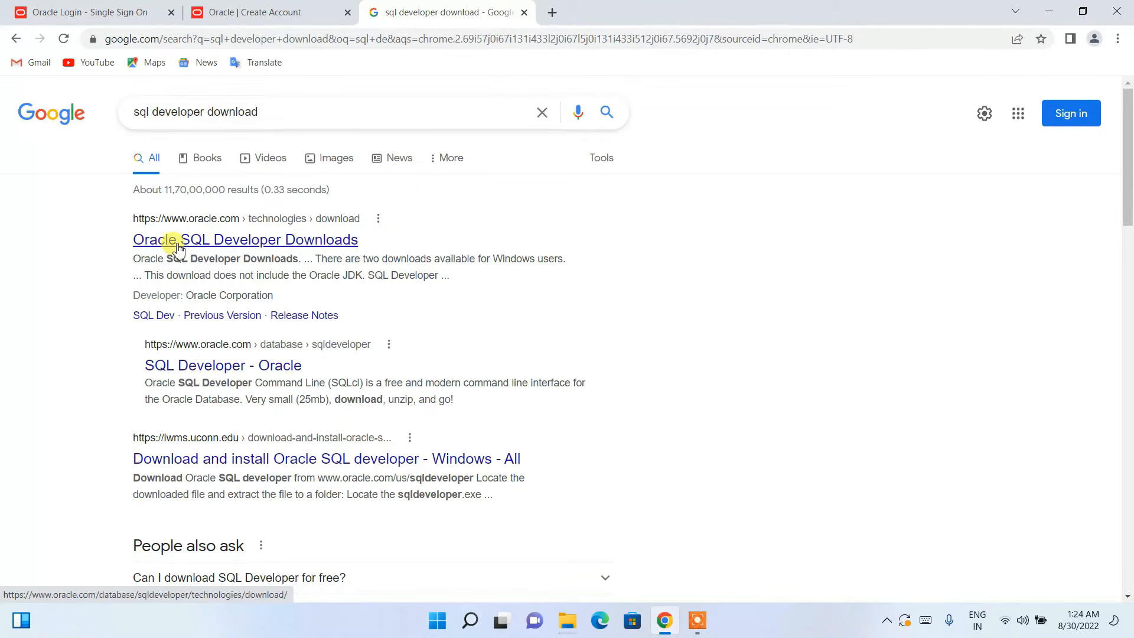
pyautogui.click(259, 242)
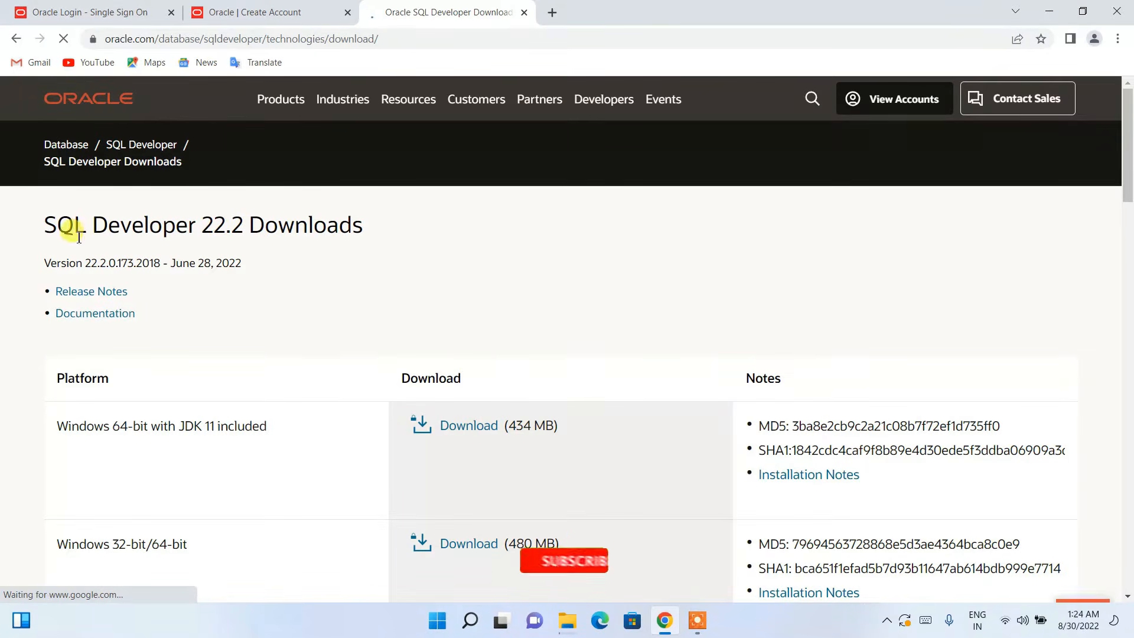
# Step: Request the 434 MB SQL Developer 22.2 download for Windows 64-bit with JDK 11
pyautogui.moveTo(36, 225); pyautogui.dragTo(365, 232)
pyautogui.click(384, 230)
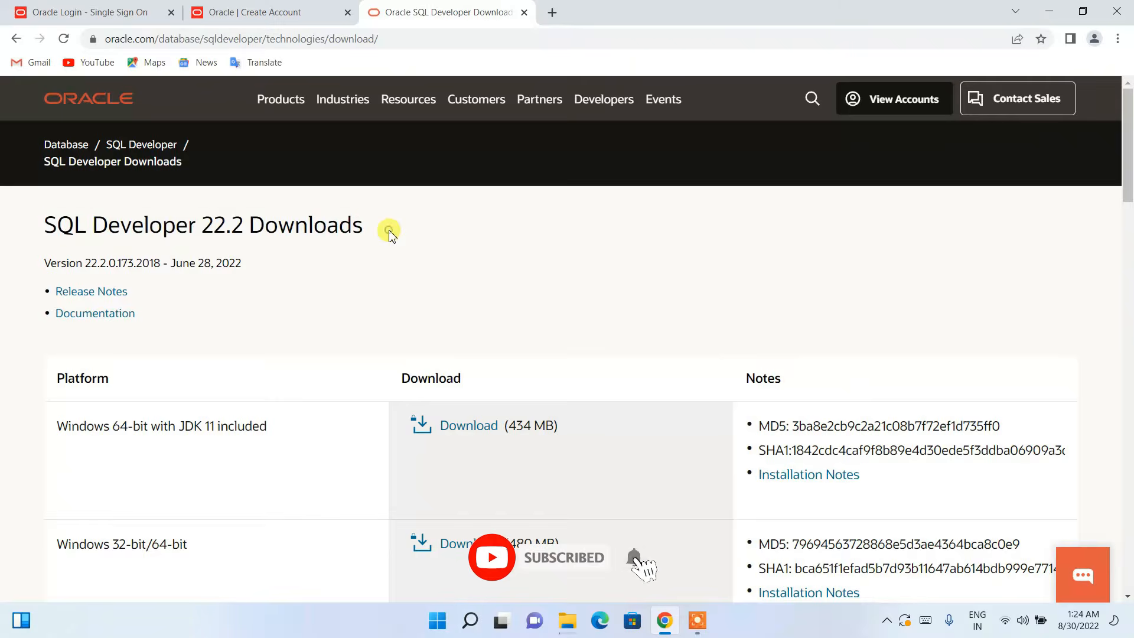
pyautogui.scroll(-2, 387, 230)
pyautogui.moveTo(71, 278); pyautogui.dragTo(272, 289)
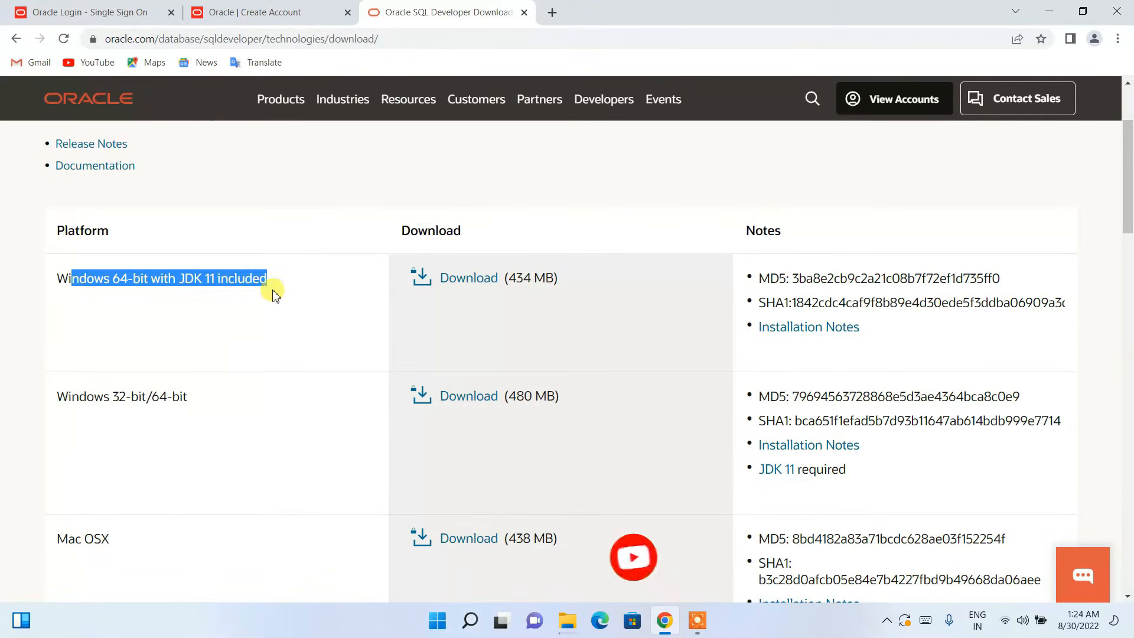
pyautogui.click(282, 289)
pyautogui.scroll(1, 282, 290)
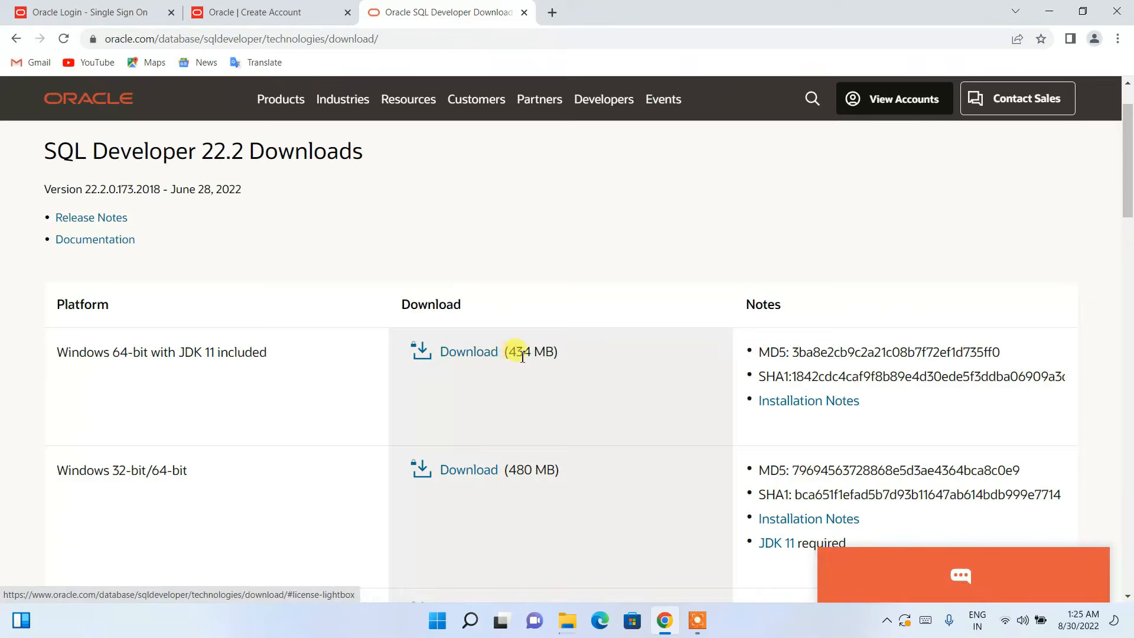
pyautogui.moveTo(508, 353); pyautogui.dragTo(559, 354)
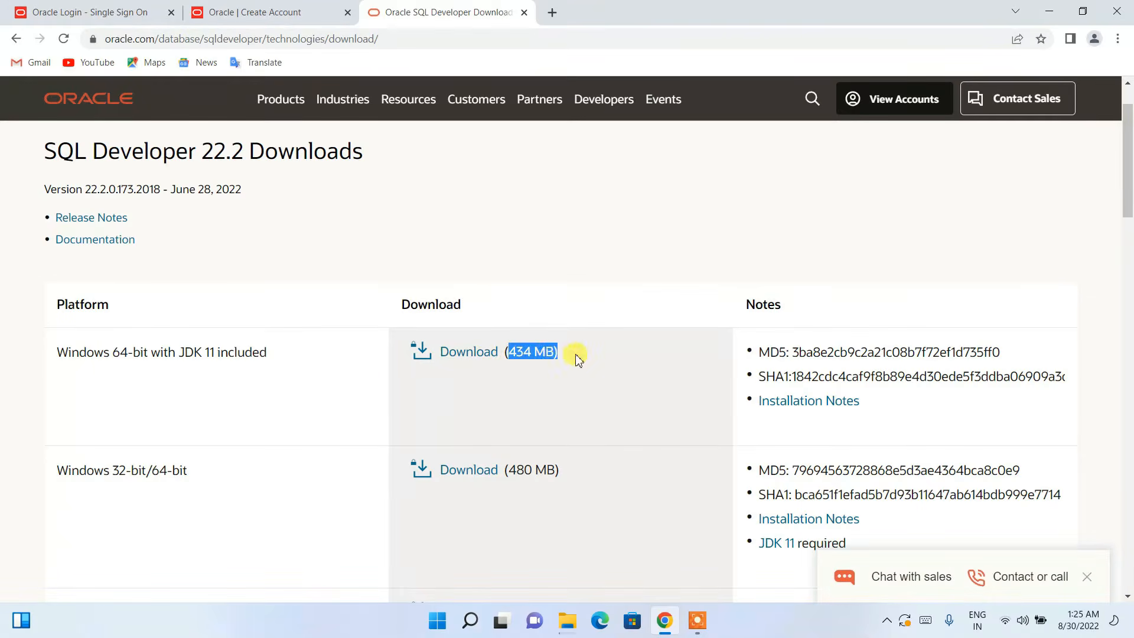
pyautogui.click(576, 354)
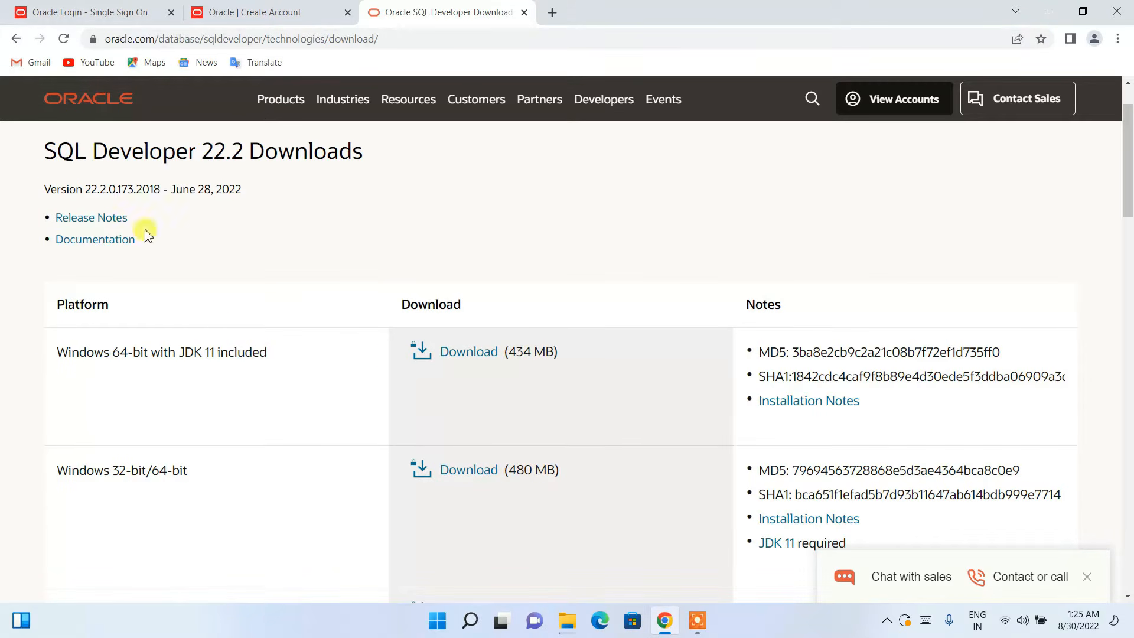
pyautogui.moveTo(50, 155); pyautogui.dragTo(388, 152)
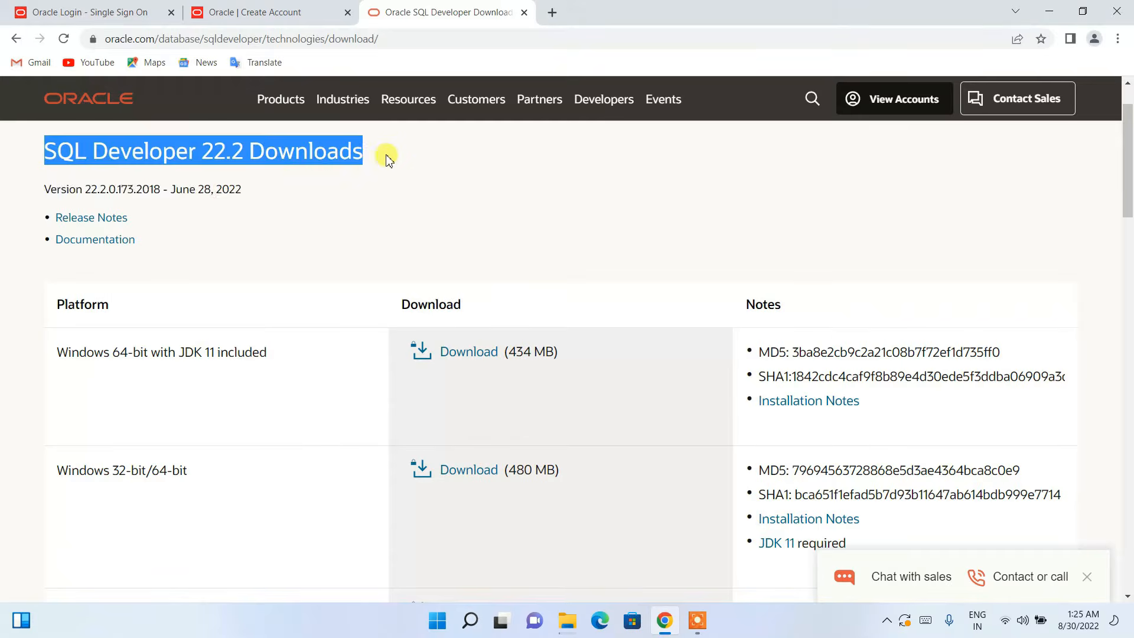
pyautogui.click(391, 191)
pyautogui.moveTo(175, 191); pyautogui.dragTo(253, 189)
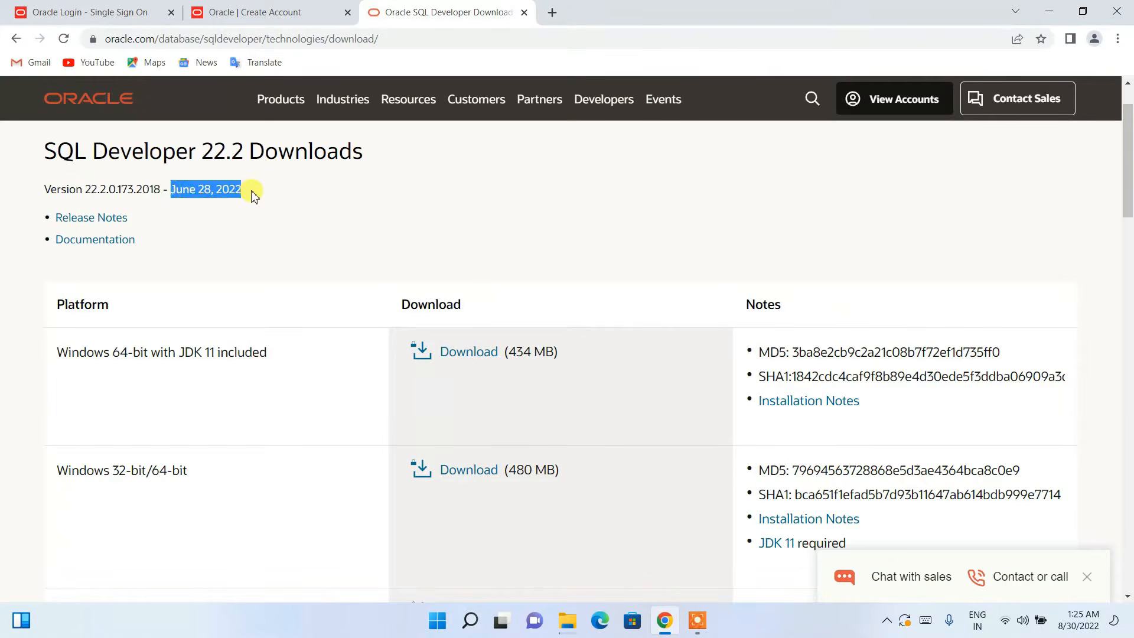
pyautogui.click(265, 195)
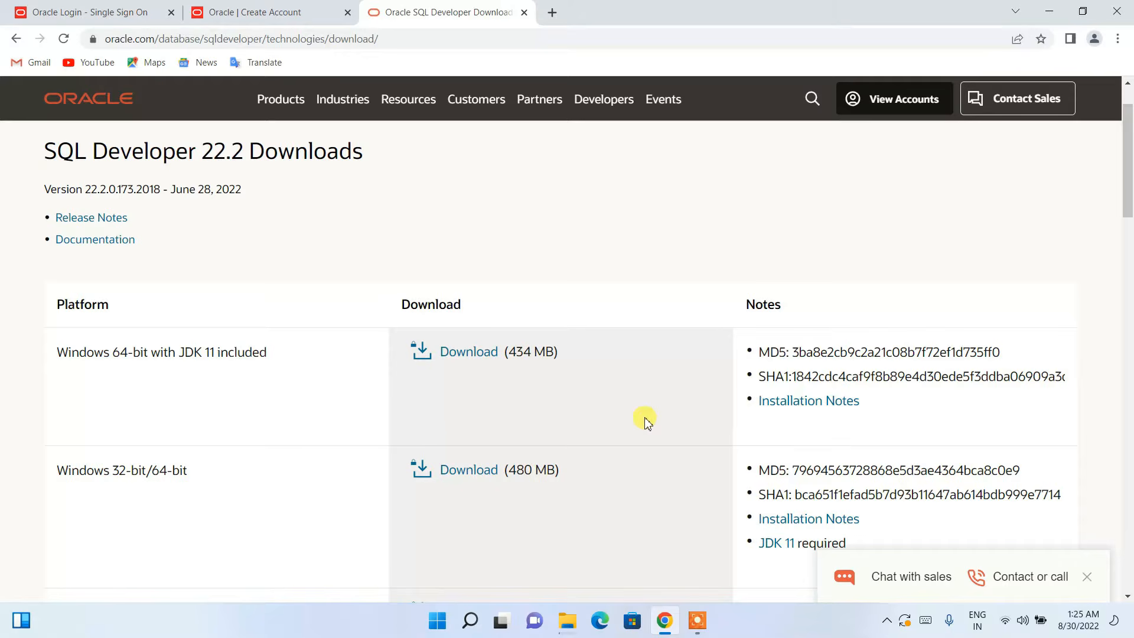
pyautogui.click(469, 352)
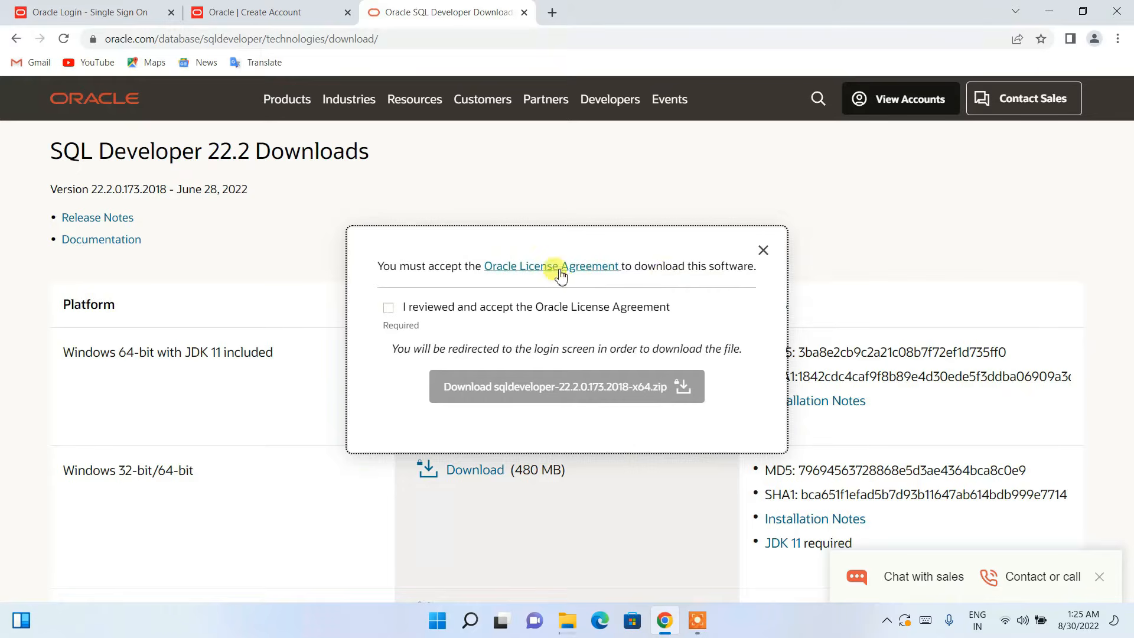
# Step: Accept the Oracle License Agreement and download the sqldeveloper zip, landing on the Oracle sign-in page
pyautogui.click(388, 308)
pyautogui.click(539, 390)
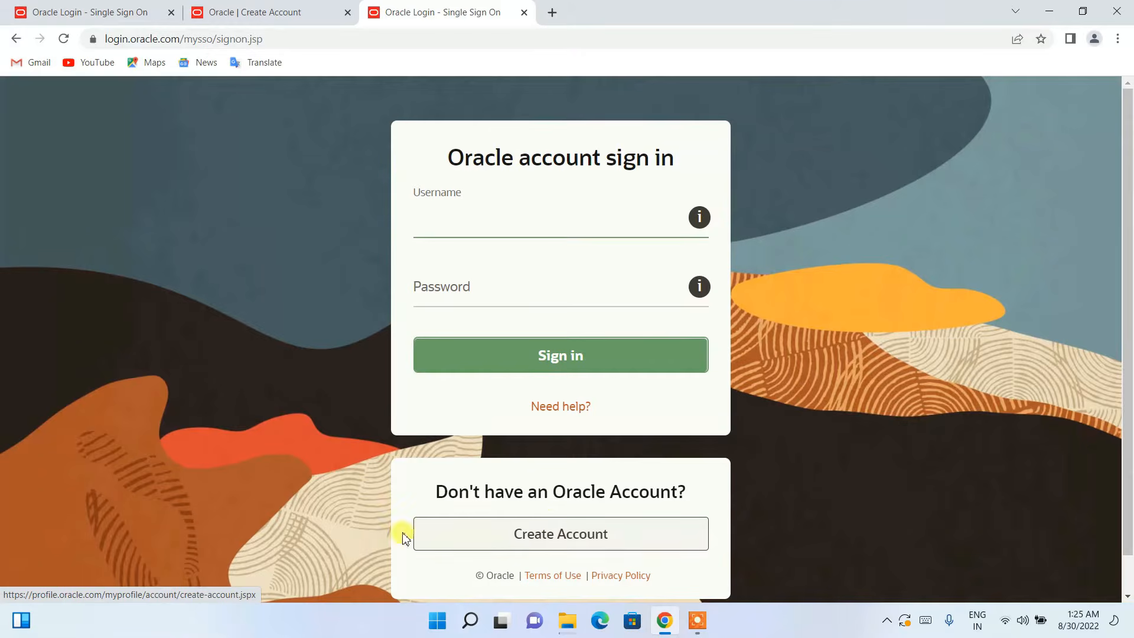
pyautogui.click(254, 10)
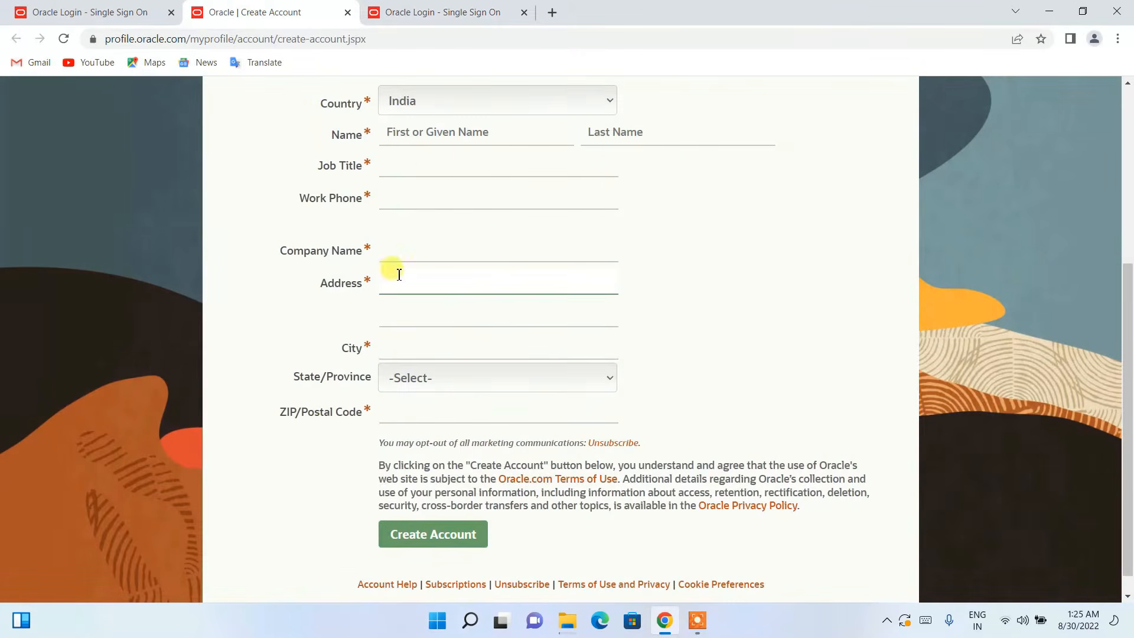
pyautogui.click(467, 10)
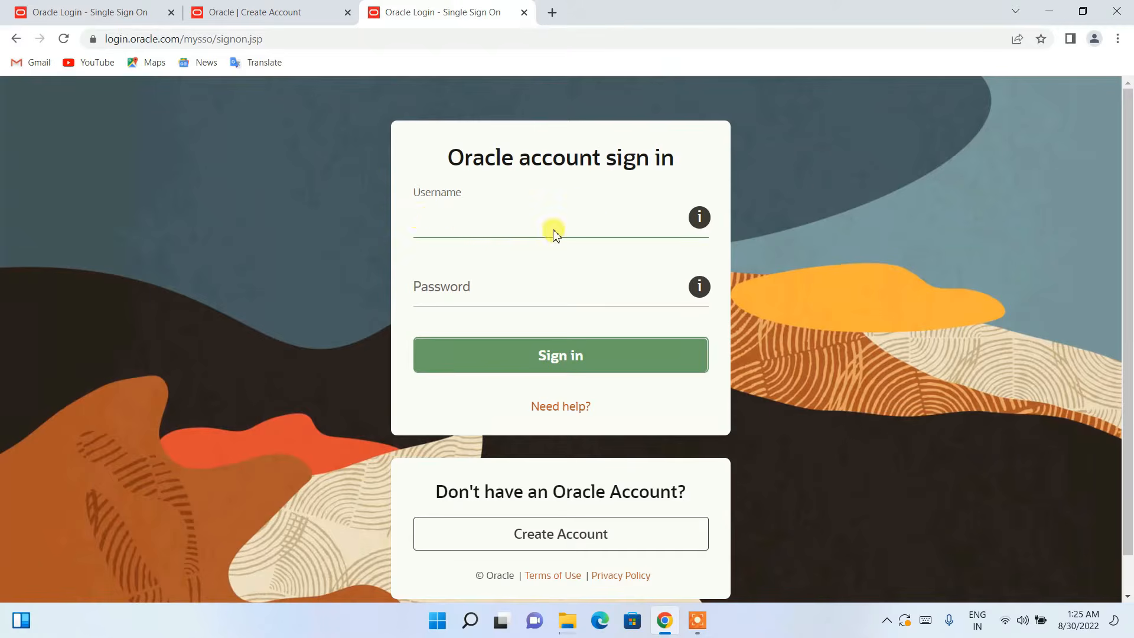
pyautogui.click(485, 230)
pyautogui.click(458, 224)
pyautogui.click(500, 310)
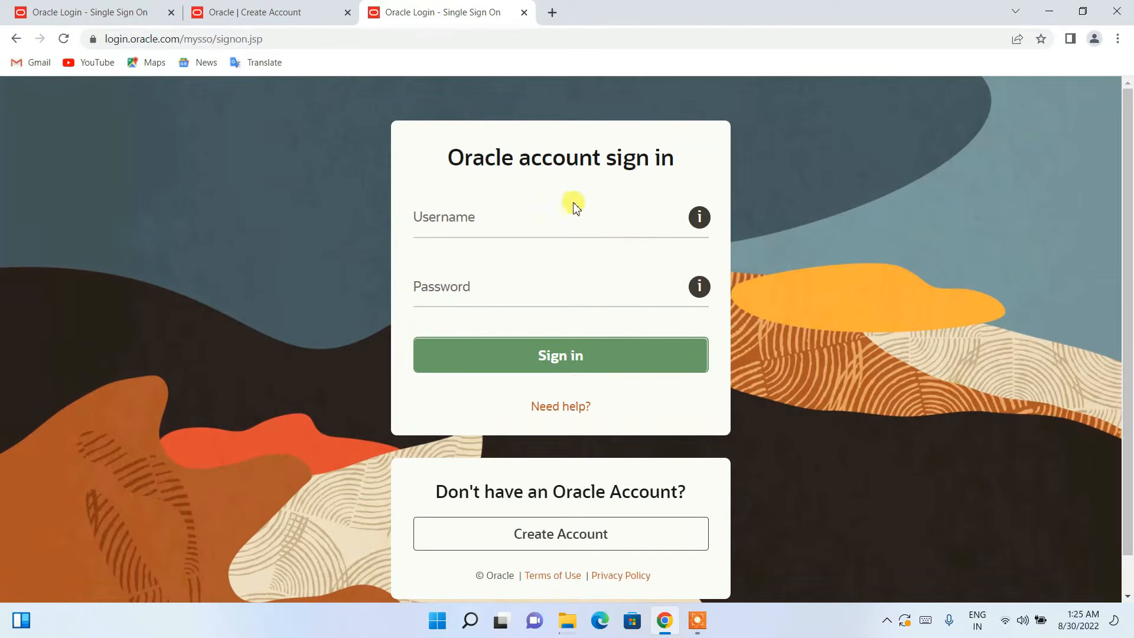
pyautogui.click(567, 619)
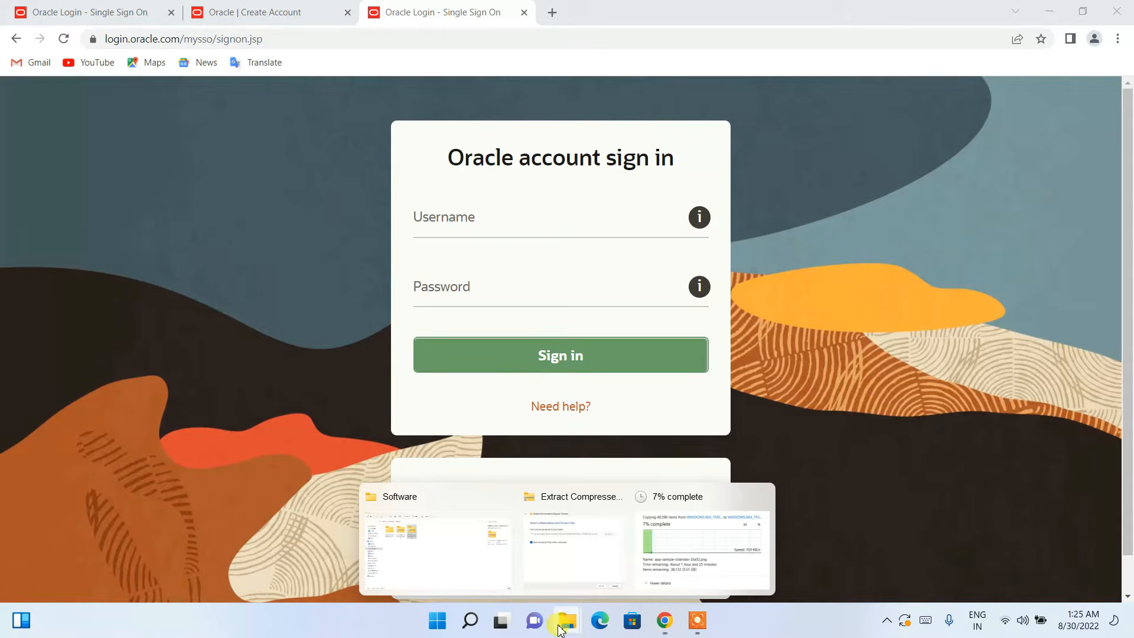
# Step: Bring the Software folder forward and check the db_home extraction progress
pyautogui.click(469, 547)
pyautogui.click(242, 141)
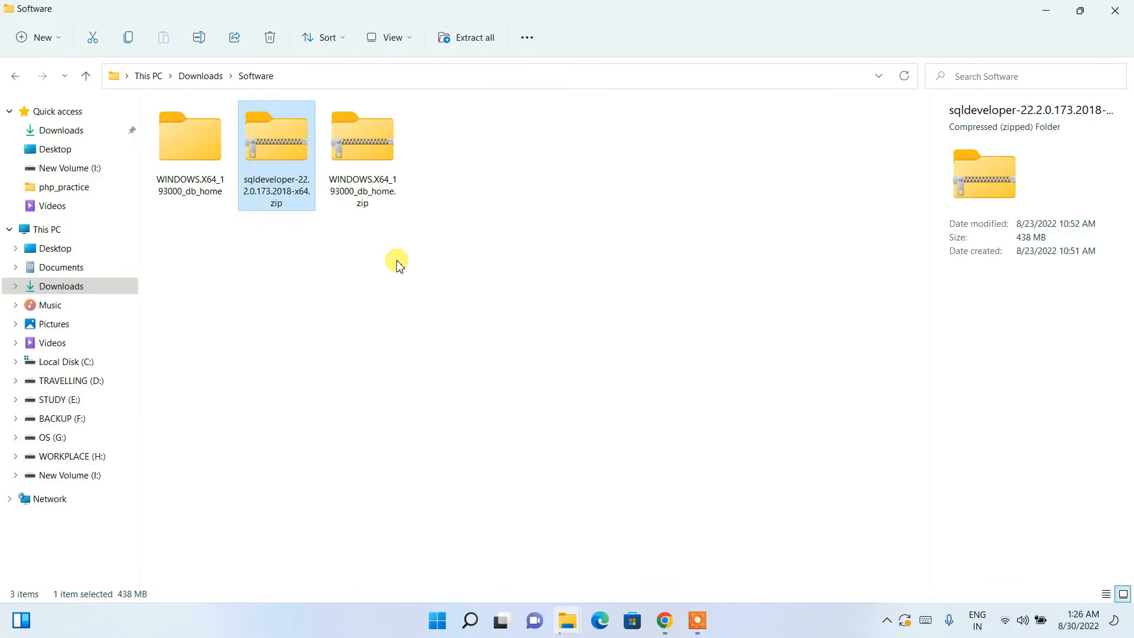
pyautogui.moveTo(264, 137)
pyautogui.mouseDown()
pyautogui.moveTo(275, 144)
pyautogui.moveTo(279, 131)
pyautogui.moveTo(272, 145)
pyautogui.mouseUp()
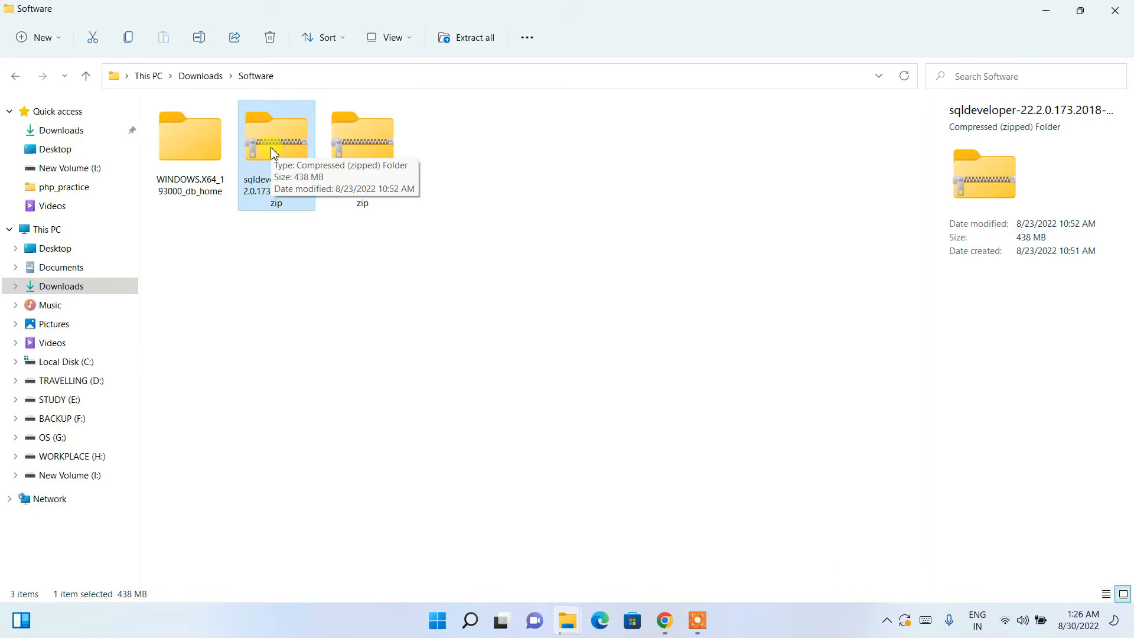
pyautogui.click(386, 161)
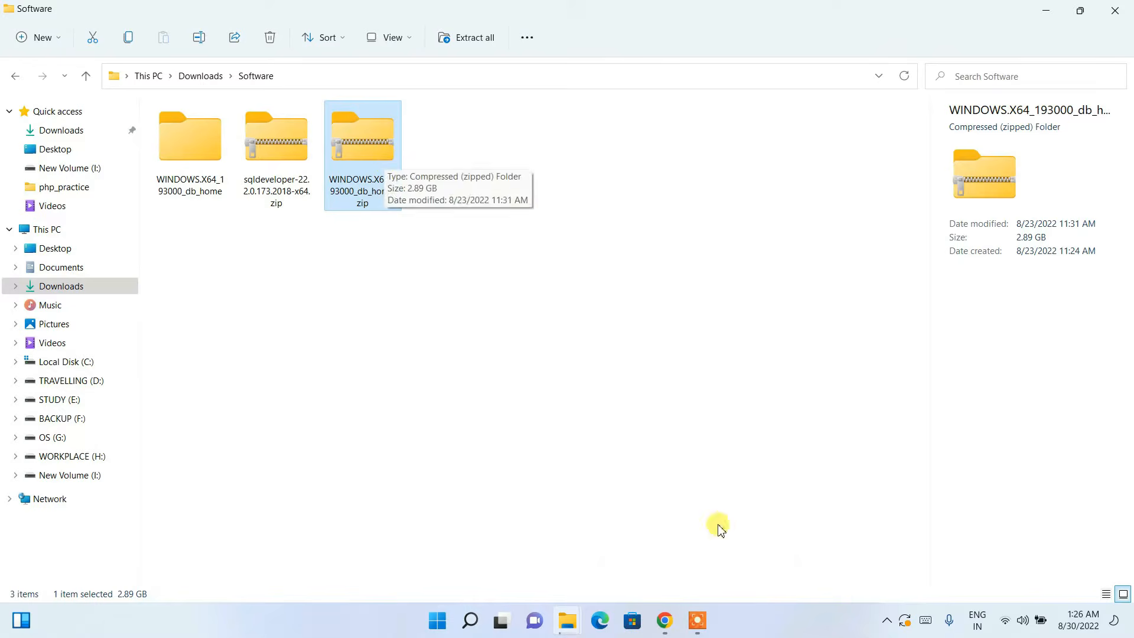
pyautogui.click(568, 620)
pyautogui.click(669, 566)
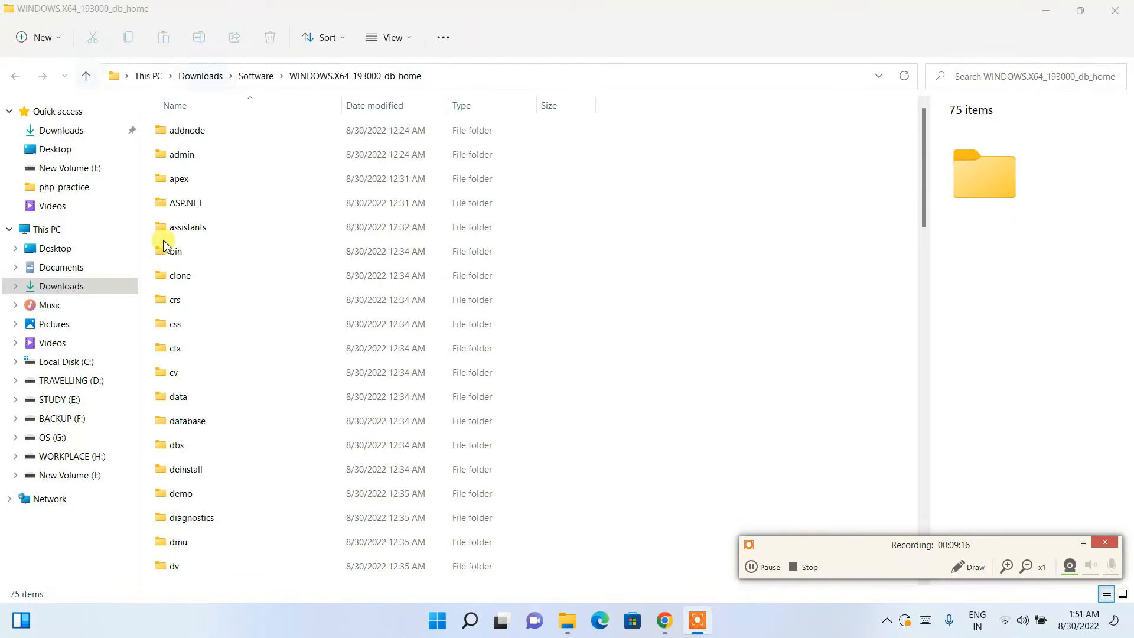
pyautogui.scroll(-10, 245, 306)
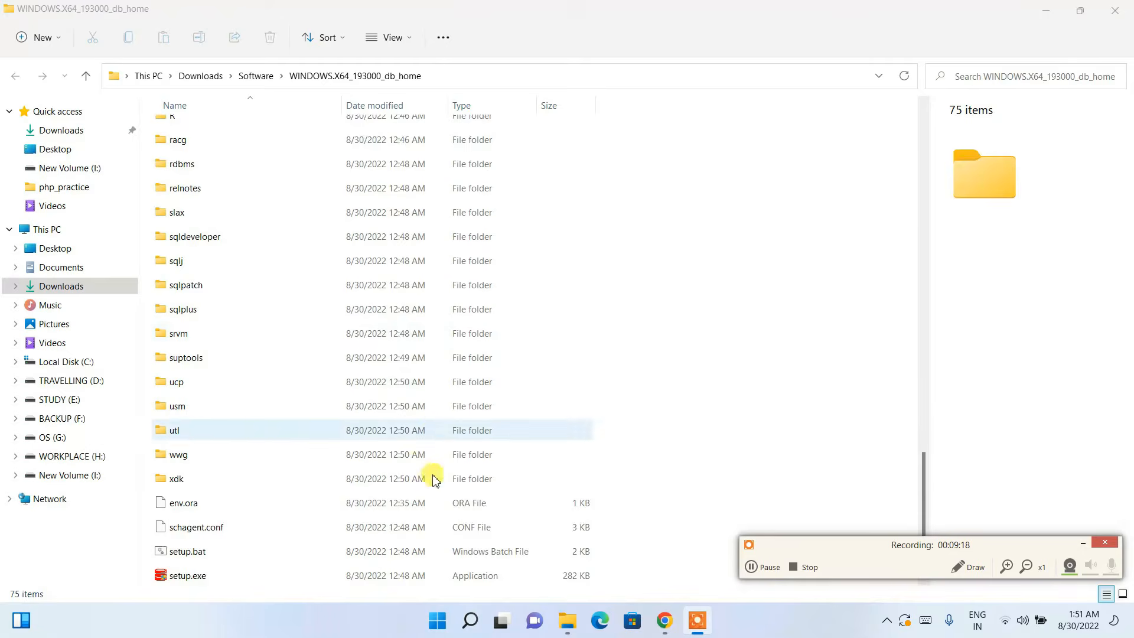
pyautogui.scroll(15, 437, 455)
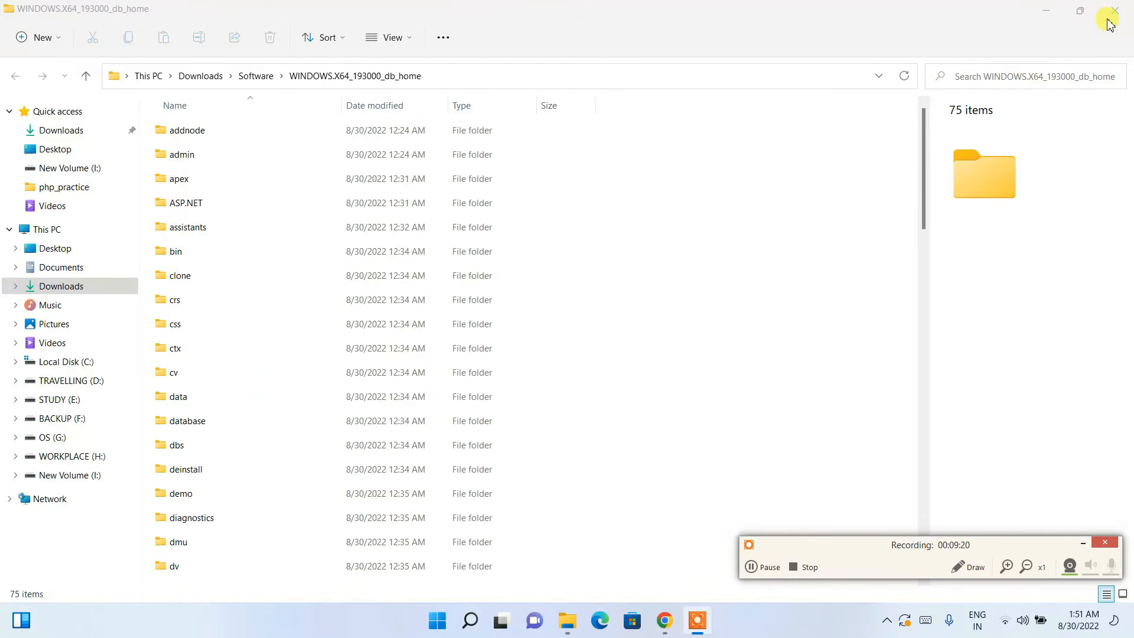
# Step: Go back to Software, showing the extracted WINDOWS.X64_193000_db_home folder beside both zips
pyautogui.hotkey('alt', 'Left')
pyautogui.click(698, 220)
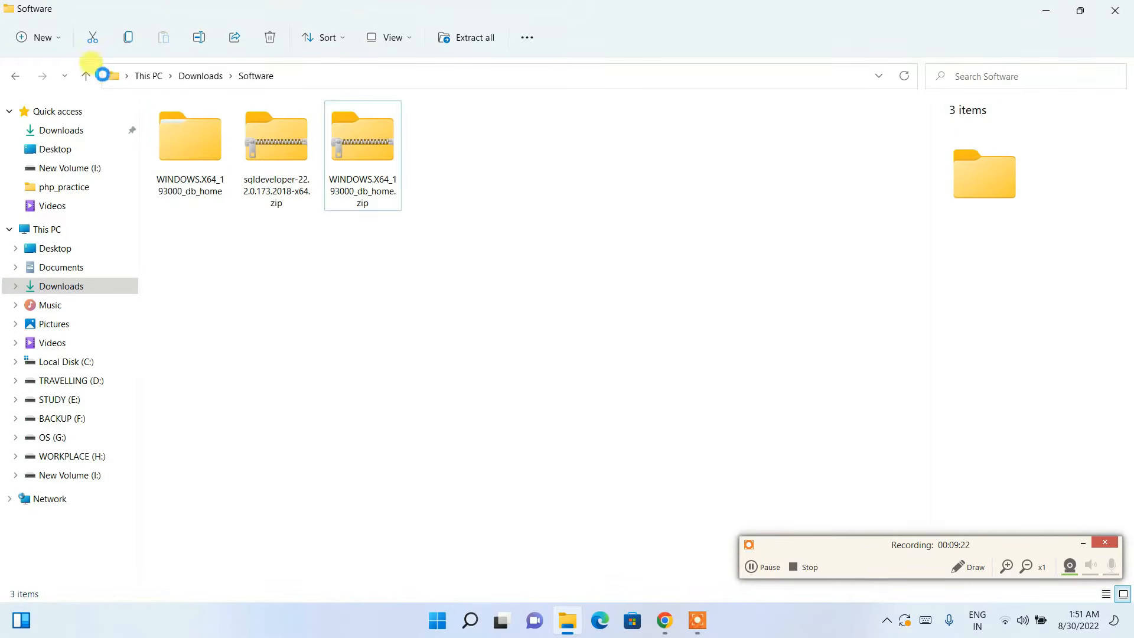
pyautogui.click(168, 136)
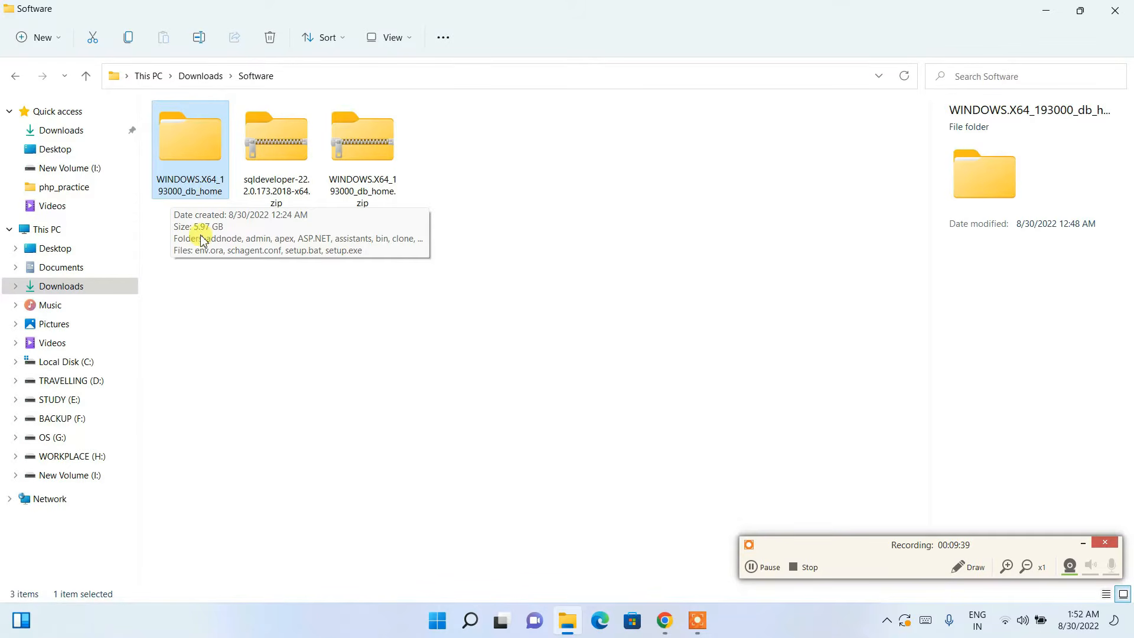
pyautogui.click(380, 148)
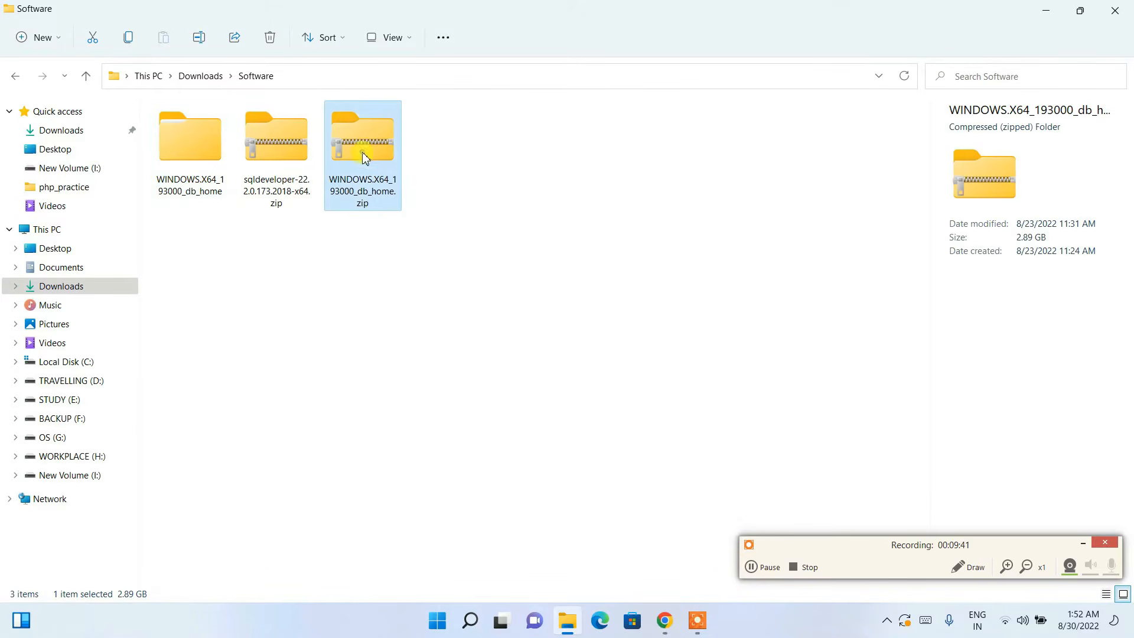
pyautogui.click(195, 165)
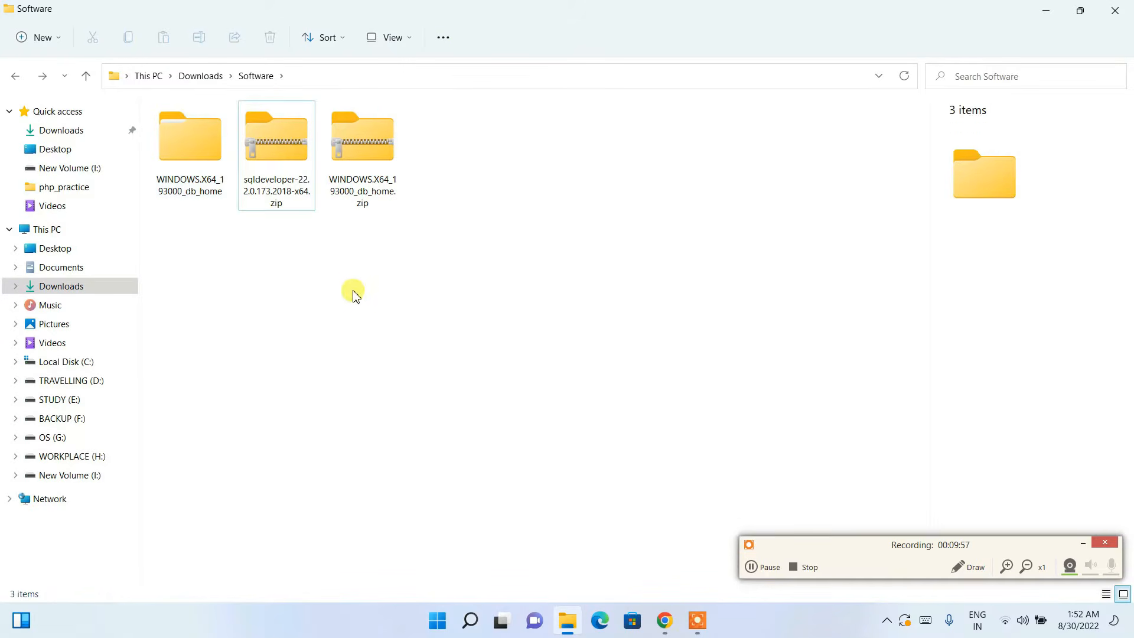
pyautogui.click(298, 156)
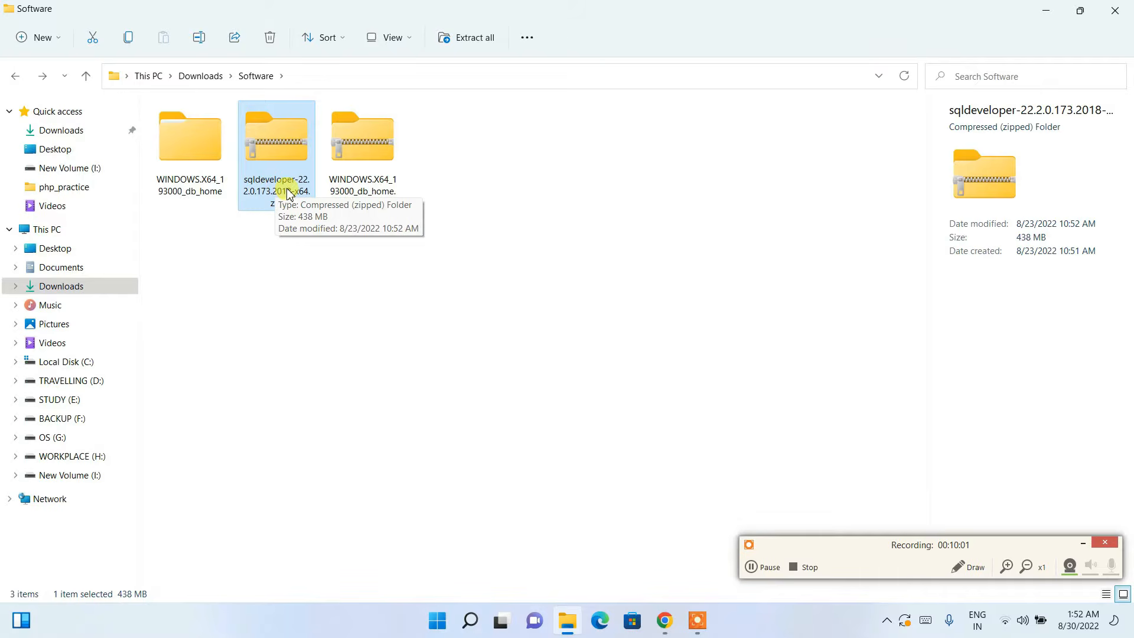
# Step: Extract sqldeveloper-22.2.0.173.2018-x64.zip to its default folder and open it, showing the sqldeveloper folder
pyautogui.rightClick(287, 158)
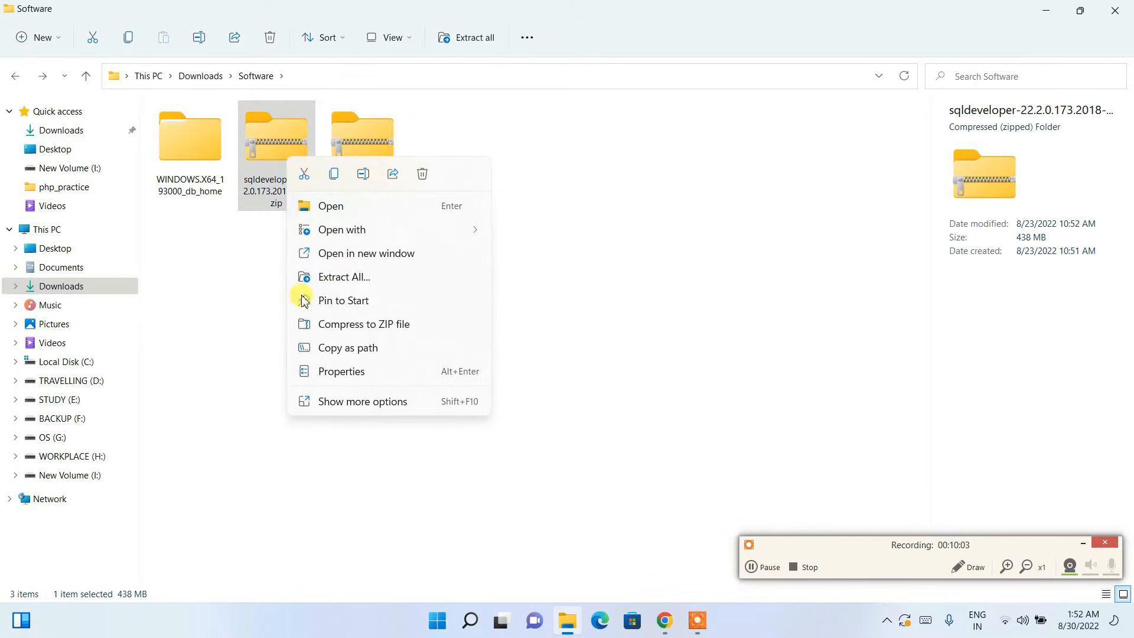
pyautogui.click(337, 278)
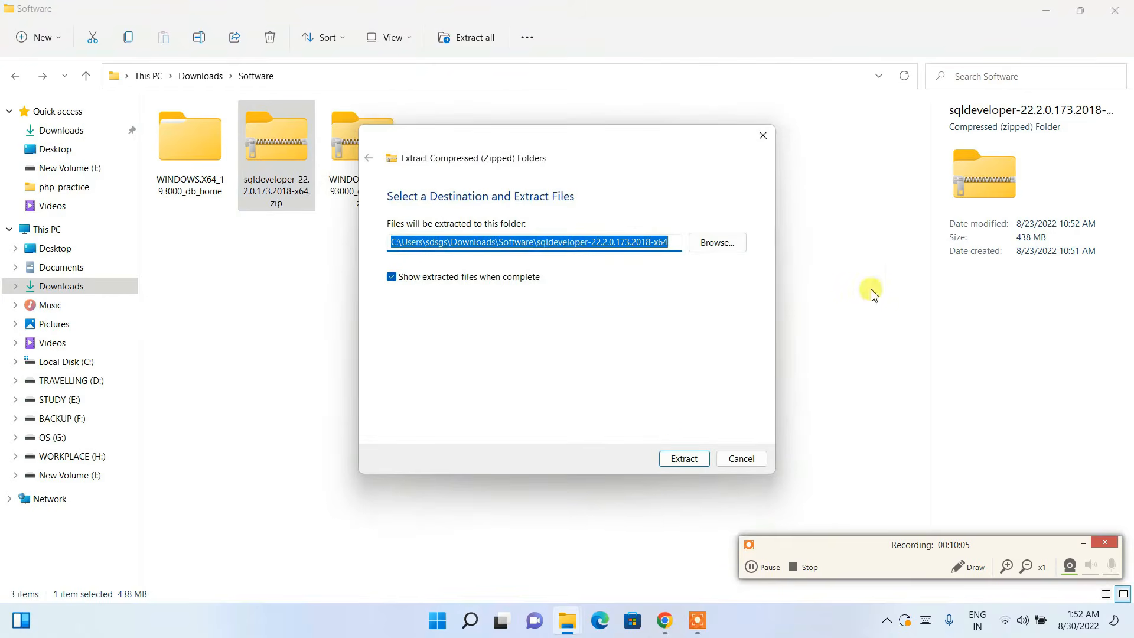
pyautogui.click(685, 460)
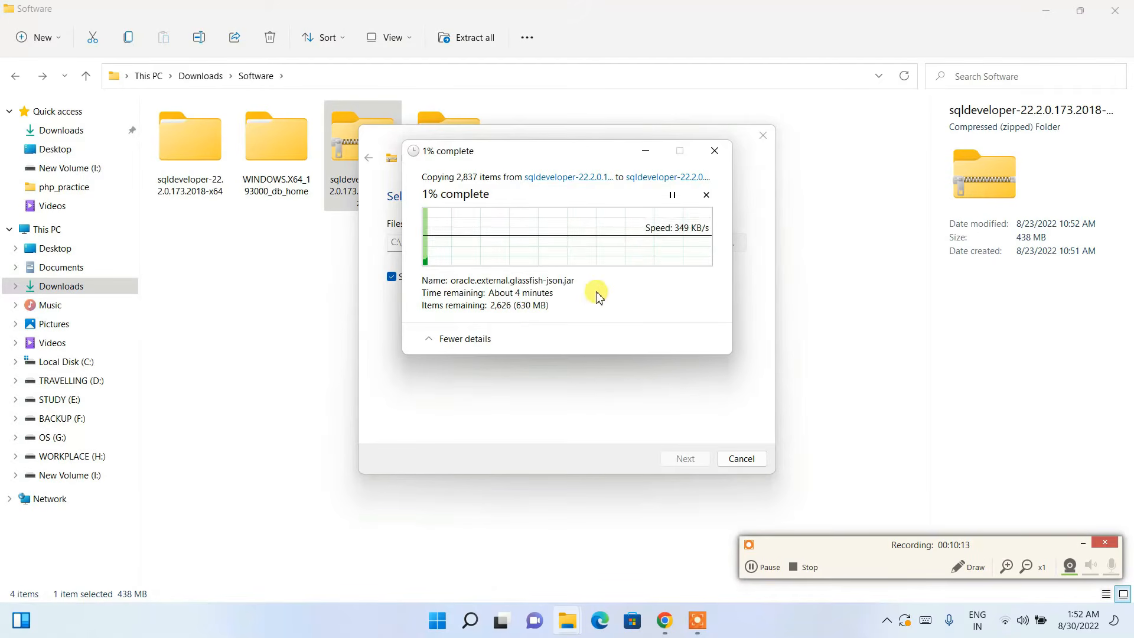
pyautogui.click(326, 252)
pyautogui.moveTo(390, 226); pyautogui.dragTo(460, 129)
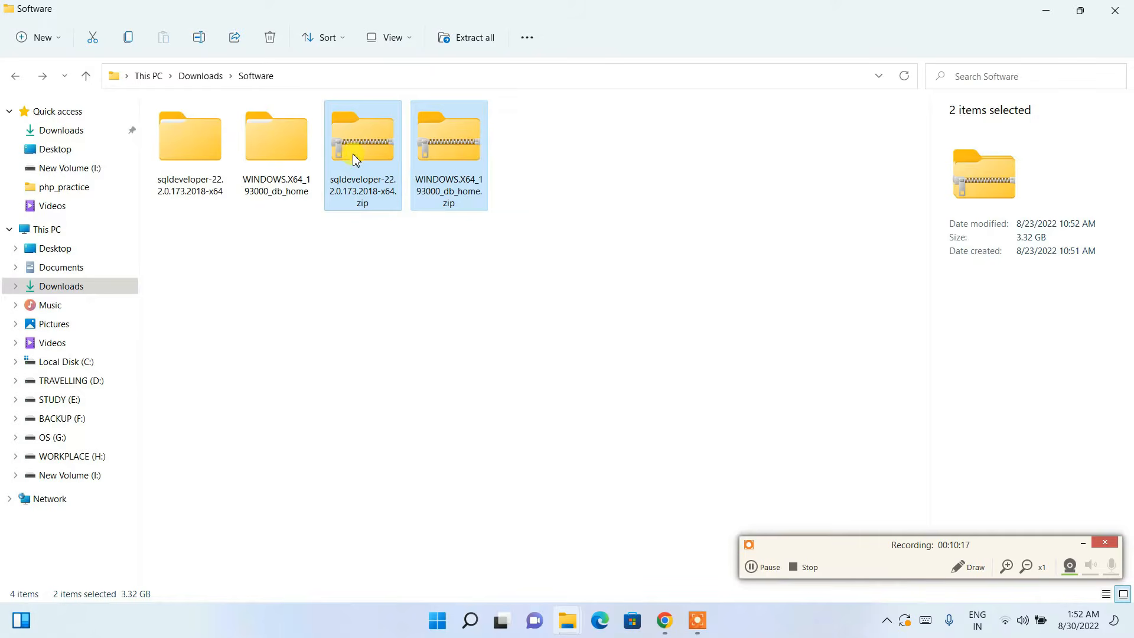
pyautogui.click(573, 614)
pyautogui.click(653, 567)
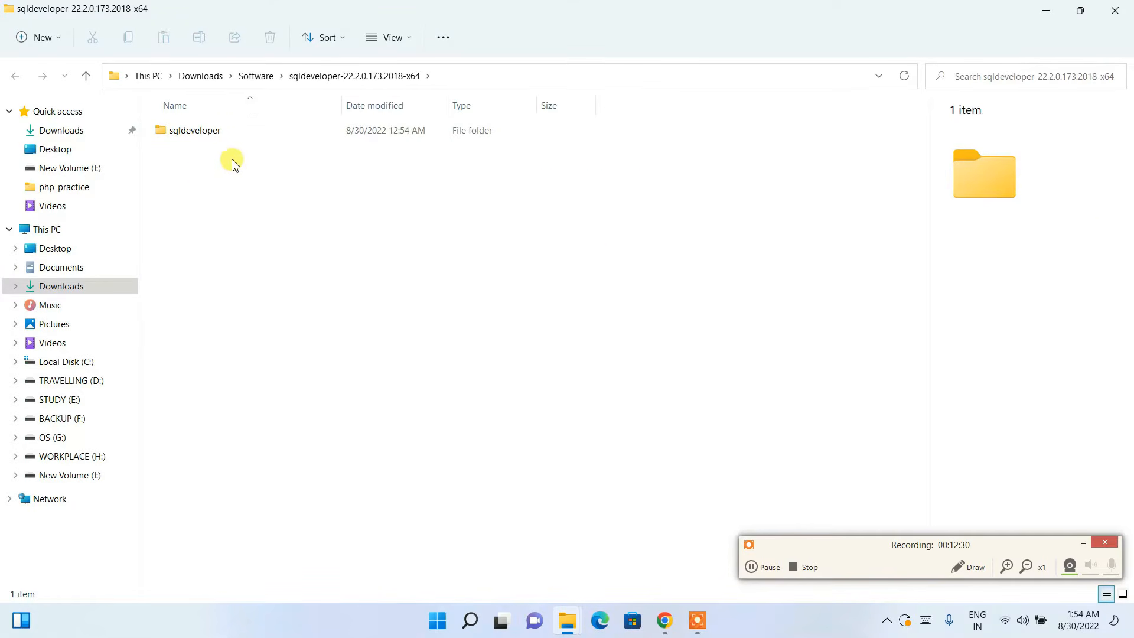
# Step: Look inside the extracted sqldeveloper folder, then close its window
pyautogui.click(231, 135)
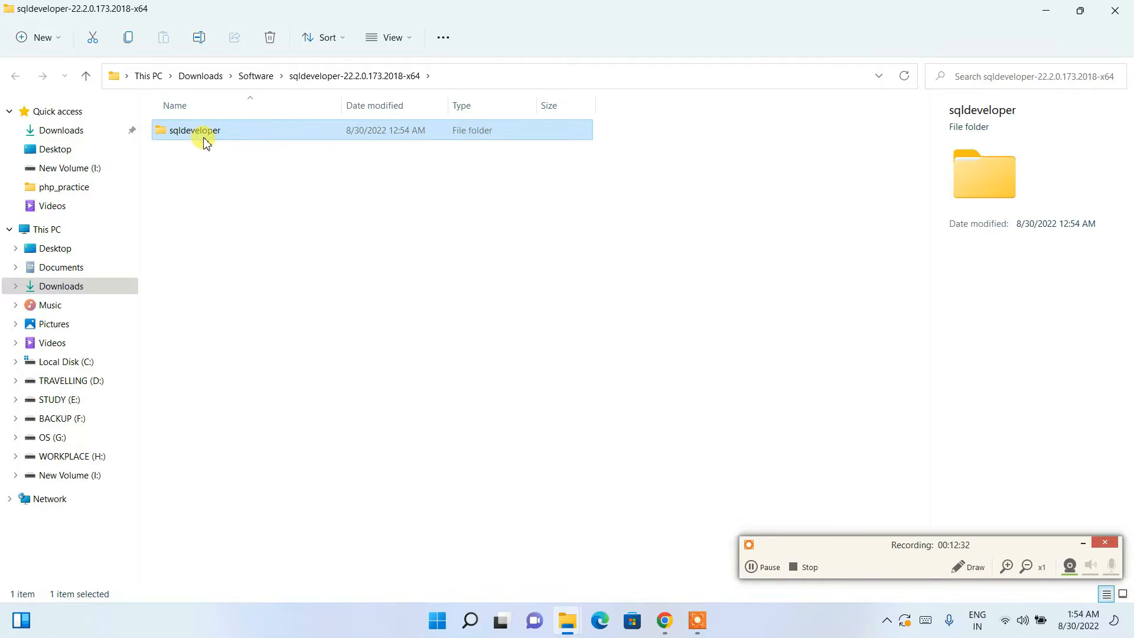
pyautogui.doubleClick(381, 128)
pyautogui.scroll(-1, 329, 263)
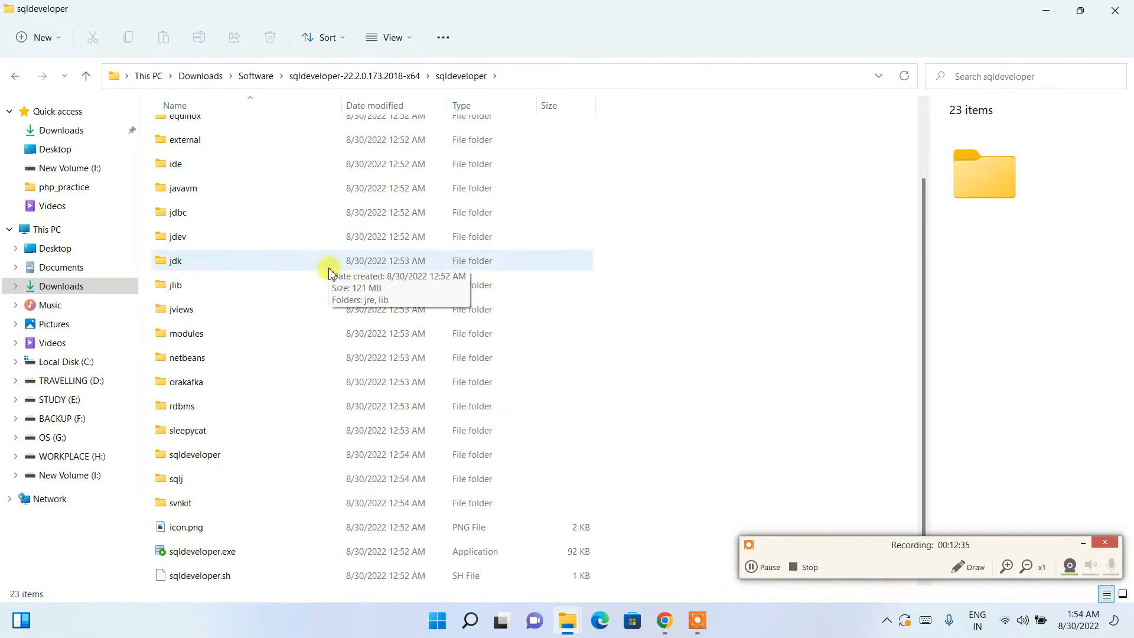
pyautogui.scroll(1, 463, 452)
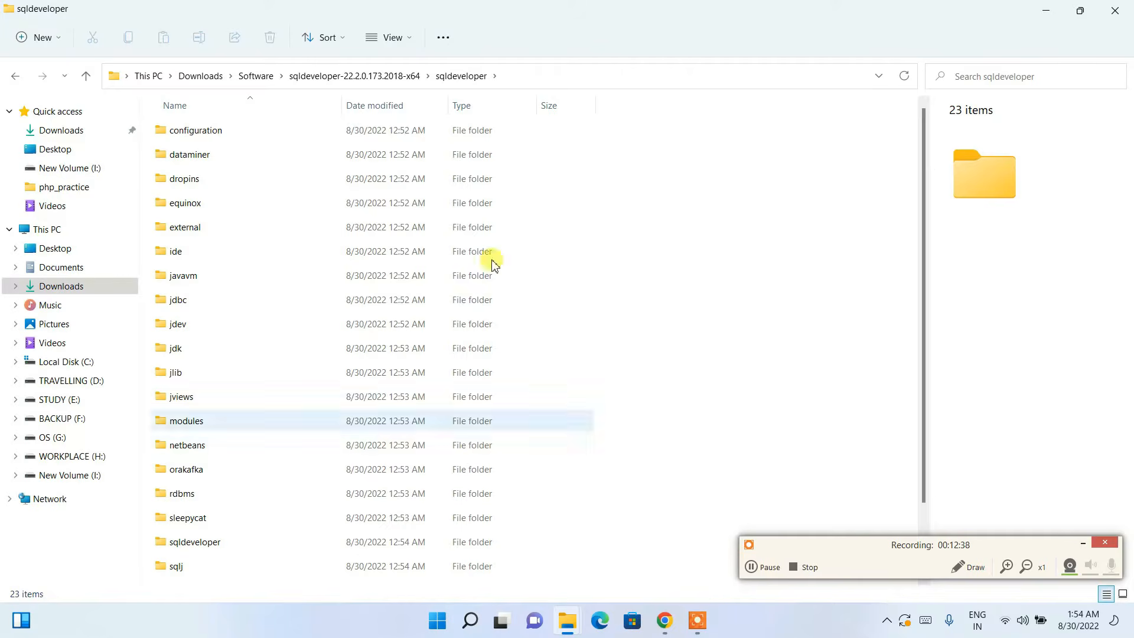
pyautogui.click(1127, 12)
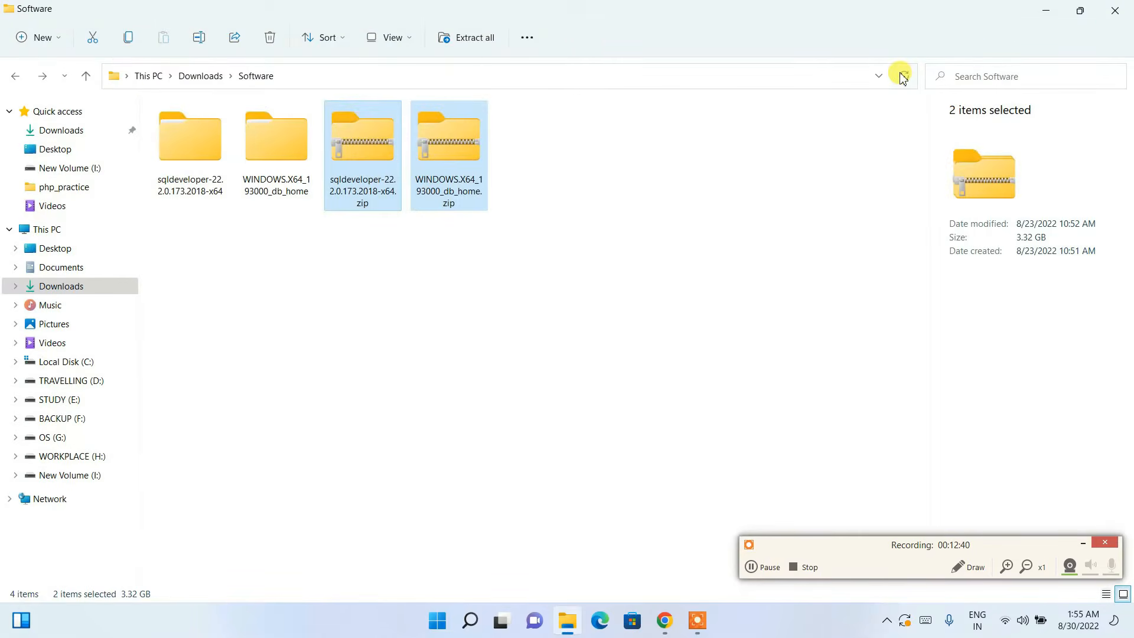
# Step: Open the WINDOWS.X64_193000_db_home folder and scroll down to setup.exe
pyautogui.click(505, 272)
pyautogui.moveTo(363, 233); pyautogui.dragTo(506, 157)
pyautogui.moveTo(173, 242); pyautogui.dragTo(272, 154)
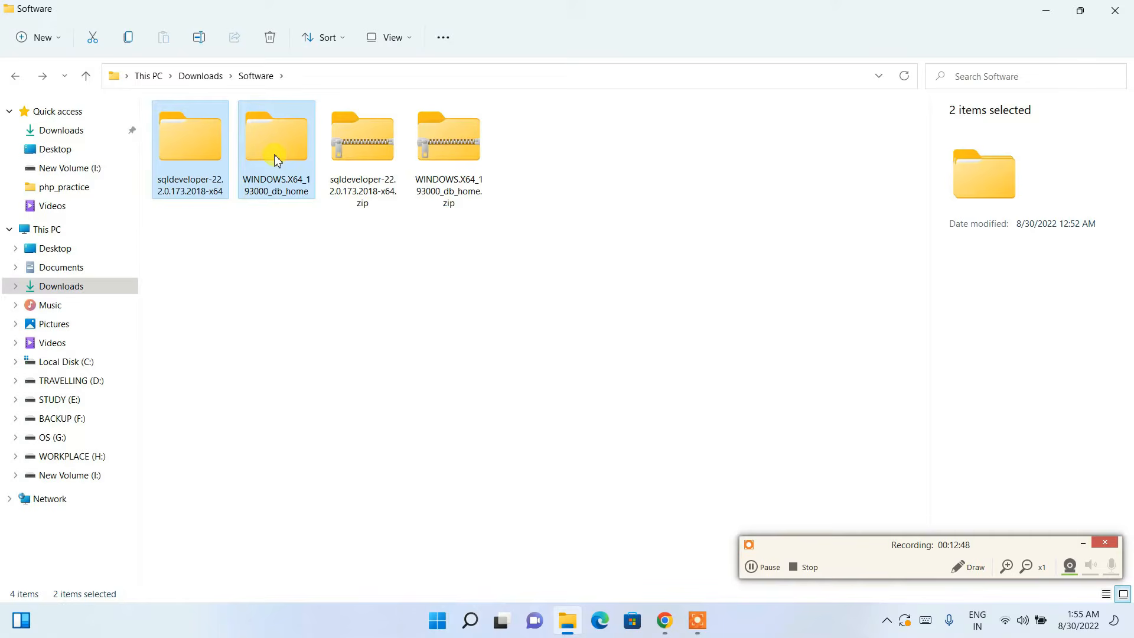
pyautogui.moveTo(276, 161)
pyautogui.doubleClick(275, 157)
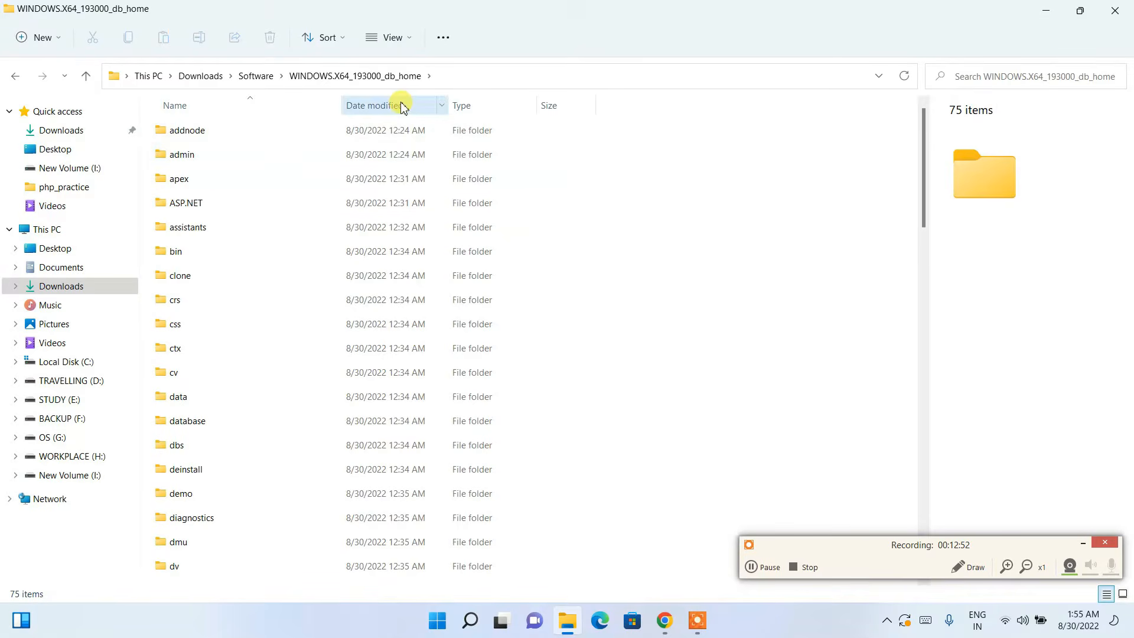
pyautogui.scroll(-4, 567, 236)
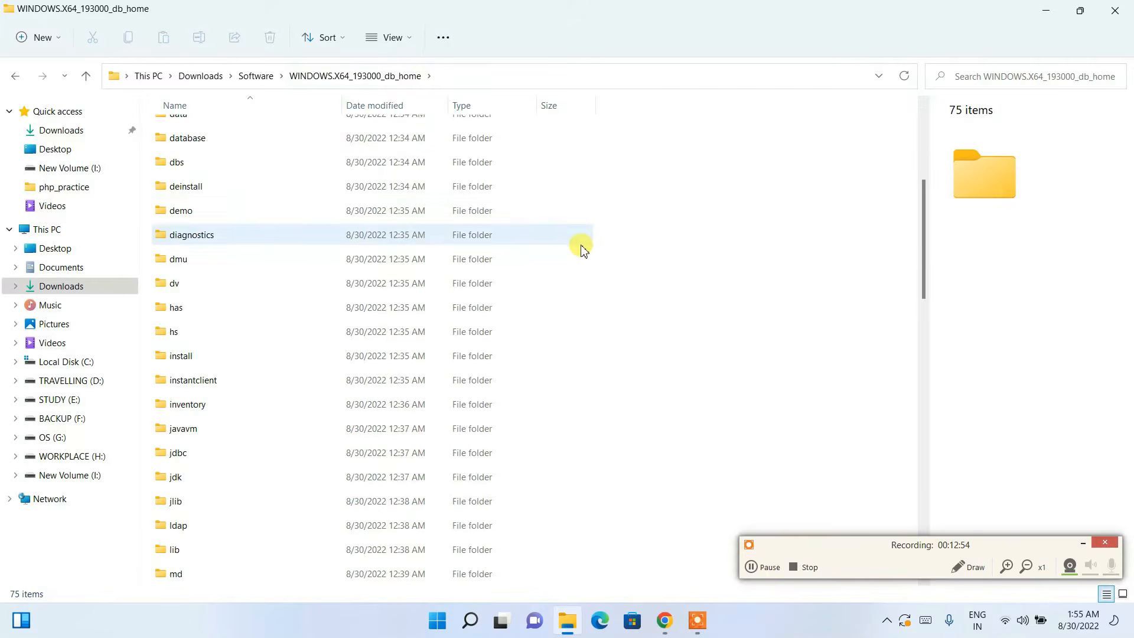
pyautogui.scroll(-7, 583, 251)
pyautogui.scroll(-5, 584, 251)
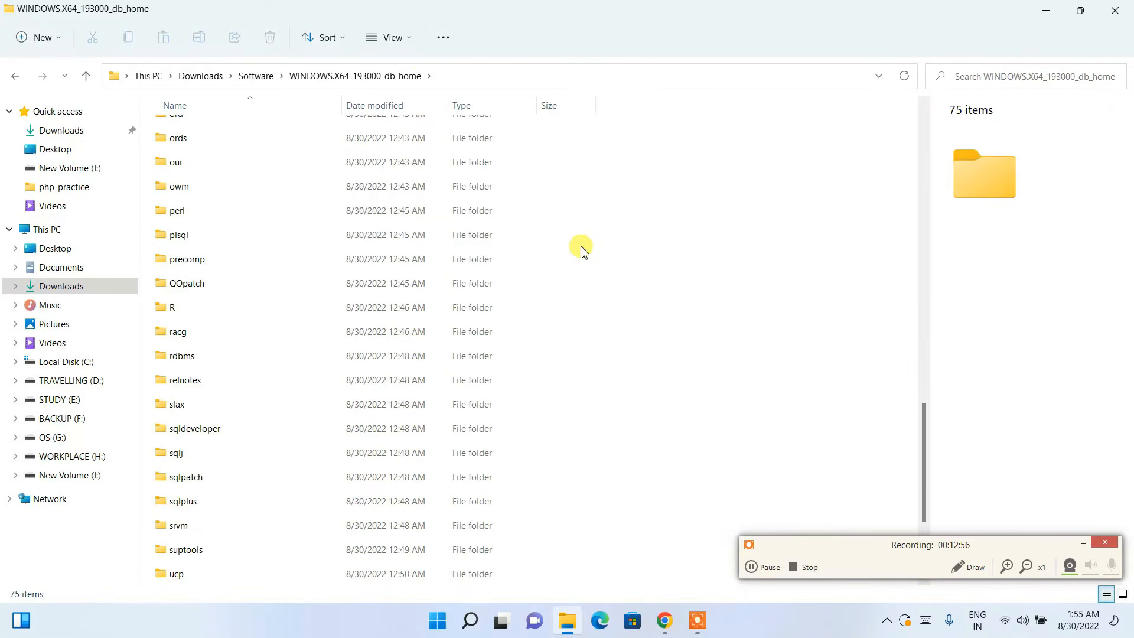
pyautogui.click(1085, 547)
pyautogui.scroll(-3, 585, 425)
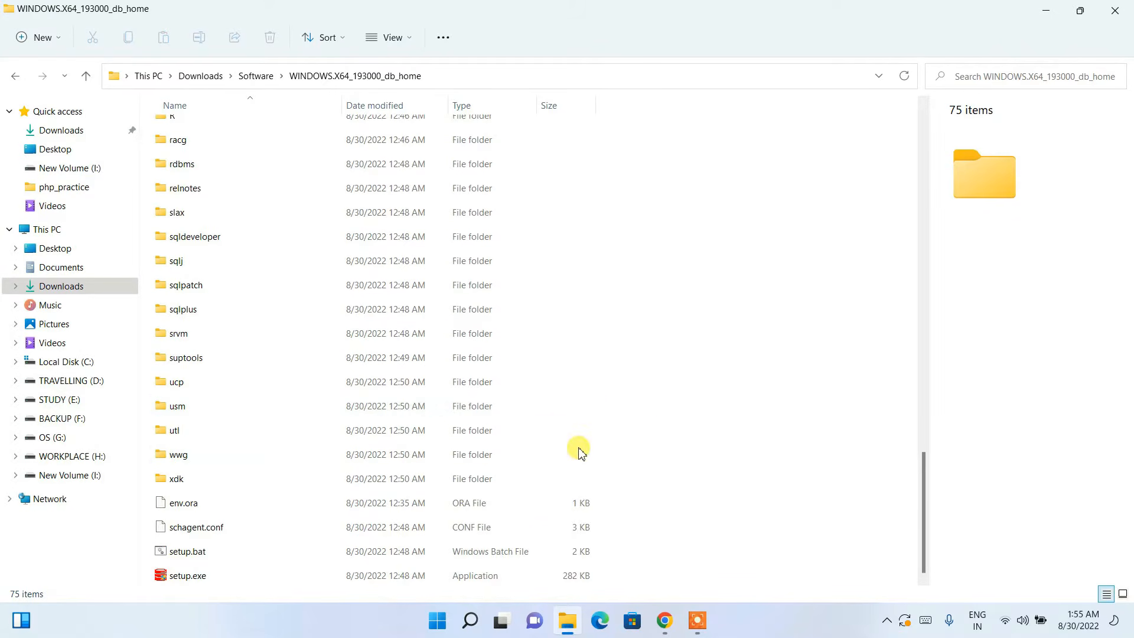
# Step: Launch setup.exe and minimize Explorer and Chrome to reveal the installer's Step 1
pyautogui.click(186, 577)
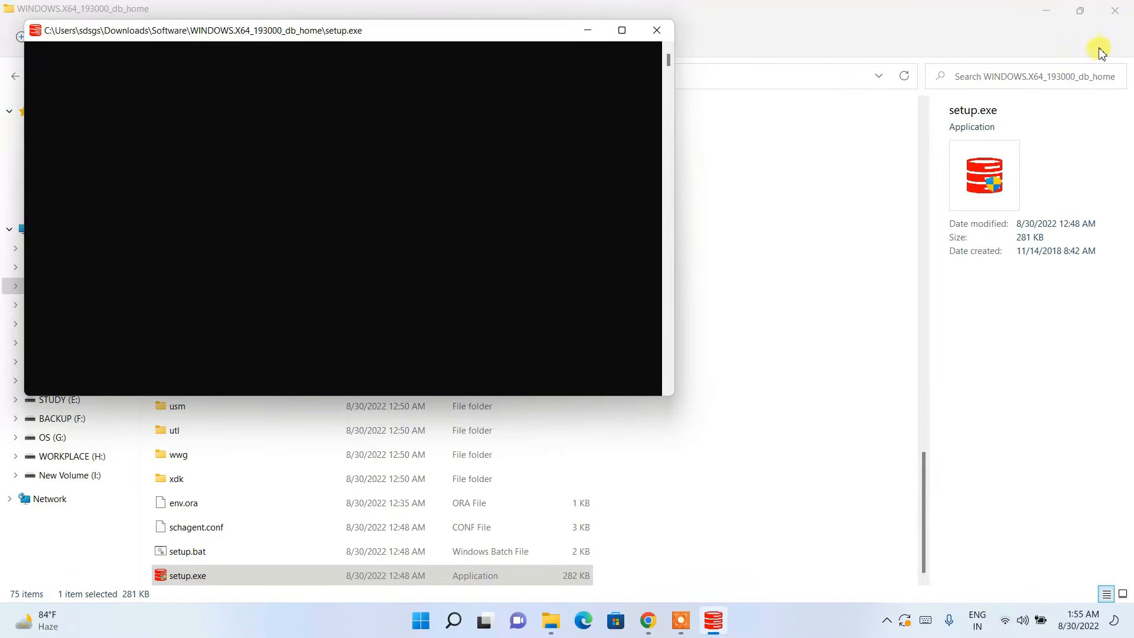
pyautogui.click(1043, 12)
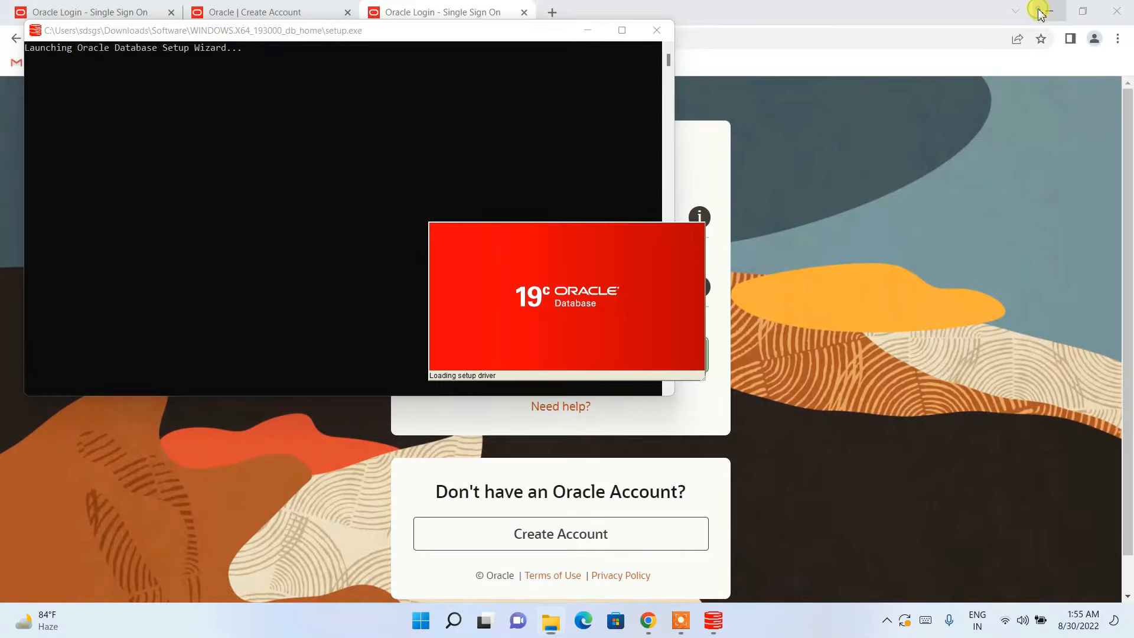
pyautogui.click(1042, 12)
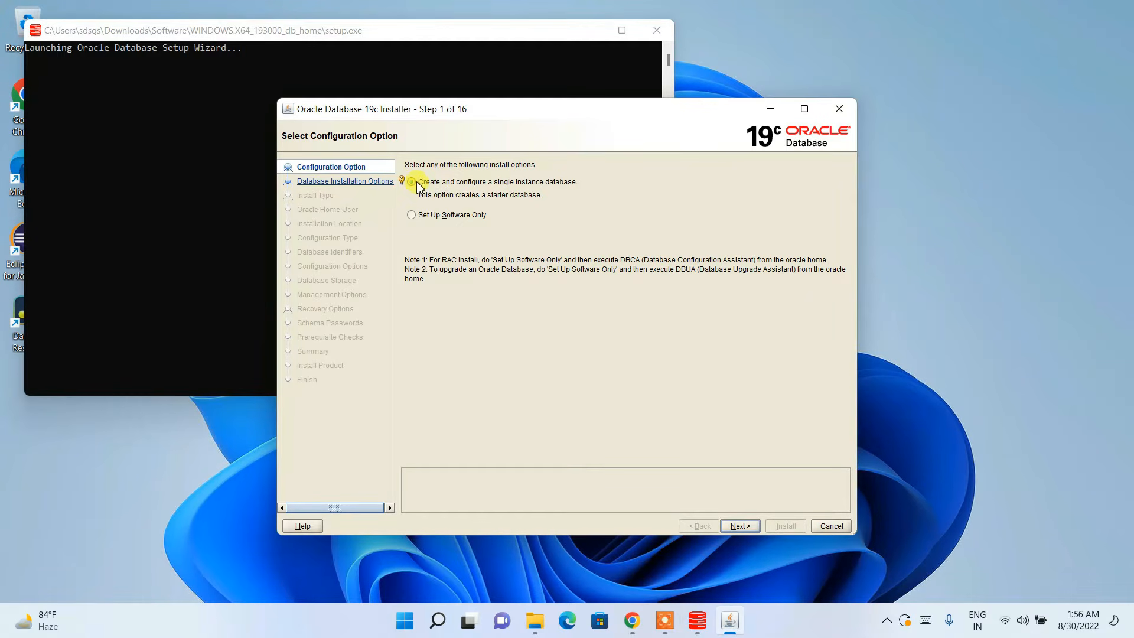
# Step: Accept single-instance database creation and Desktop class, reaching the Oracle Home User page
pyautogui.click(743, 528)
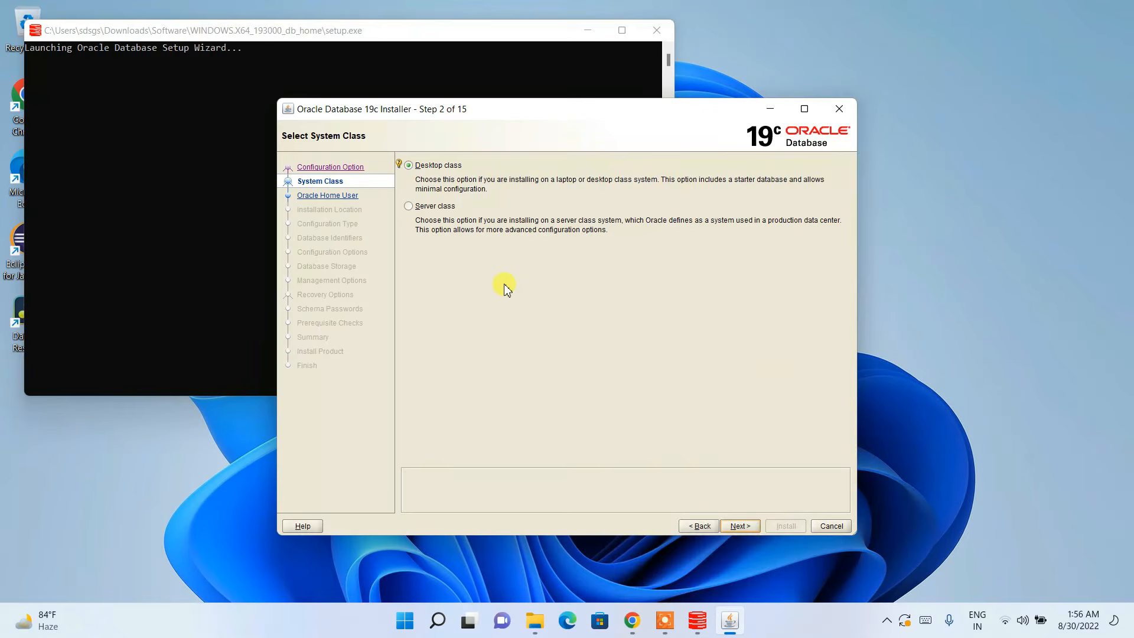
pyautogui.click(741, 526)
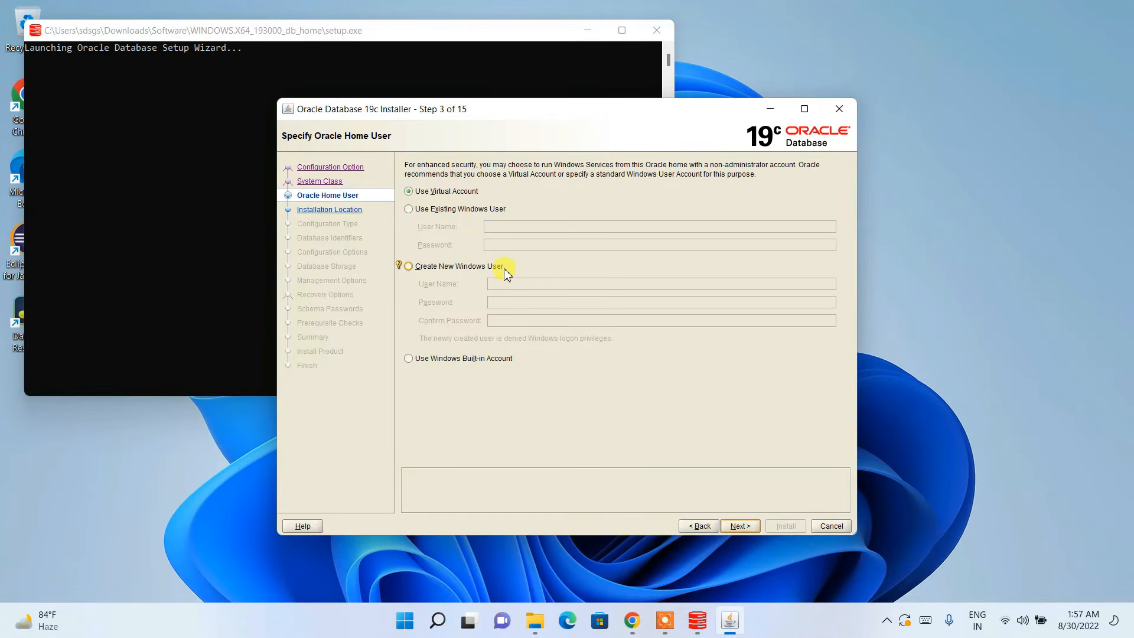
pyautogui.click(440, 214)
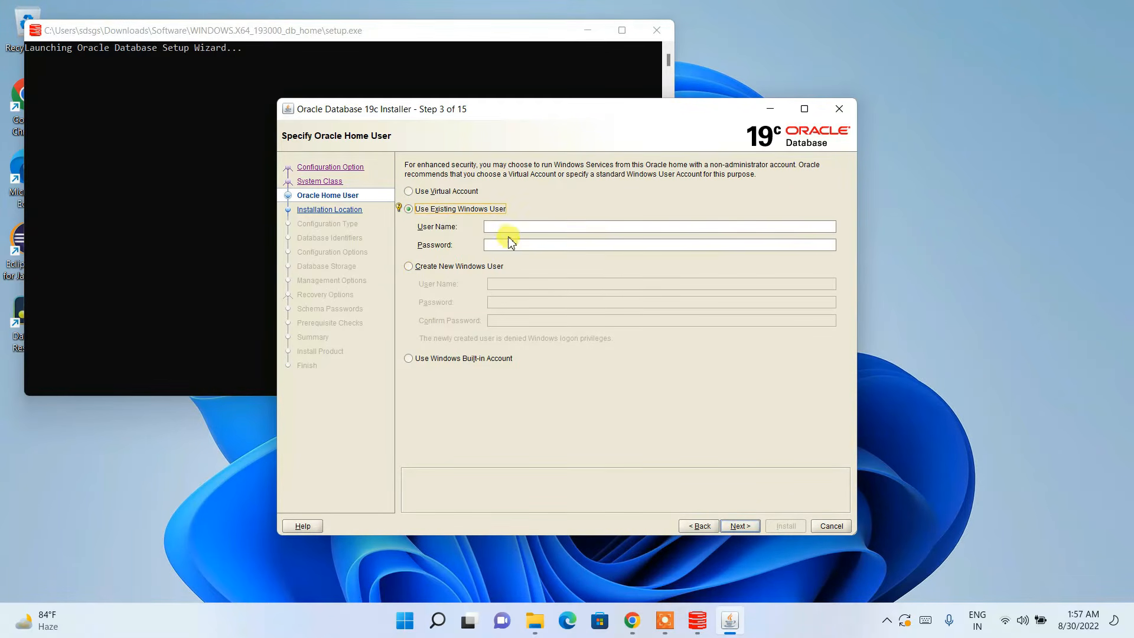
pyautogui.click(523, 225)
# Step: Create a new Windows user with its name and password as Oracle home user, and continue
pyautogui.click(462, 268)
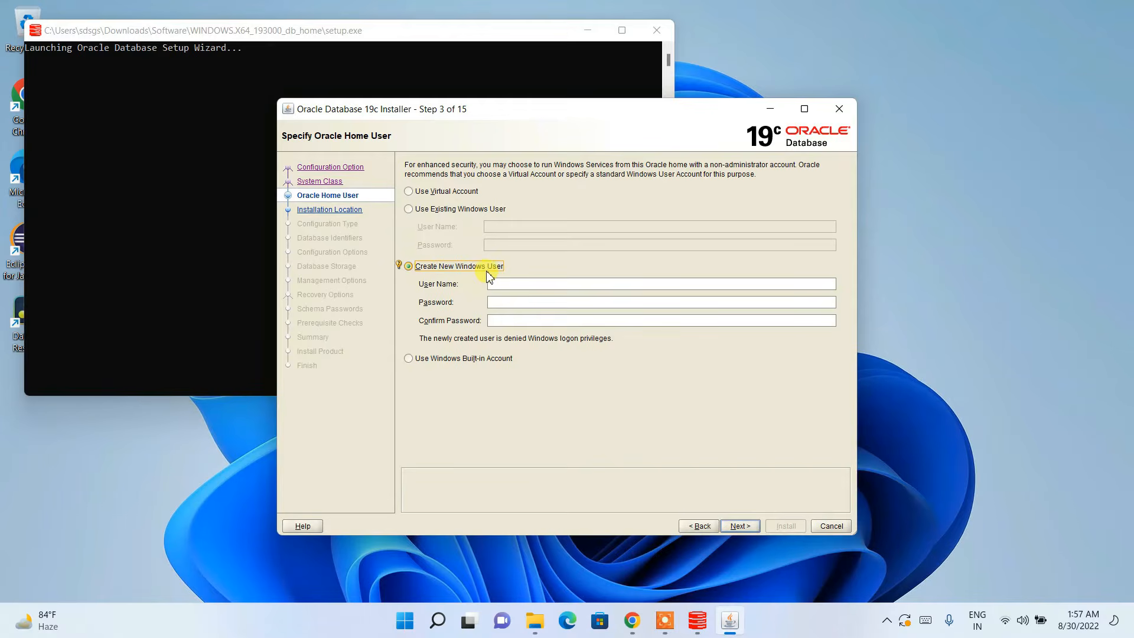
pyautogui.click(526, 284)
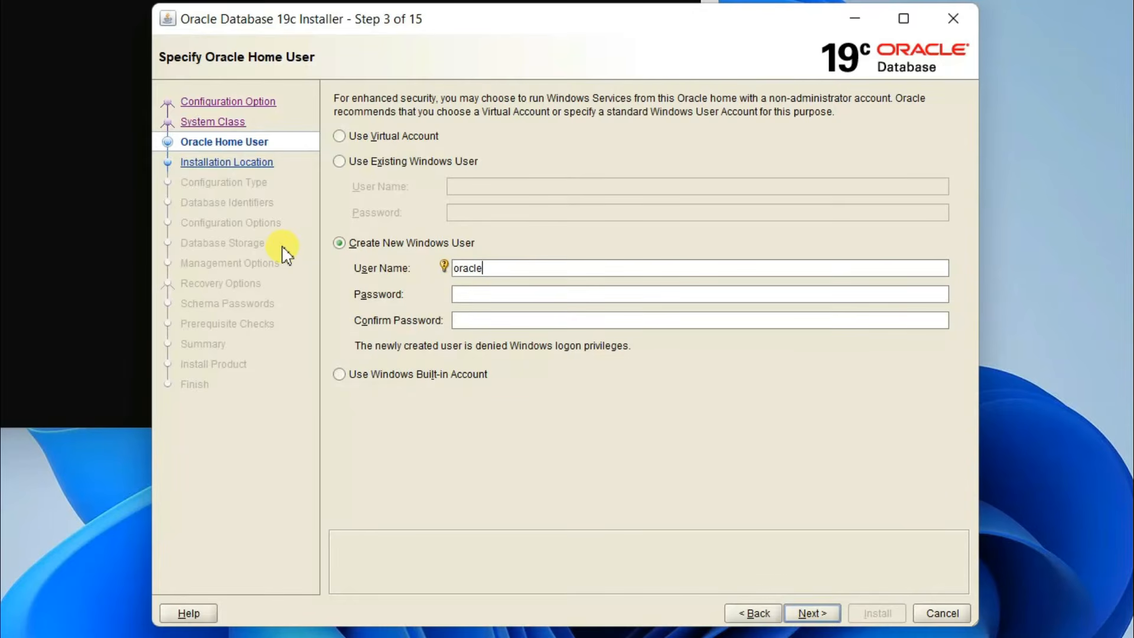
pyautogui.click(484, 295)
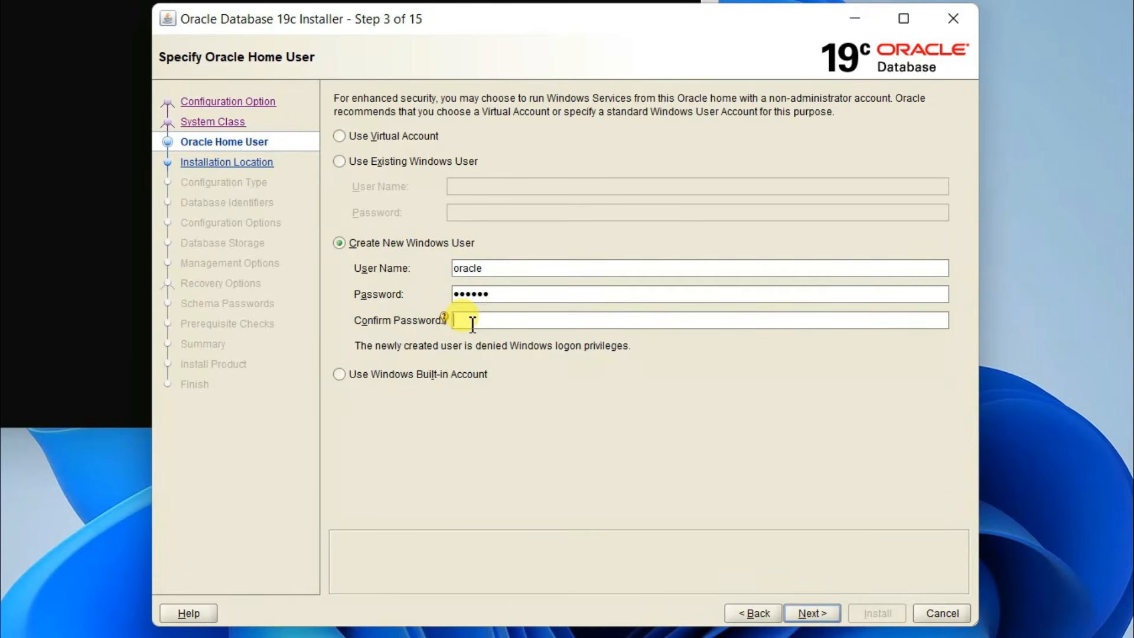
pyautogui.write('oracle')
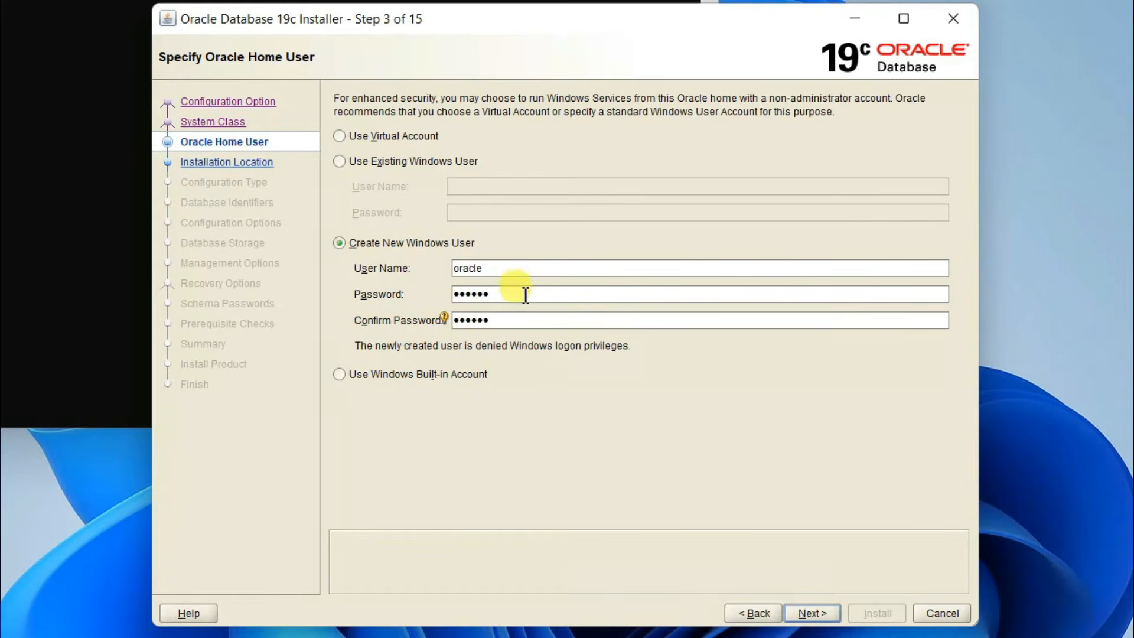
pyautogui.moveTo(511, 267); pyautogui.dragTo(433, 266)
pyautogui.moveTo(539, 294); pyautogui.dragTo(362, 294)
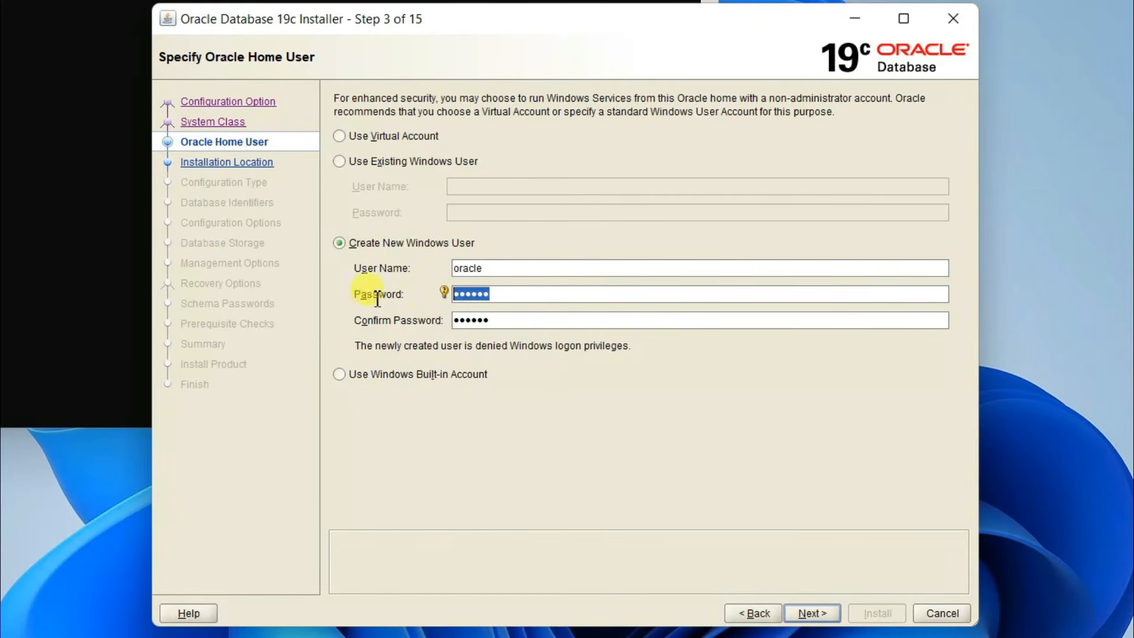
pyautogui.moveTo(517, 319); pyautogui.dragTo(331, 301)
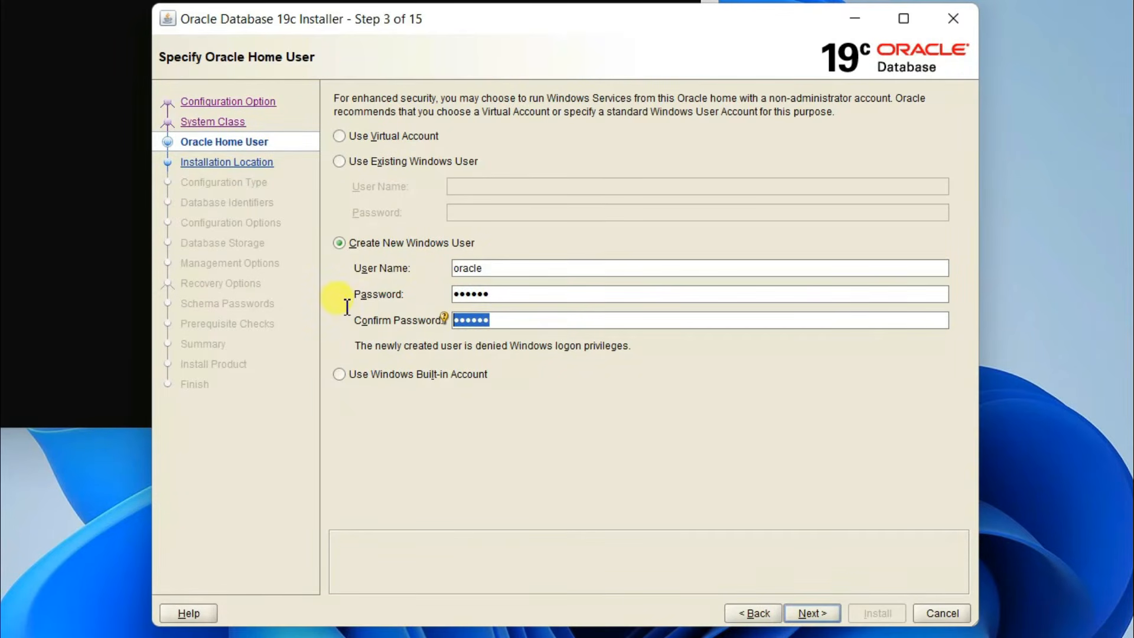
pyautogui.click(813, 615)
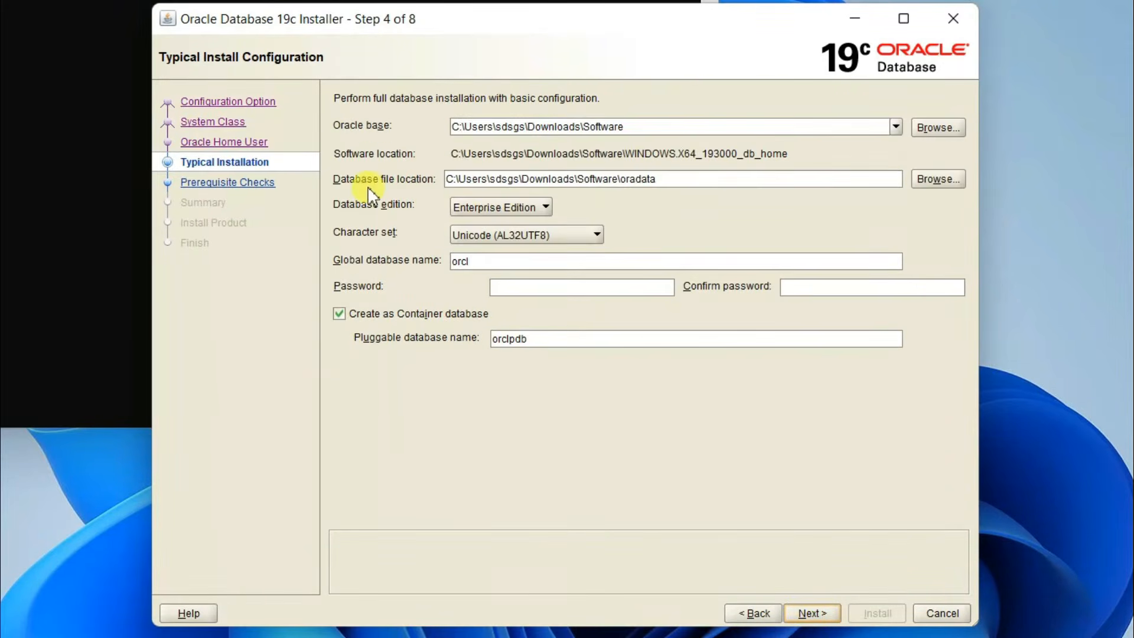
# Step: Replace the Downloads\Software part of the Oracle base path with Oracle19c, giving C:\Oracle19c
pyautogui.click(625, 135)
pyautogui.moveTo(647, 126); pyautogui.dragTo(463, 126)
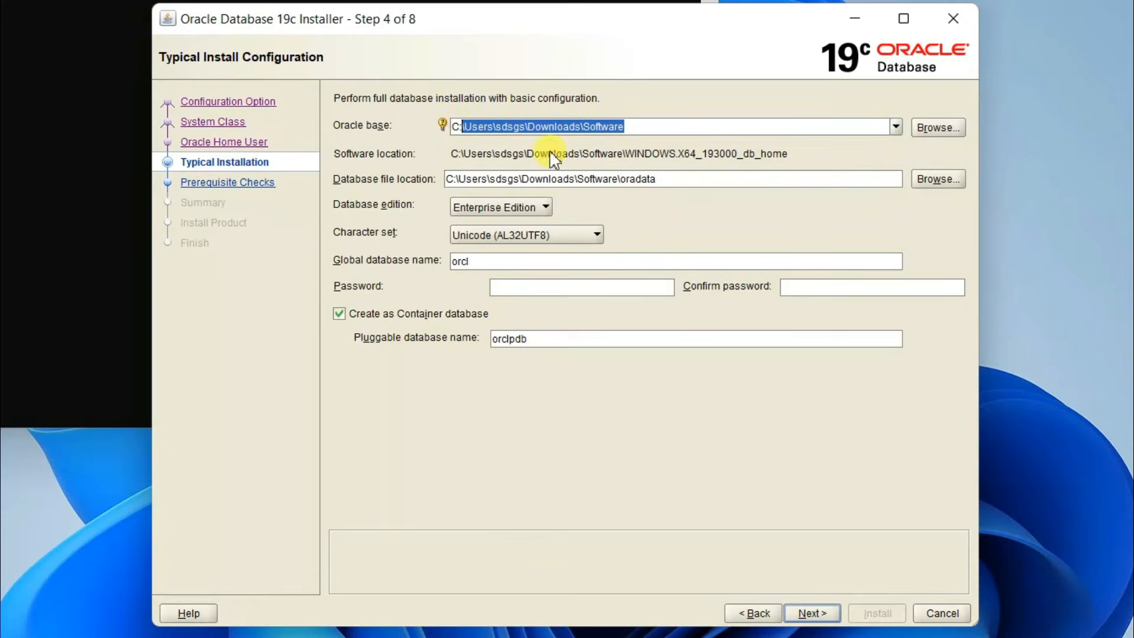
pyautogui.press('BackSpace')
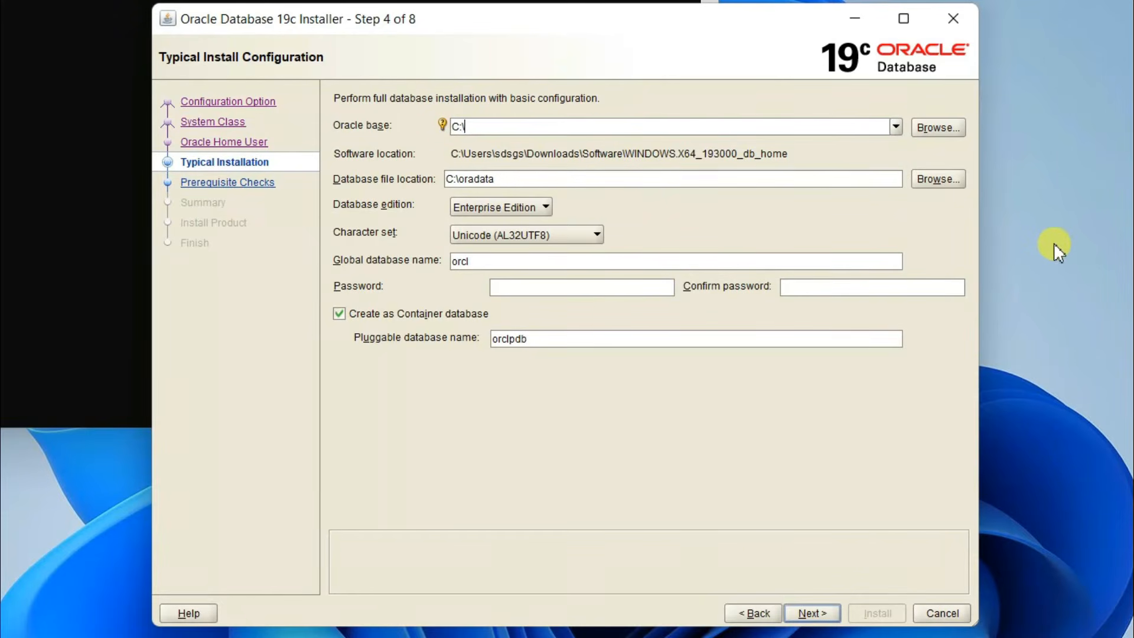
pyautogui.write('Oracle')
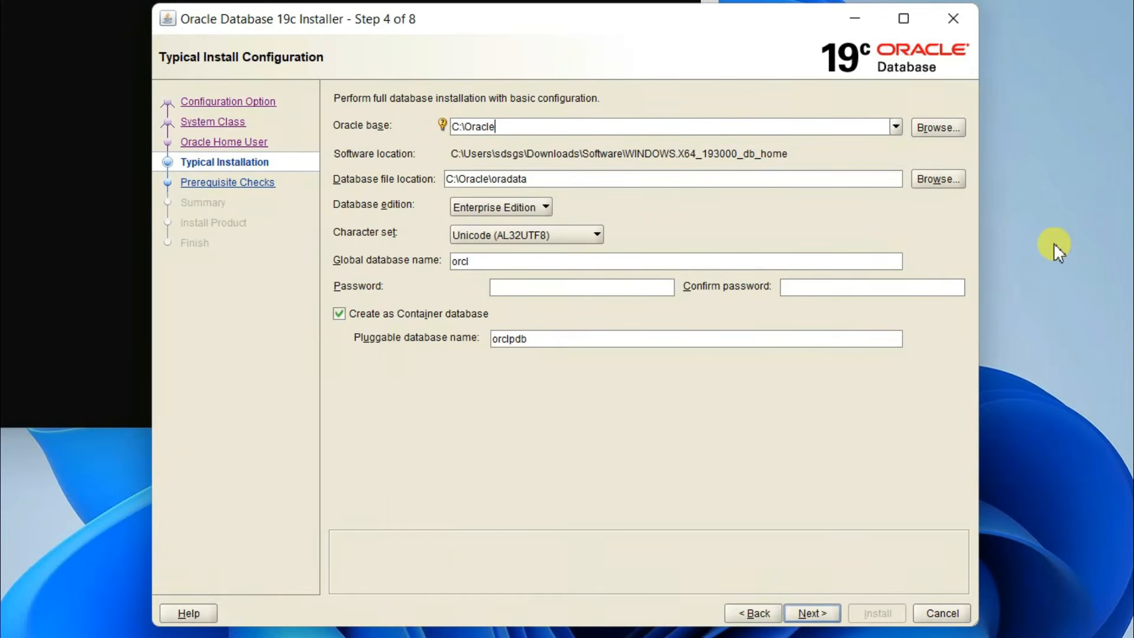
pyautogui.write('19c')
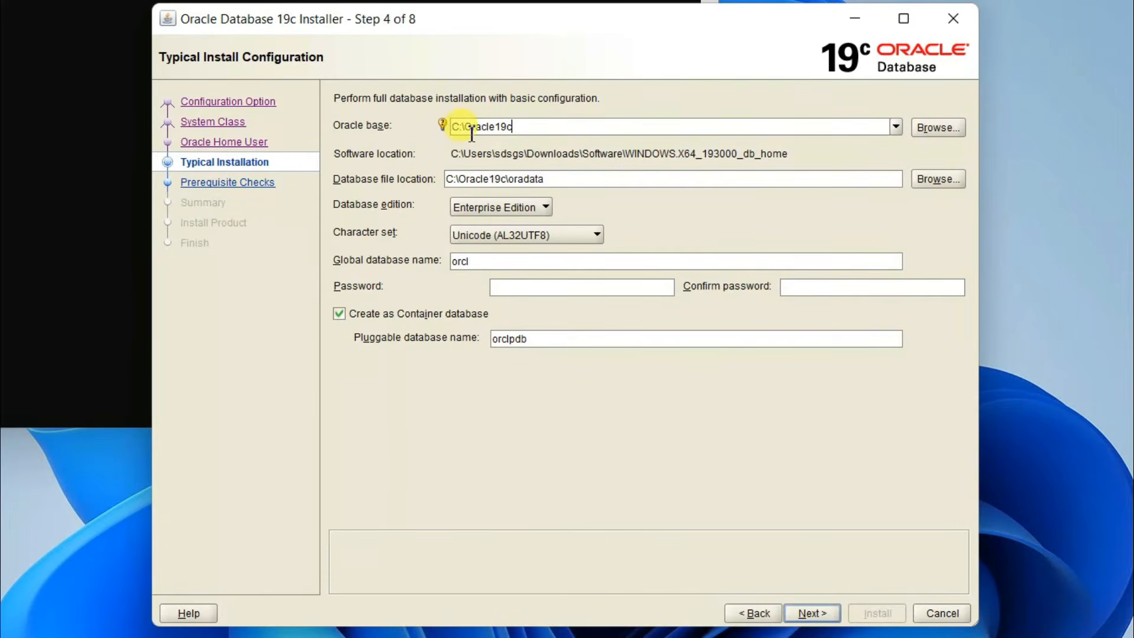
pyautogui.moveTo(465, 126); pyautogui.dragTo(528, 128)
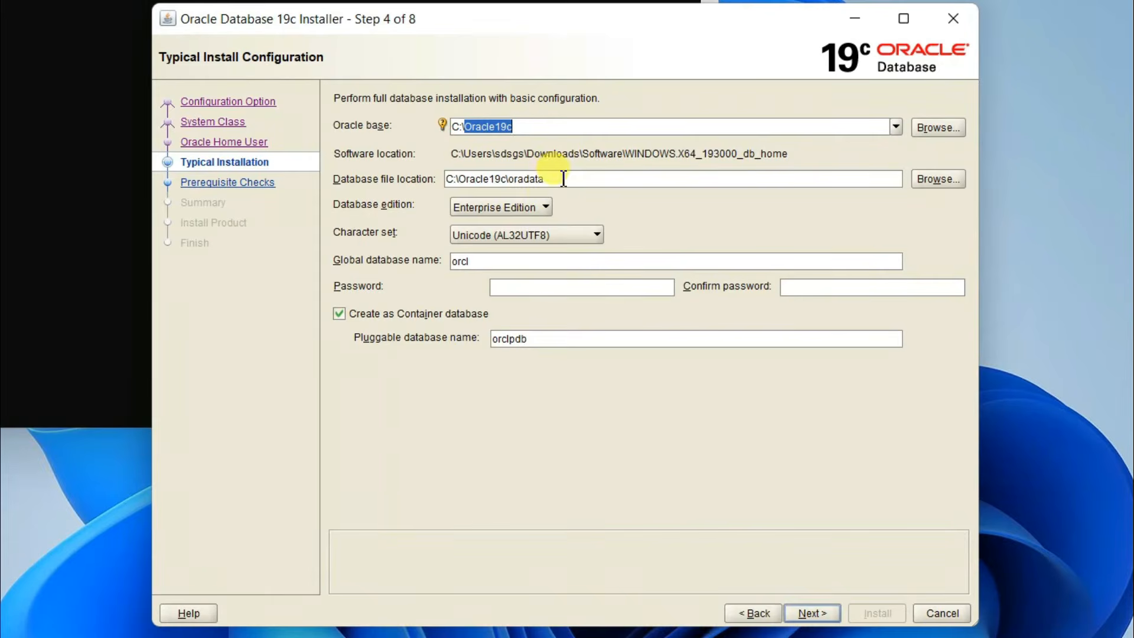
# Step: Check the database file location reads C:\Oracle19c\oradata and the global database name is orcl
pyautogui.click(544, 179)
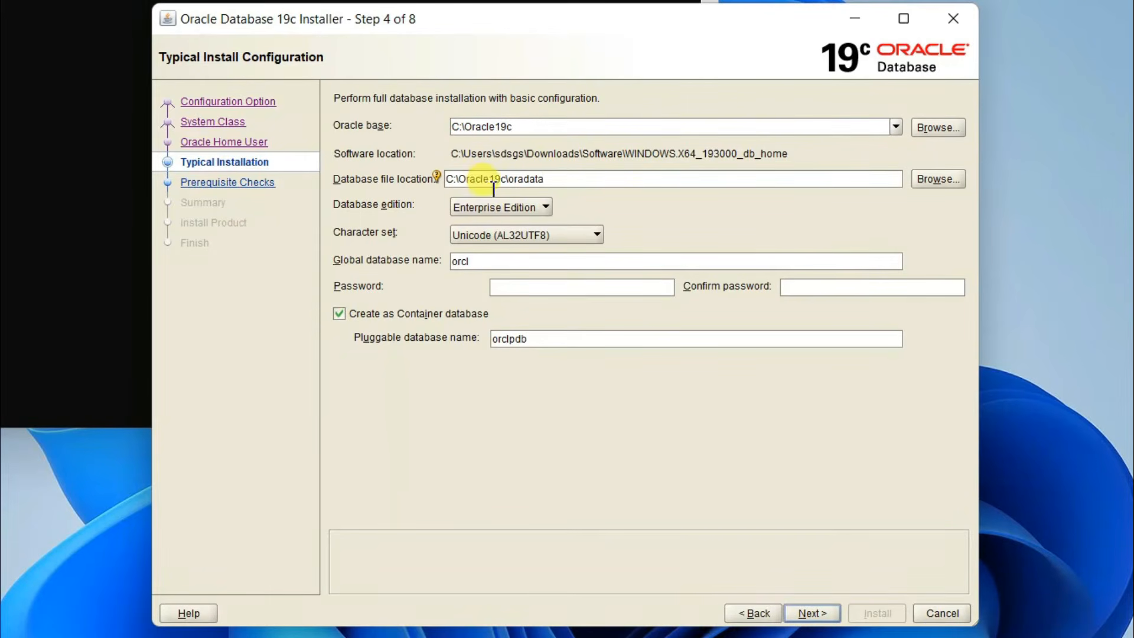
pyautogui.moveTo(459, 179); pyautogui.dragTo(508, 183)
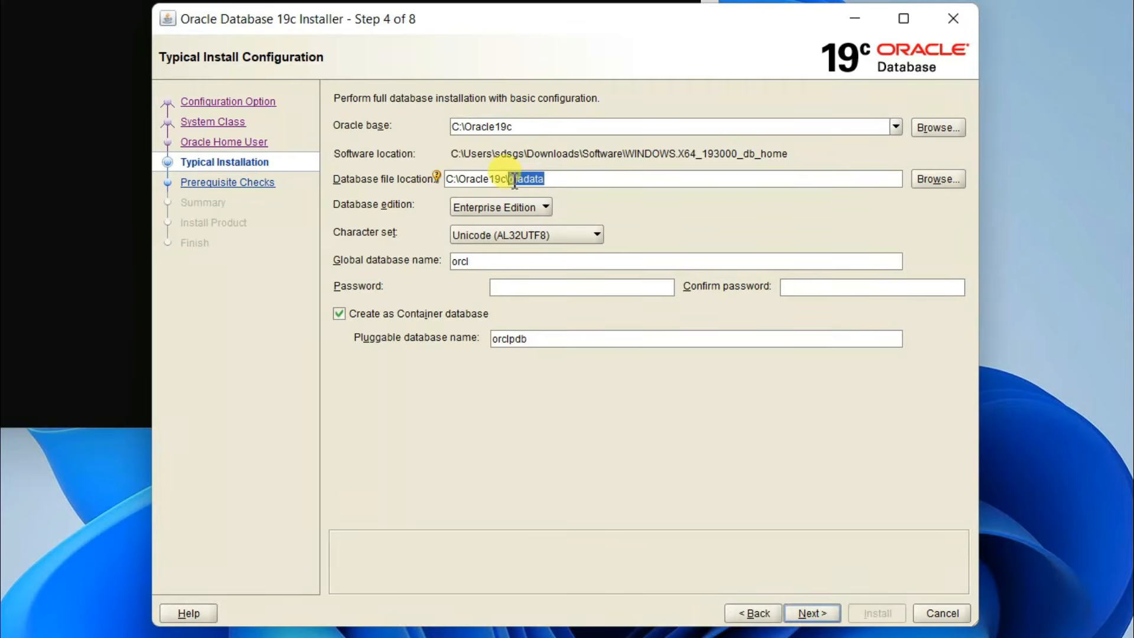
pyautogui.click(569, 184)
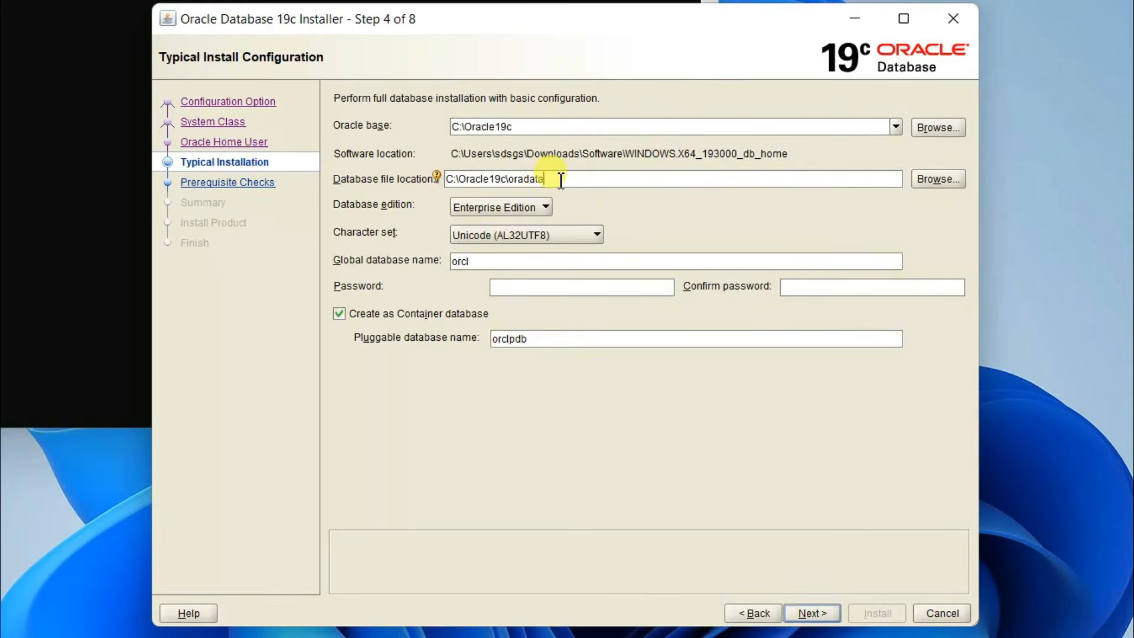
pyautogui.moveTo(529, 131); pyautogui.dragTo(444, 131)
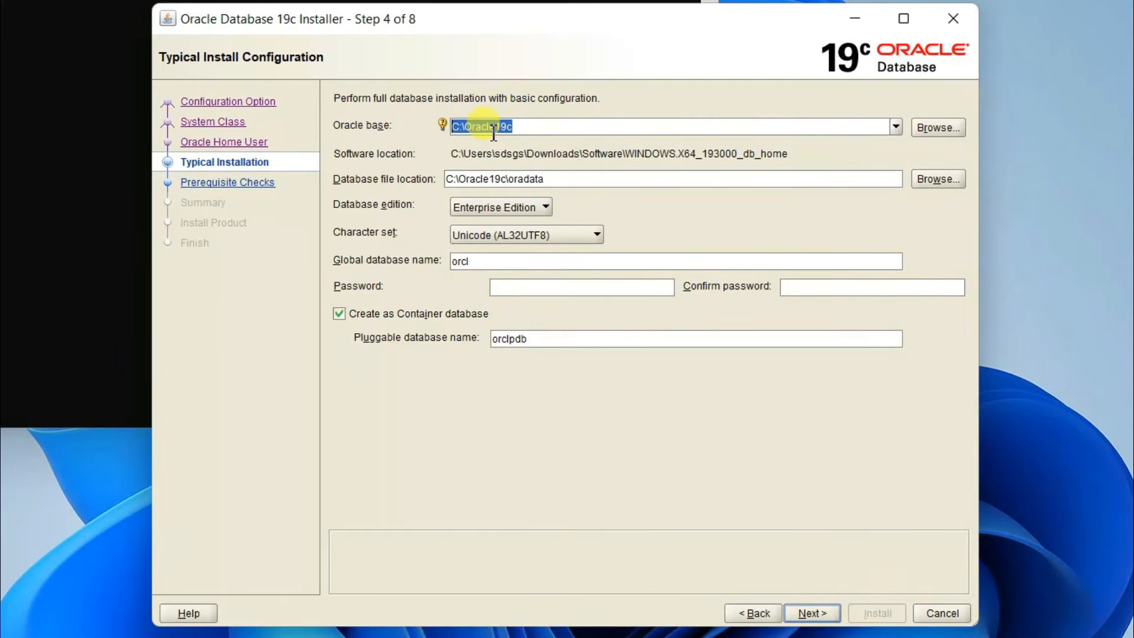
pyautogui.click(558, 126)
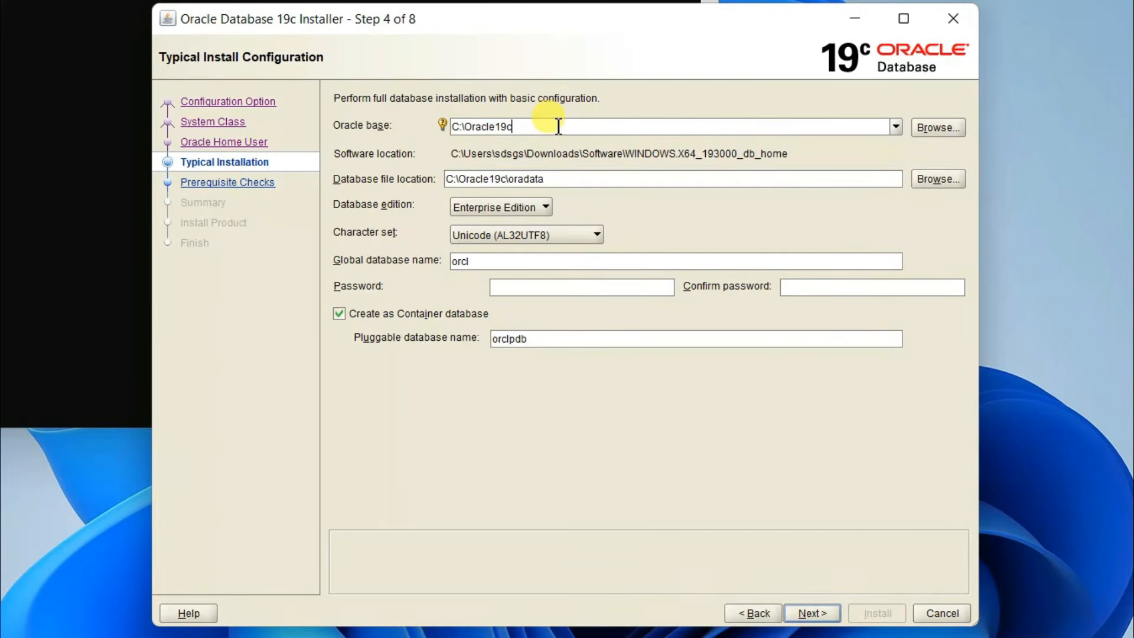
pyautogui.click(549, 183)
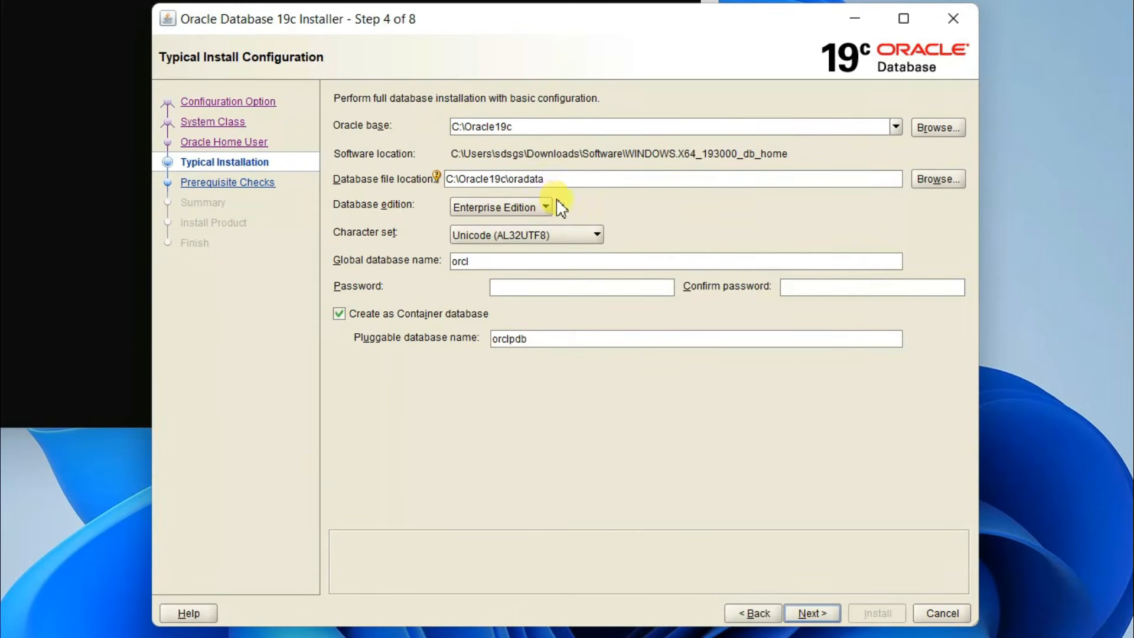
pyautogui.click(511, 291)
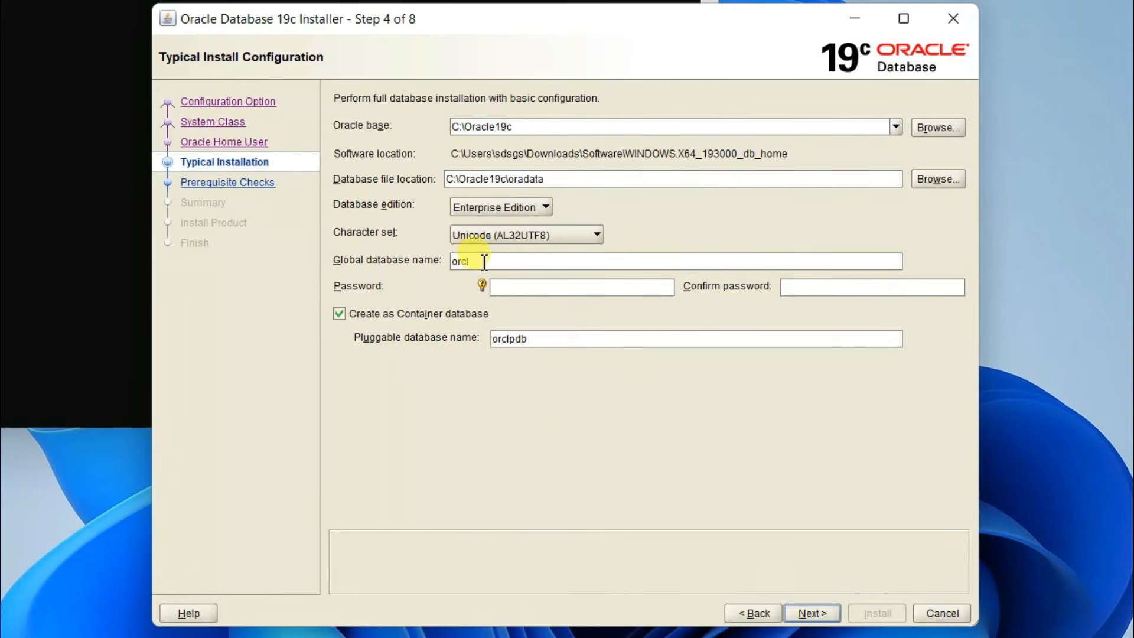
pyautogui.moveTo(501, 264); pyautogui.dragTo(456, 260)
# Step: Enter and confirm the admin password, uncheck Create as Container database, and accept the password warning
pyautogui.click(520, 288)
pyautogui.write('•••••')
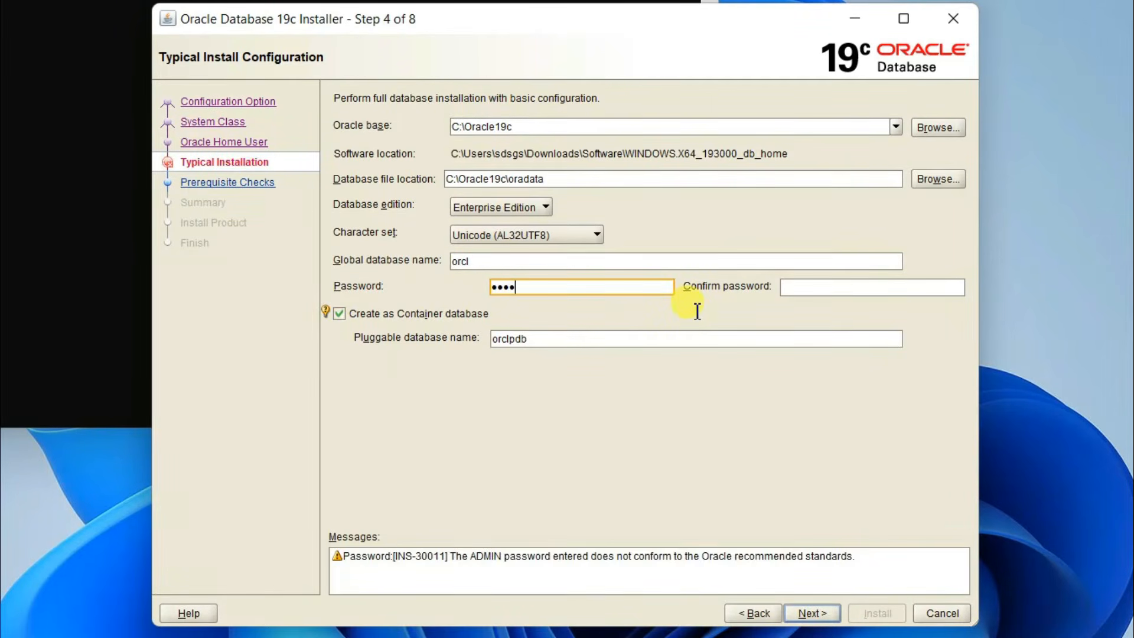
pyautogui.write('•')
pyautogui.click(903, 295)
pyautogui.write('••••')
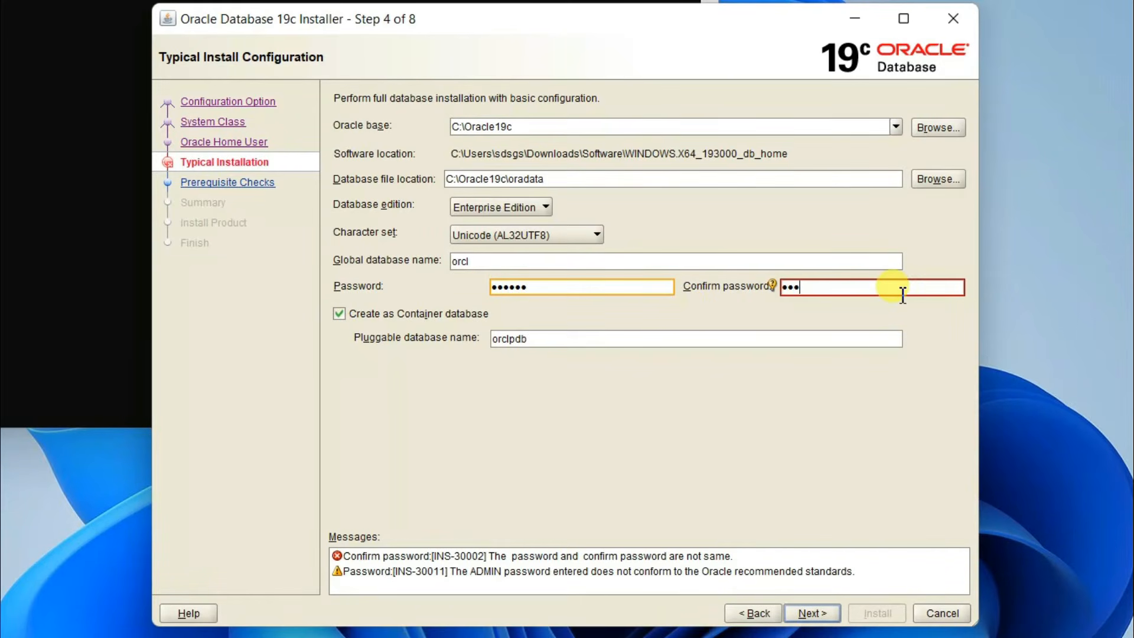
pyautogui.write('••')
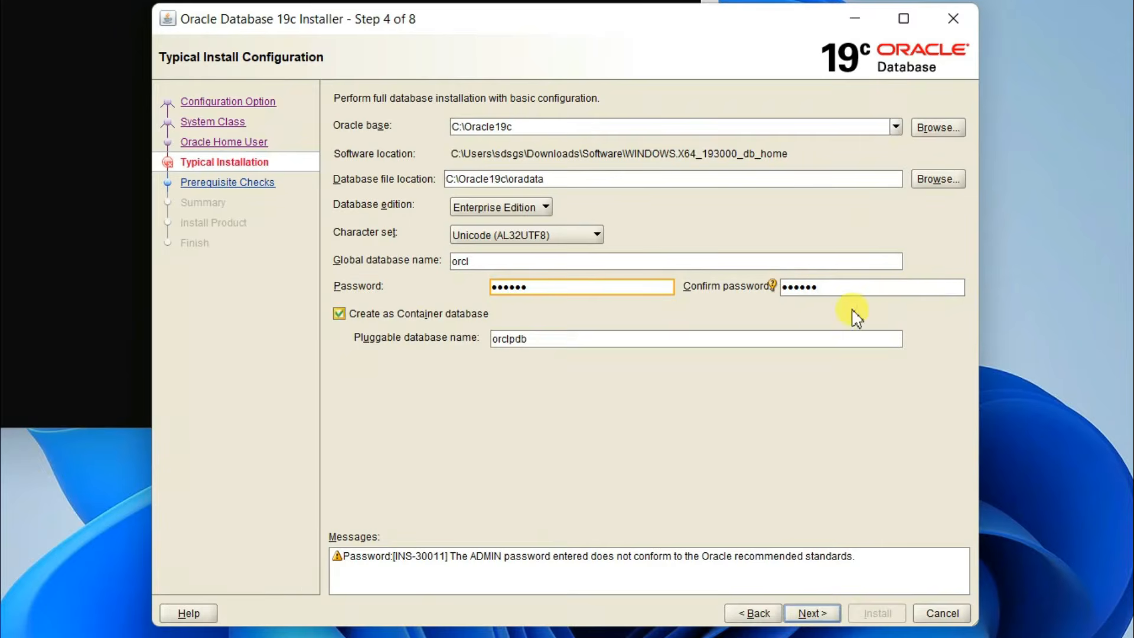
pyautogui.click(485, 313)
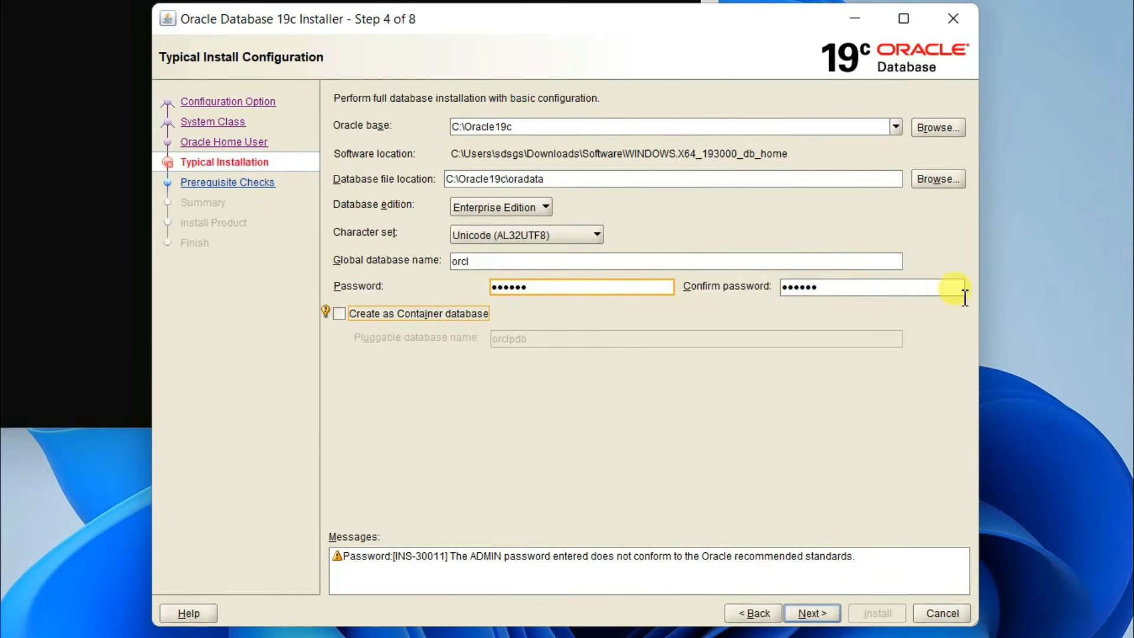
pyautogui.click(815, 617)
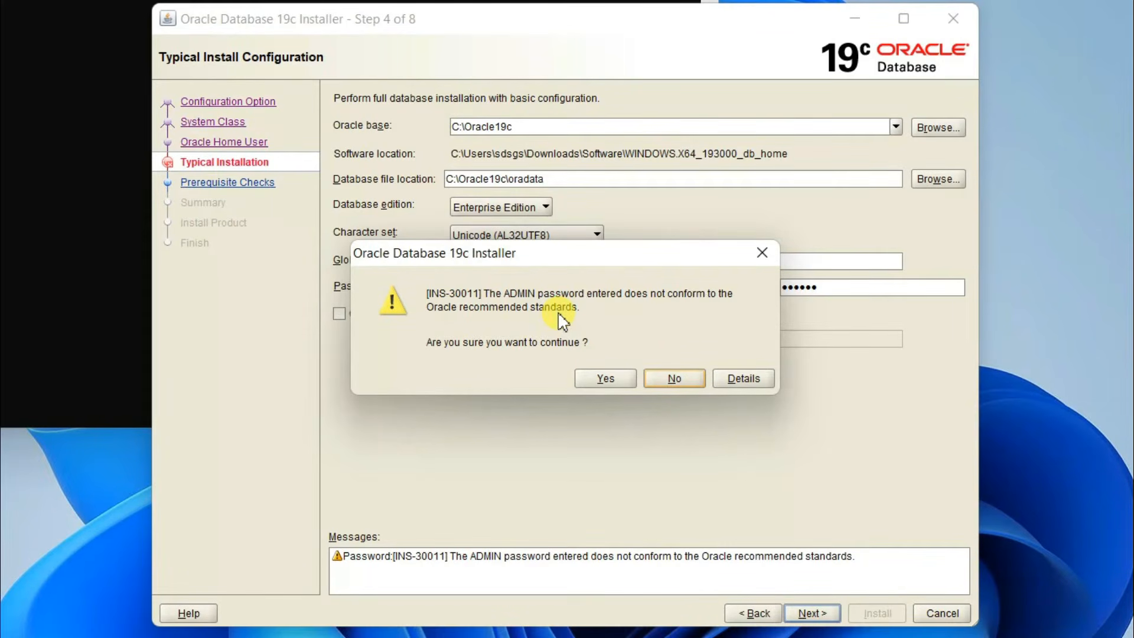
pyautogui.click(617, 380)
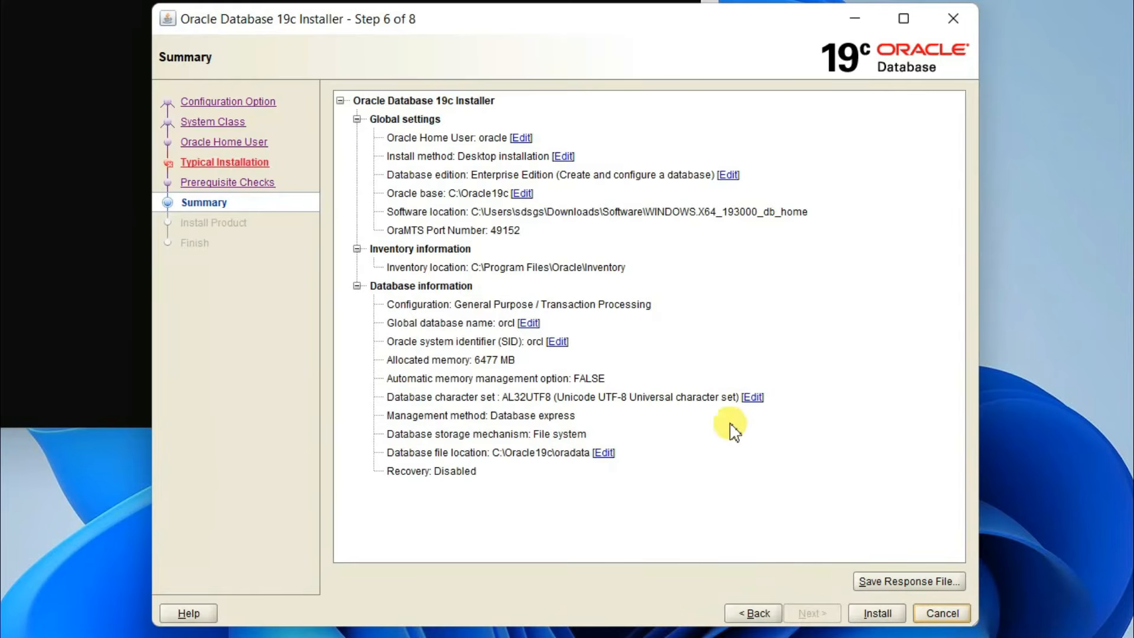
# Step: Start the installation from the Summary page showing SID orcl and 6477 MB memory
pyautogui.click(879, 613)
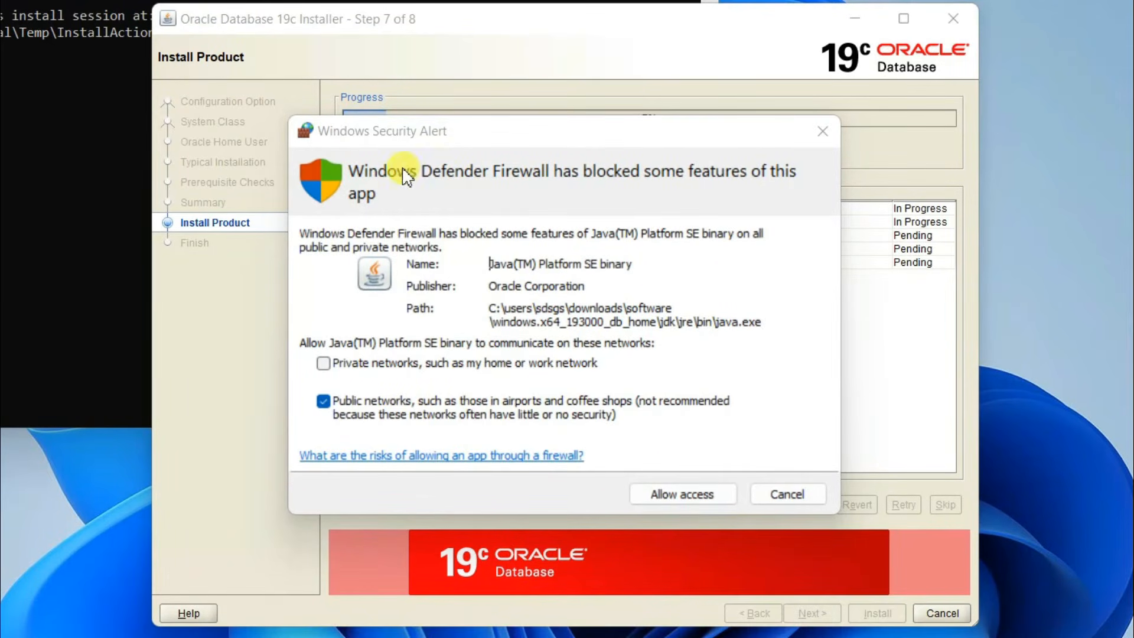
# Step: Allow Java access through Windows Defender Firewall so the installation continues
pyautogui.click(692, 493)
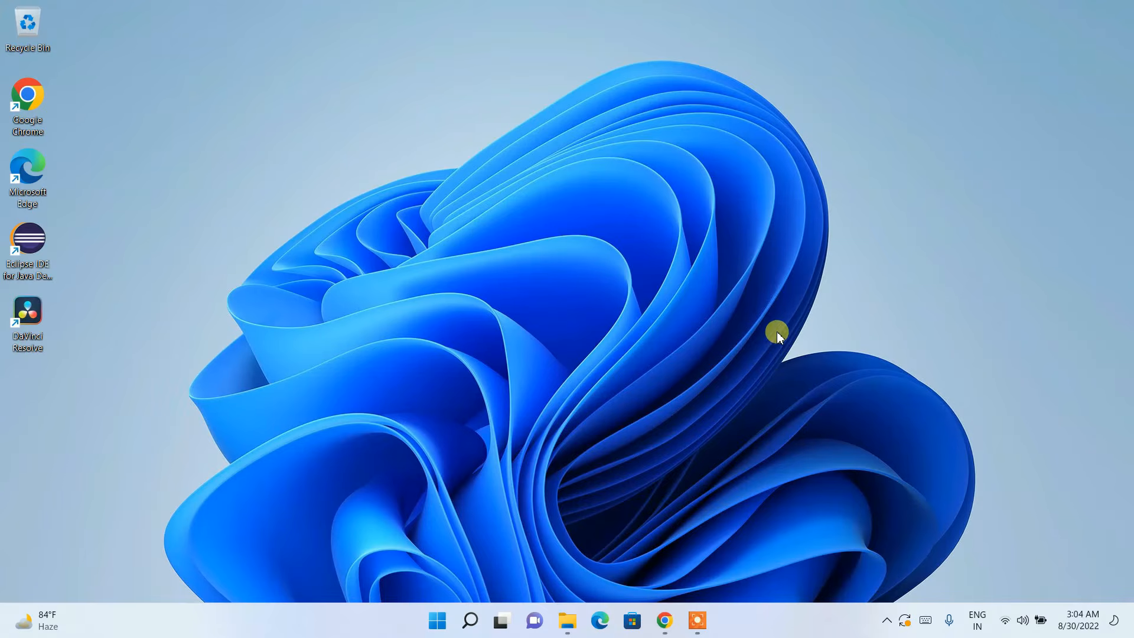
# Step: Search Windows for 'sql plus' and launch the SQL Plus console
pyautogui.click(470, 619)
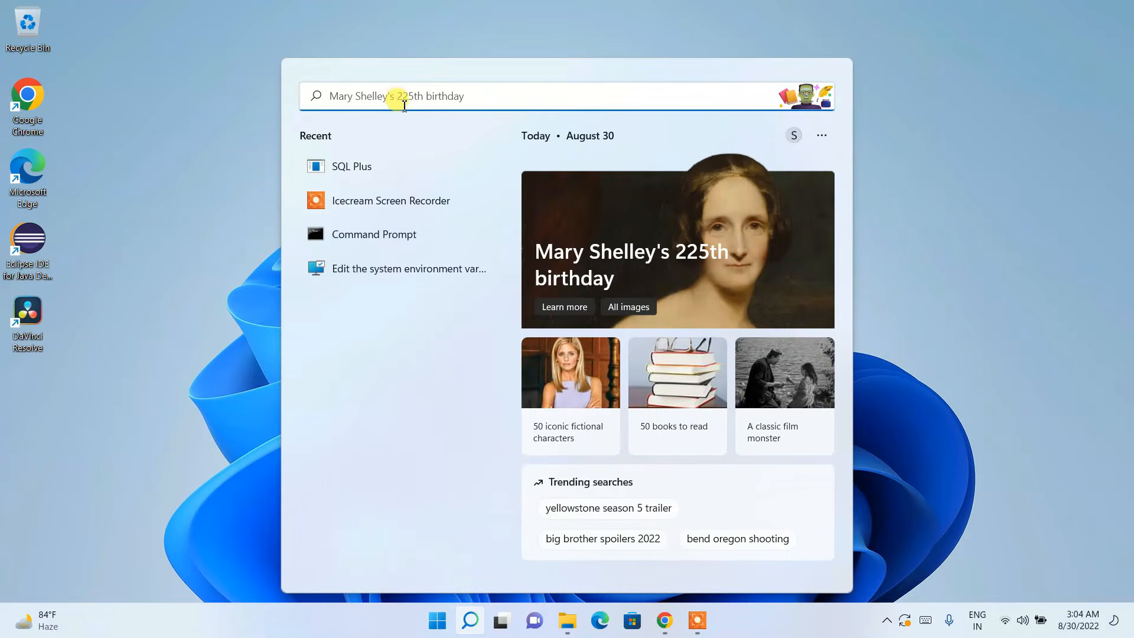
pyautogui.write('sql ')
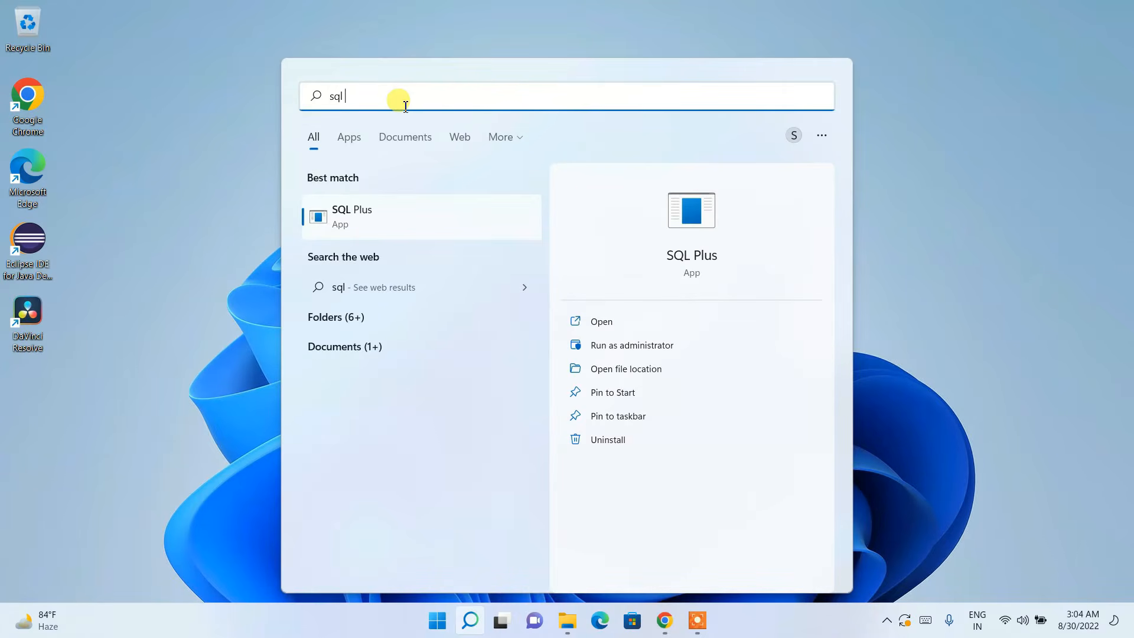
pyautogui.write('plus')
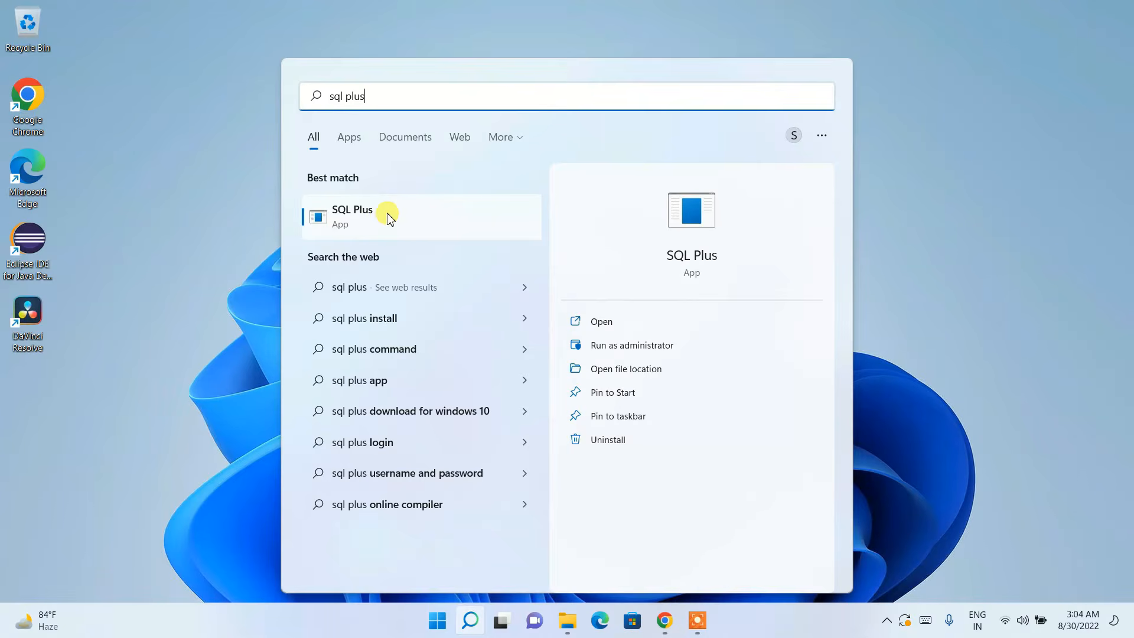
pyautogui.click(367, 217)
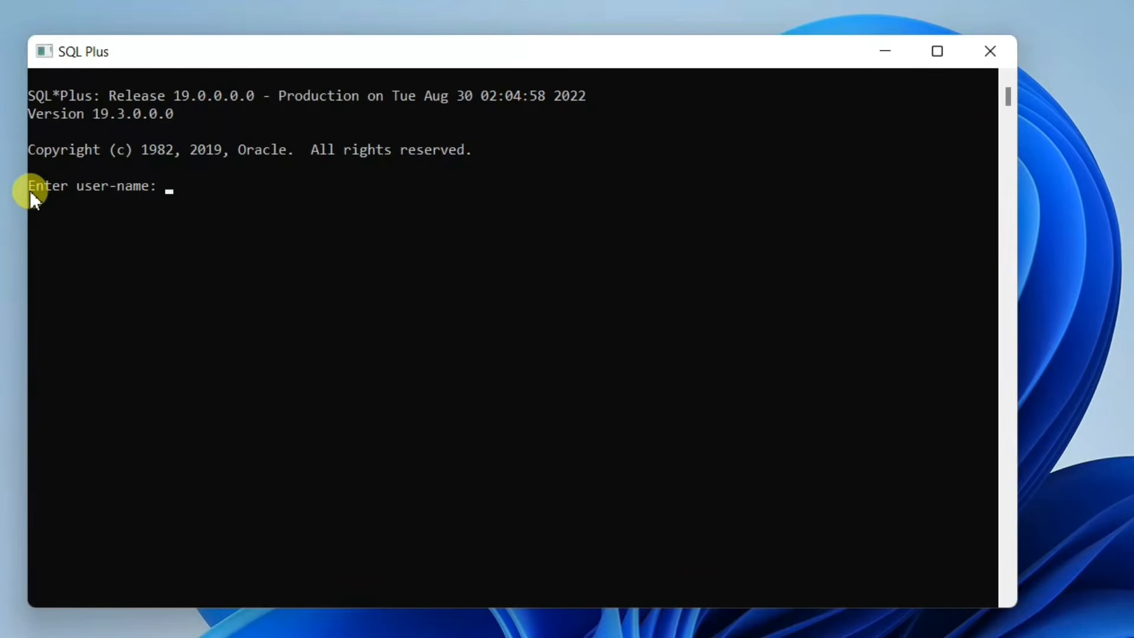
# Step: Log in to SQL*Plus as 'sys as sysdba' with the sys password
pyautogui.moveTo(29, 188); pyautogui.dragTo(157, 187)
pyautogui.click(140, 221)
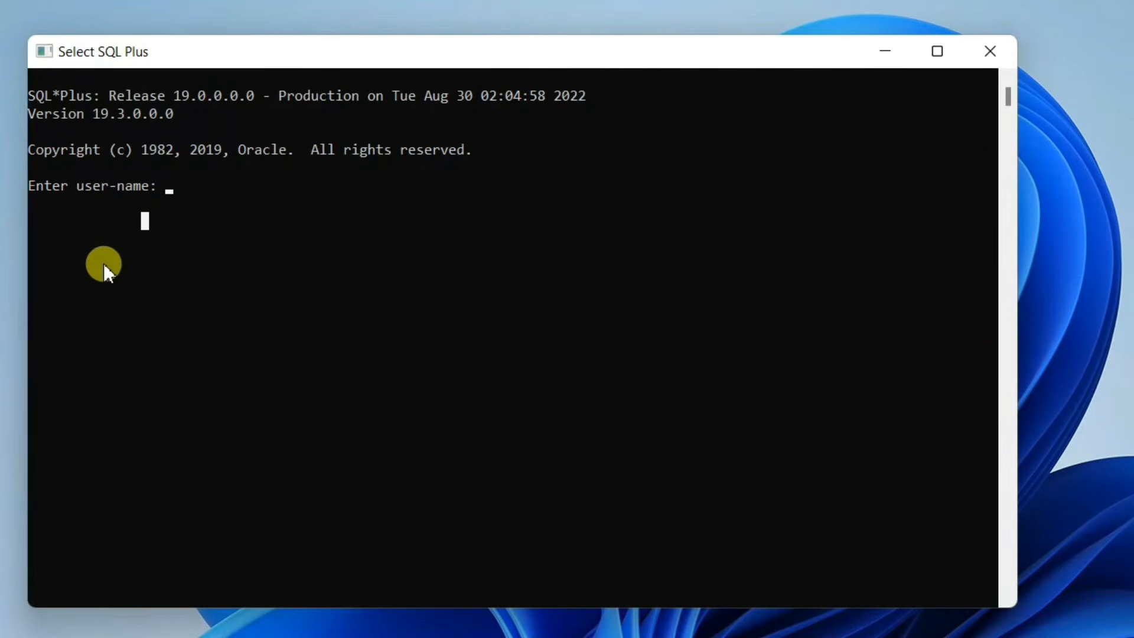
pyautogui.write('sys a')
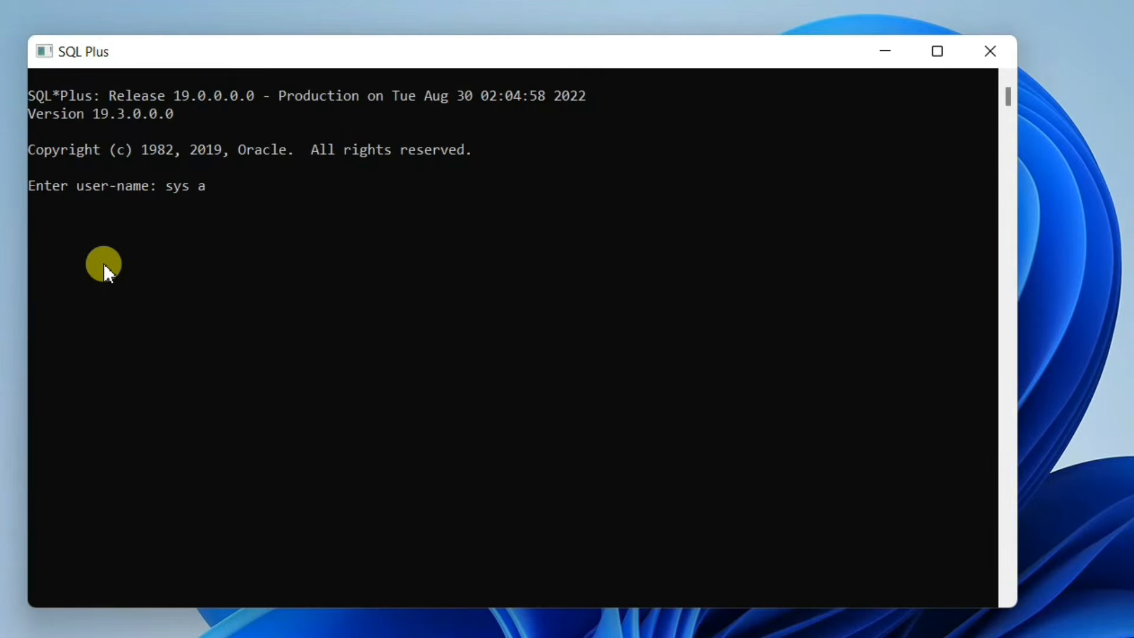
pyautogui.write('s sysdba')
pyautogui.press('Return')
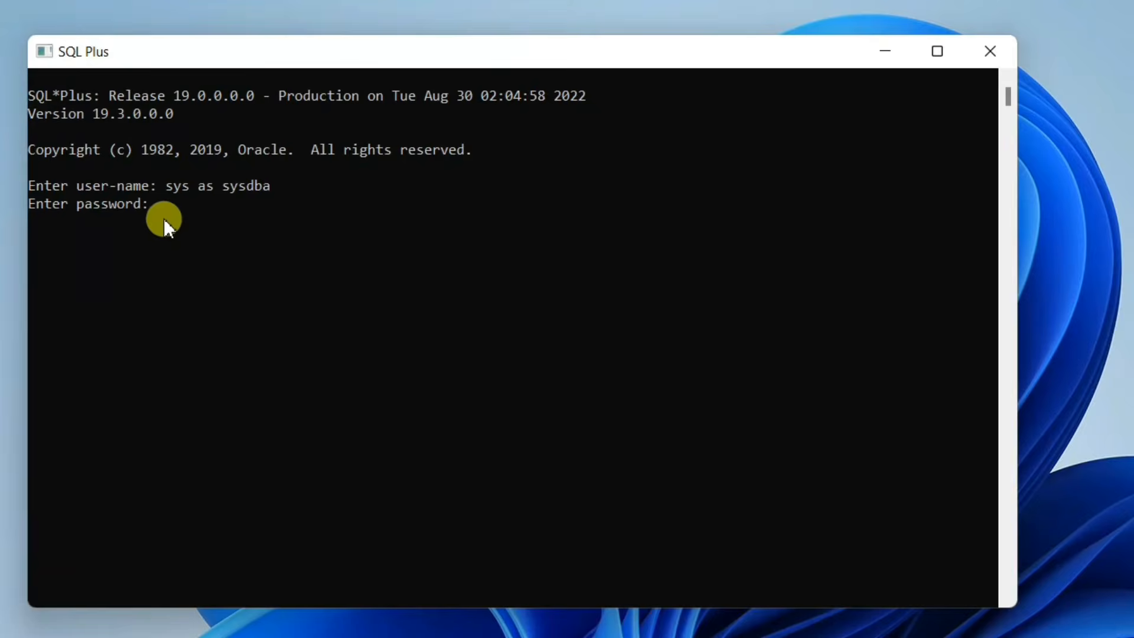
pyautogui.press('Return')
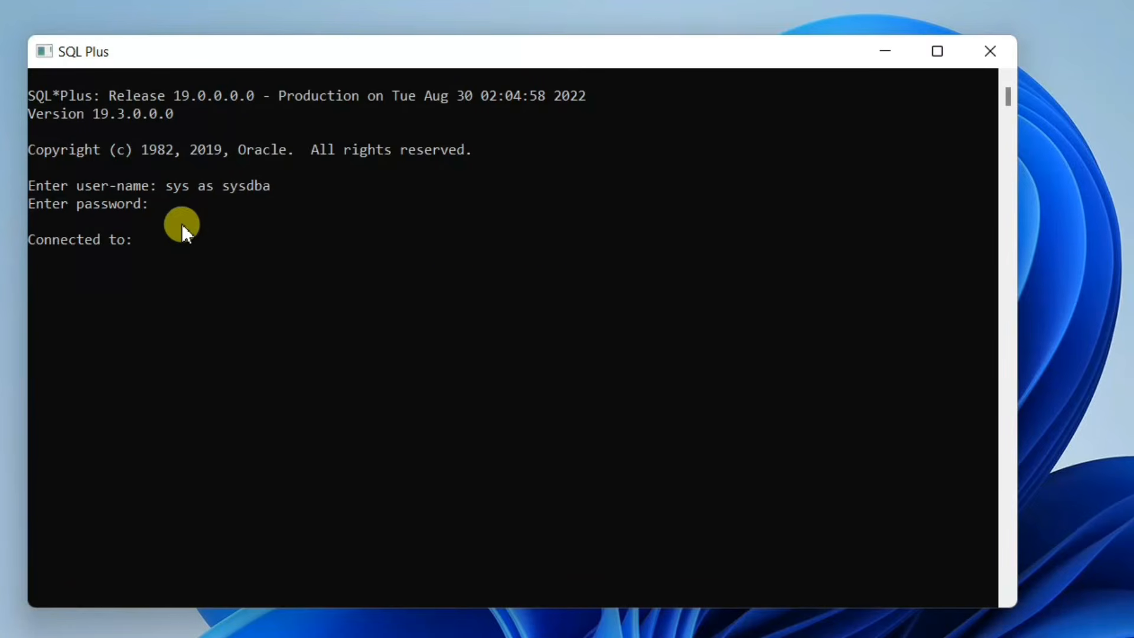
# Step: Select and copy the database version number 19.3.0.0.0 from the connection banner
pyautogui.moveTo(33, 237); pyautogui.dragTo(227, 275)
pyautogui.click(207, 291)
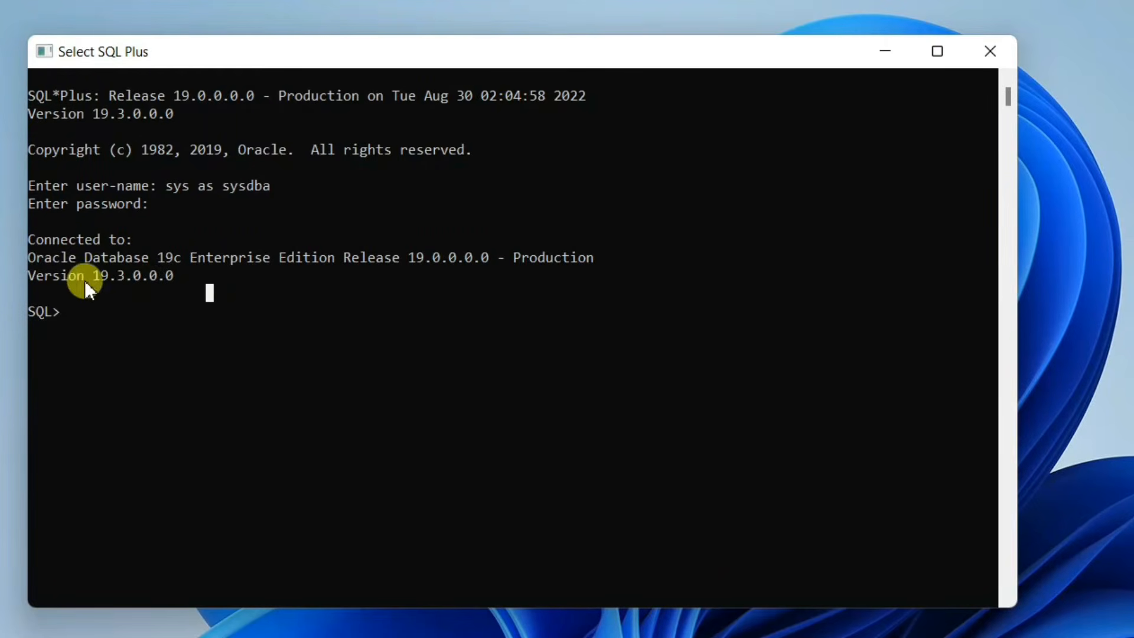
pyautogui.moveTo(91, 275); pyautogui.dragTo(173, 280)
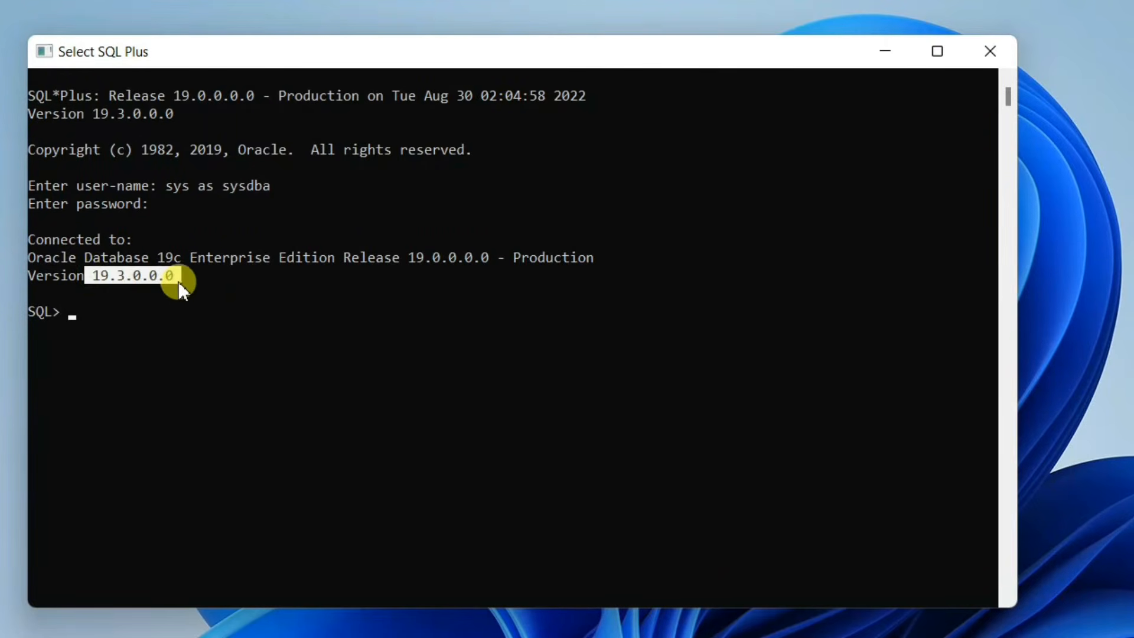
pyautogui.rightClick(229, 294)
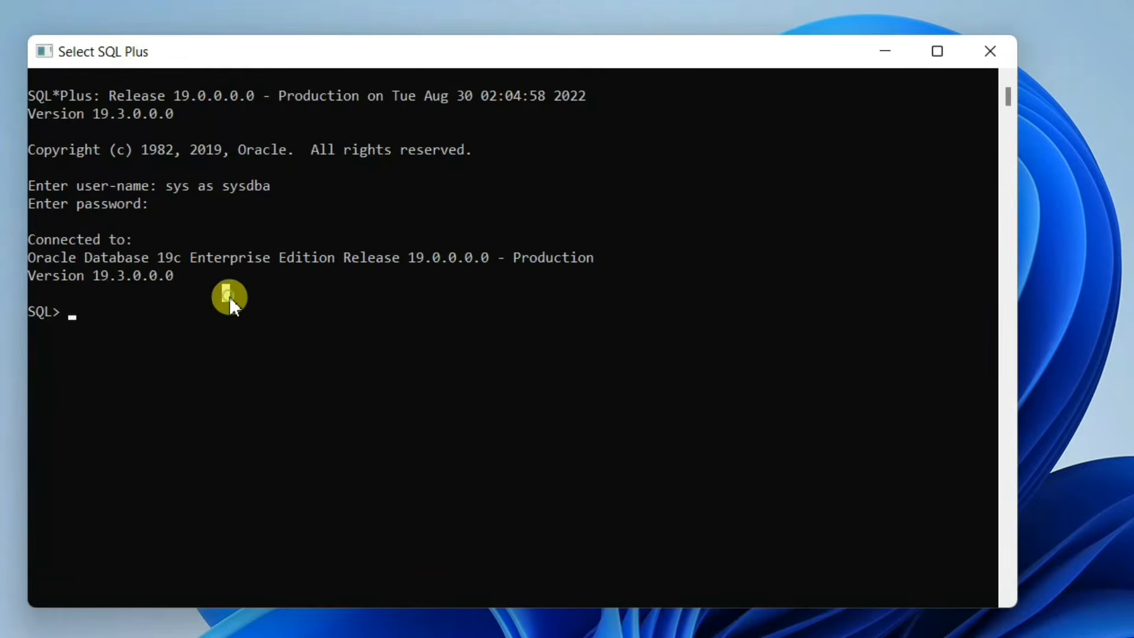
pyautogui.moveTo(150, 329); pyautogui.dragTo(154, 346)
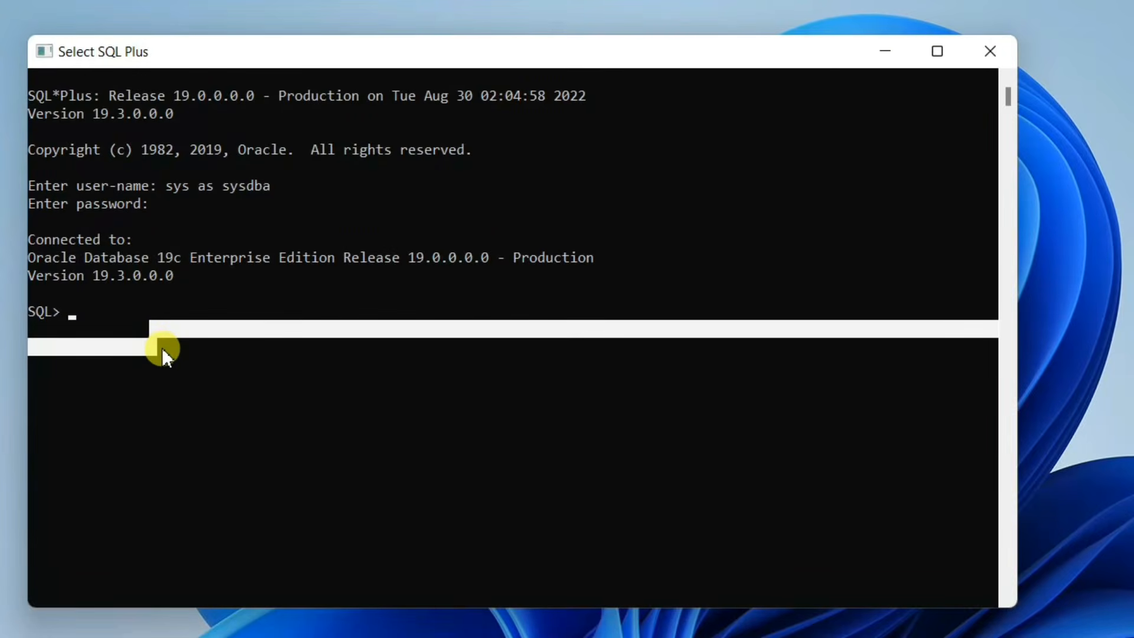
# Step: Run 'select * from tab;' and highlight the '8257 rows selected.' result line
pyautogui.write('select ')
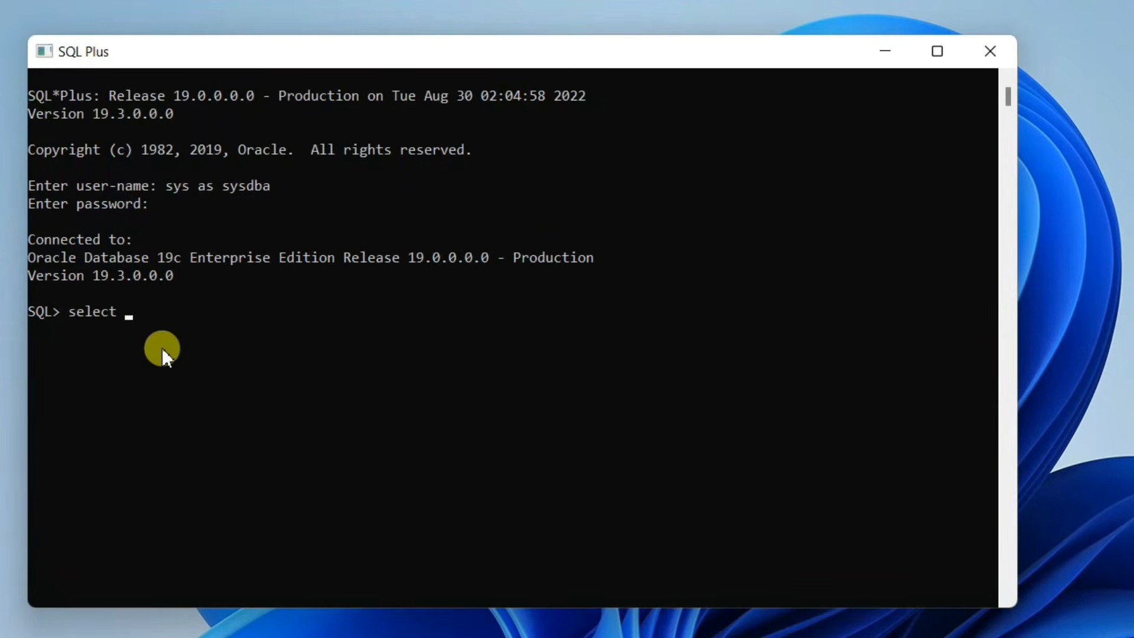
pyautogui.write('* from tab;')
pyautogui.press('Return')
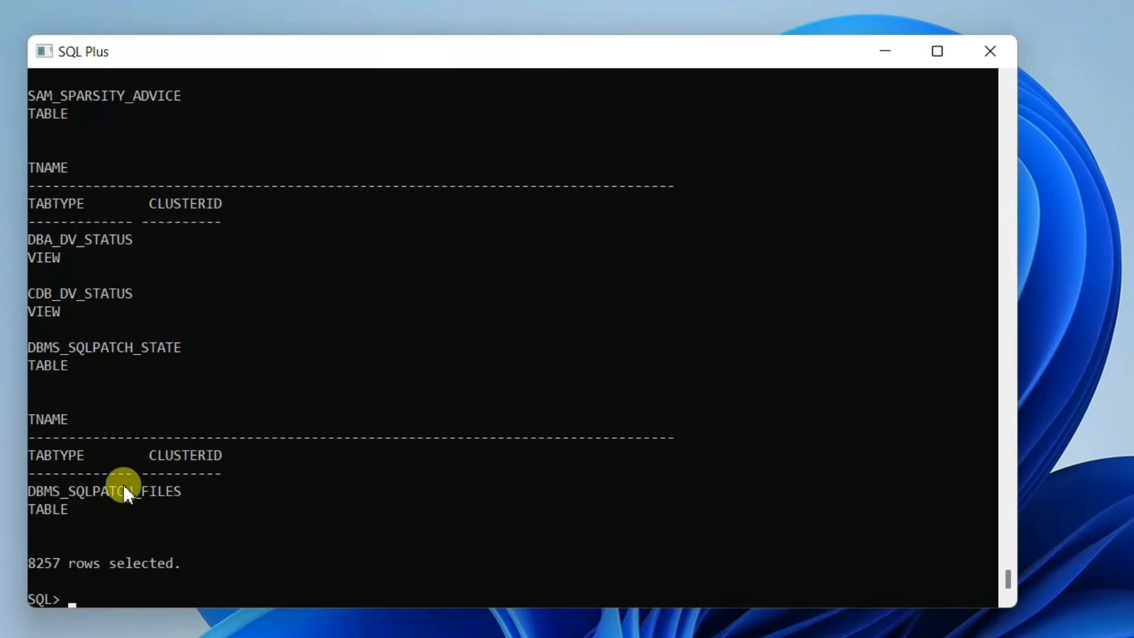
pyautogui.moveTo(31, 572); pyautogui.dragTo(177, 579)
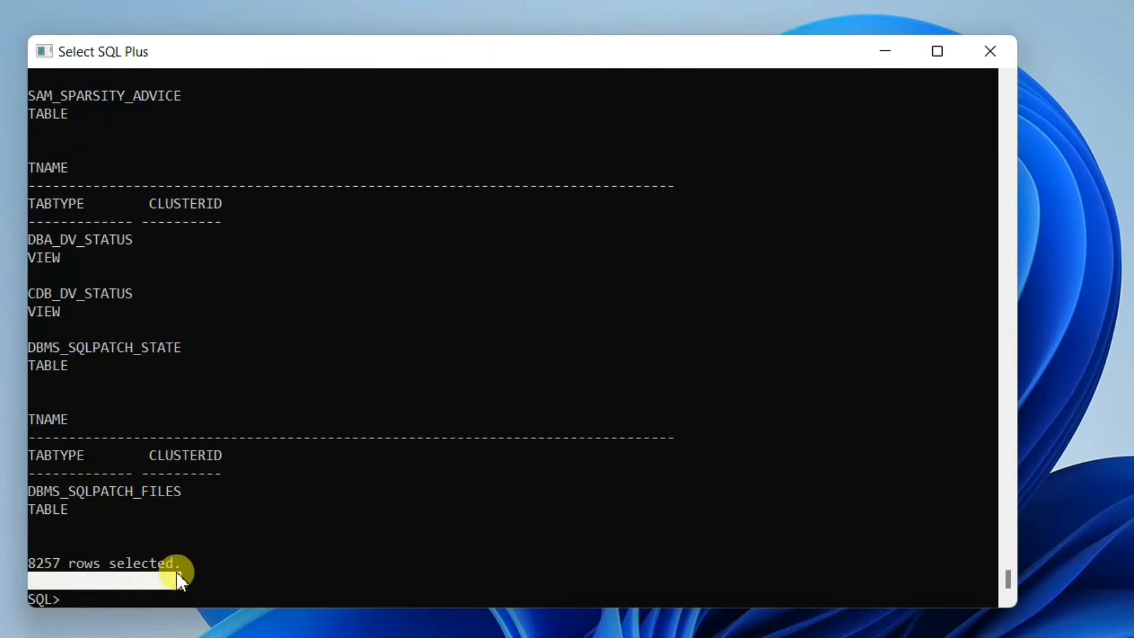
pyautogui.click(236, 561)
pyautogui.moveTo(29, 562); pyautogui.dragTo(51, 564)
pyautogui.moveTo(153, 569); pyautogui.dragTo(219, 566)
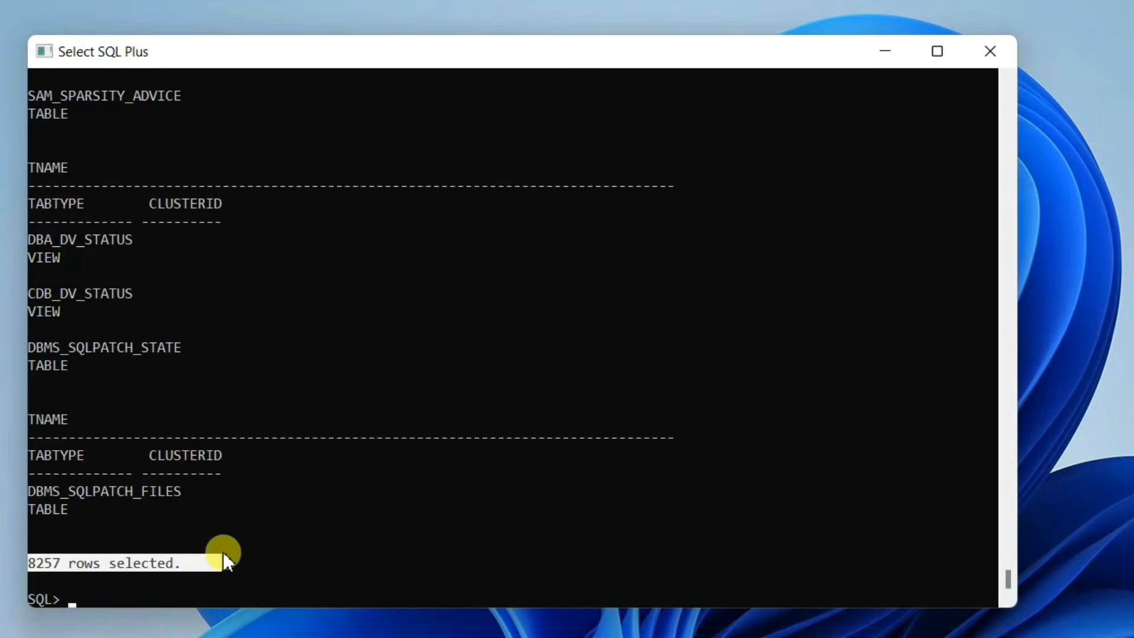
pyautogui.click(307, 563)
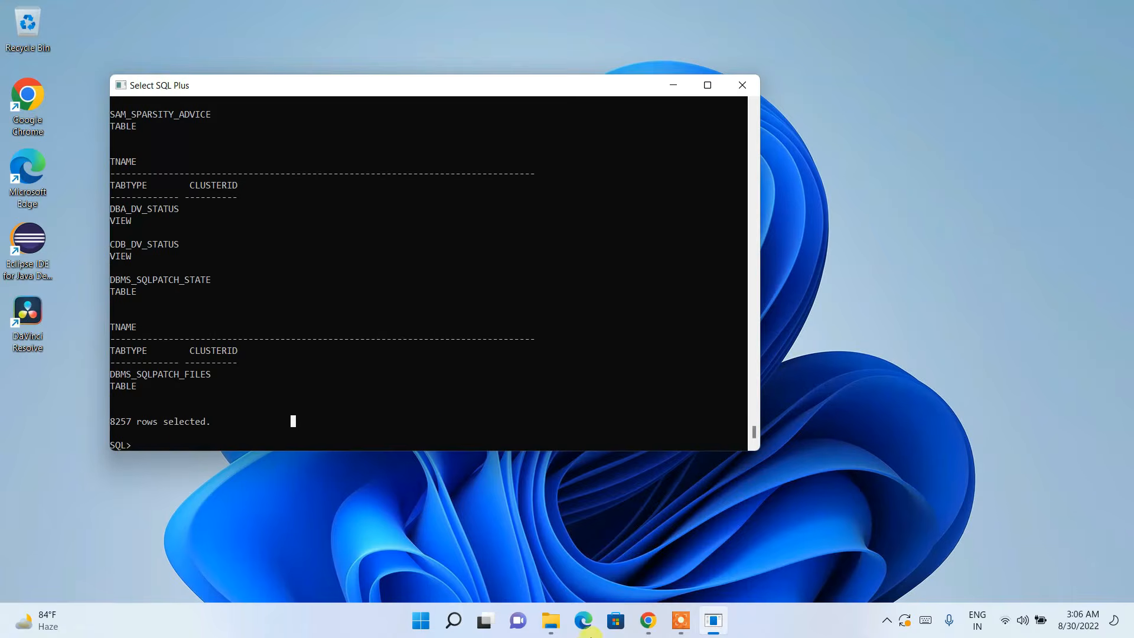
# Step: Browse to Software > sqldeveloper-22.2.0.173.2018-x64 > sqldeveloper and launch sqldeveloper.exe
pyautogui.click(550, 620)
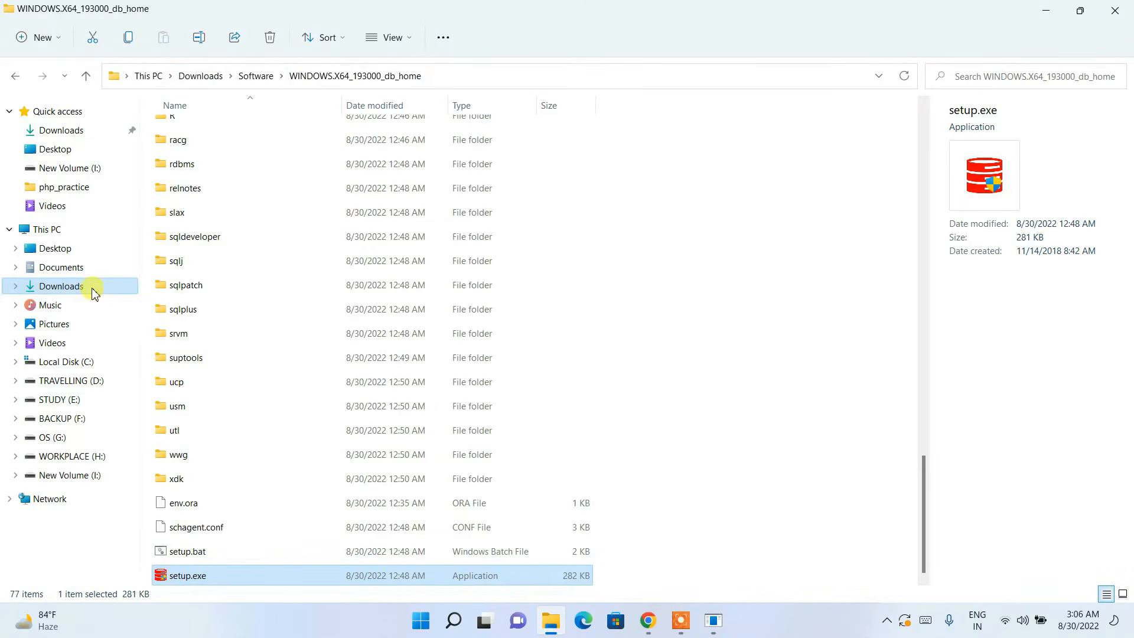
pyautogui.click(254, 76)
pyautogui.click(288, 310)
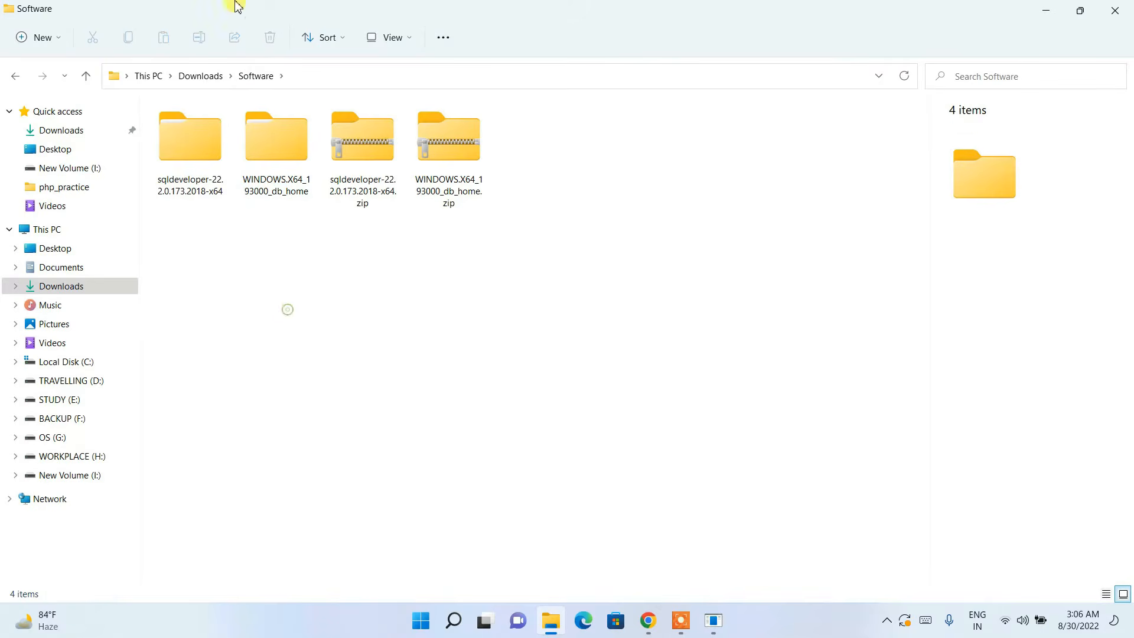
pyautogui.click(198, 168)
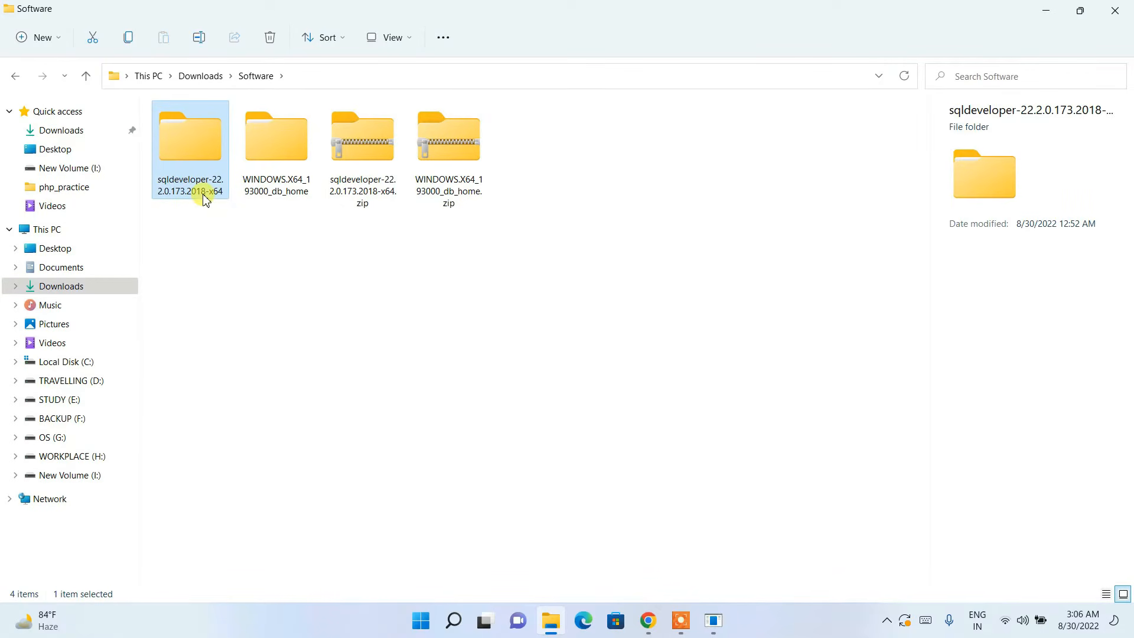
pyautogui.doubleClick(196, 143)
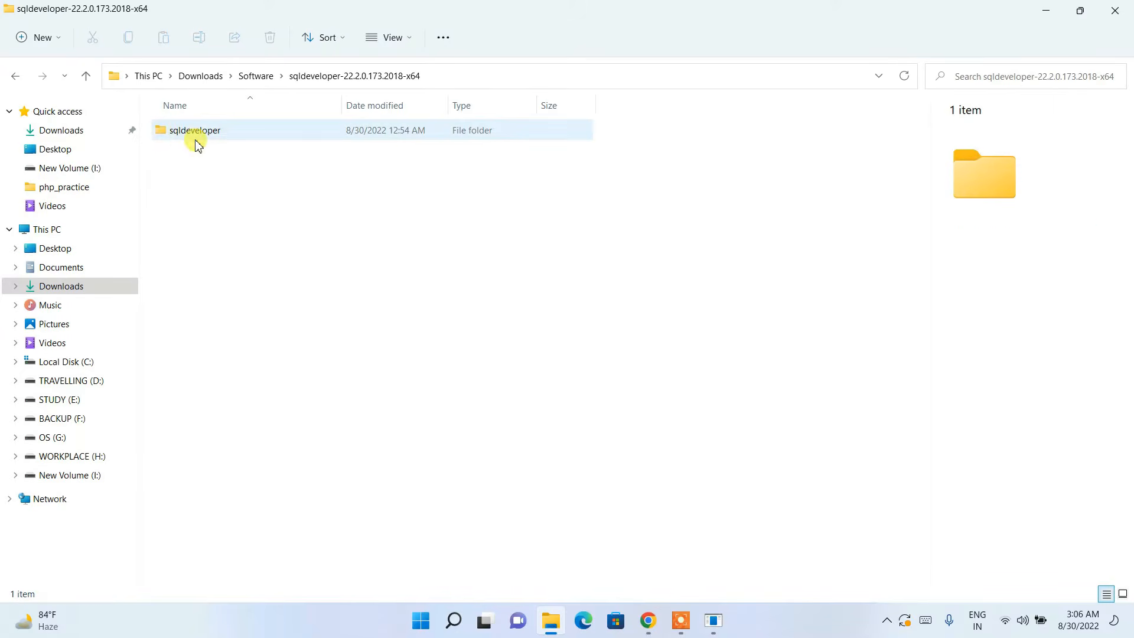
pyautogui.doubleClick(189, 137)
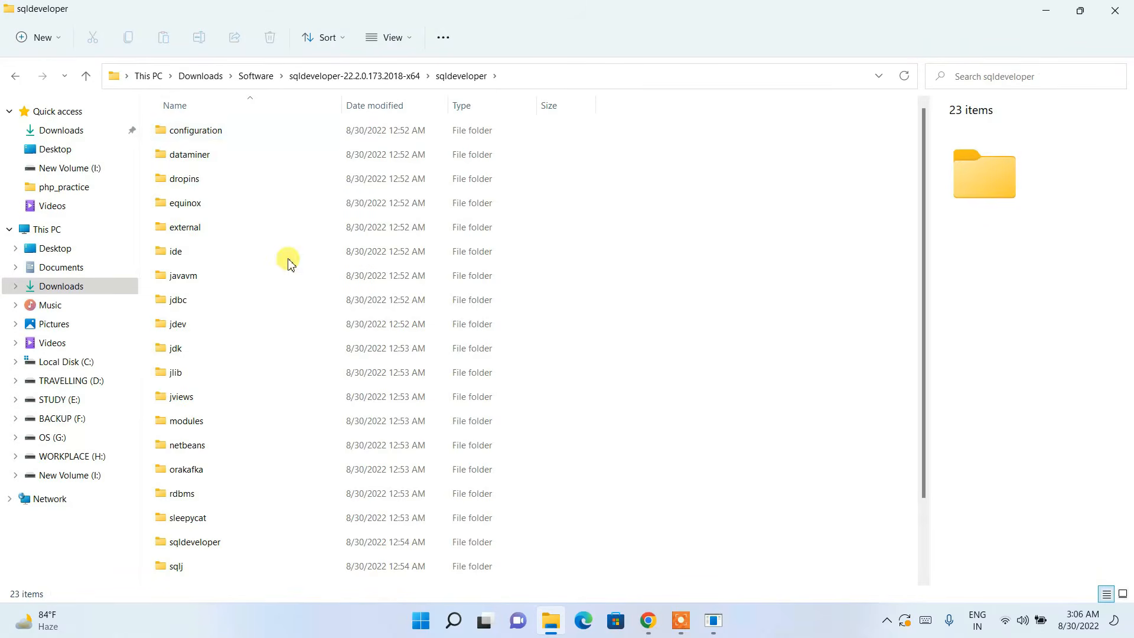
pyautogui.scroll(-3, 317, 322)
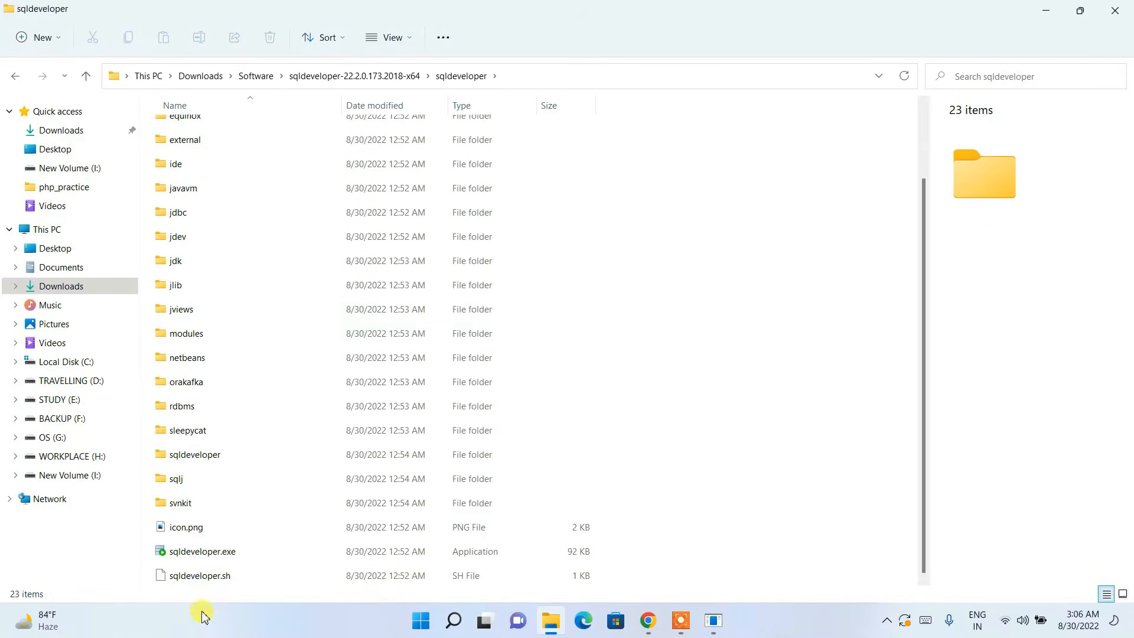
pyautogui.click(204, 549)
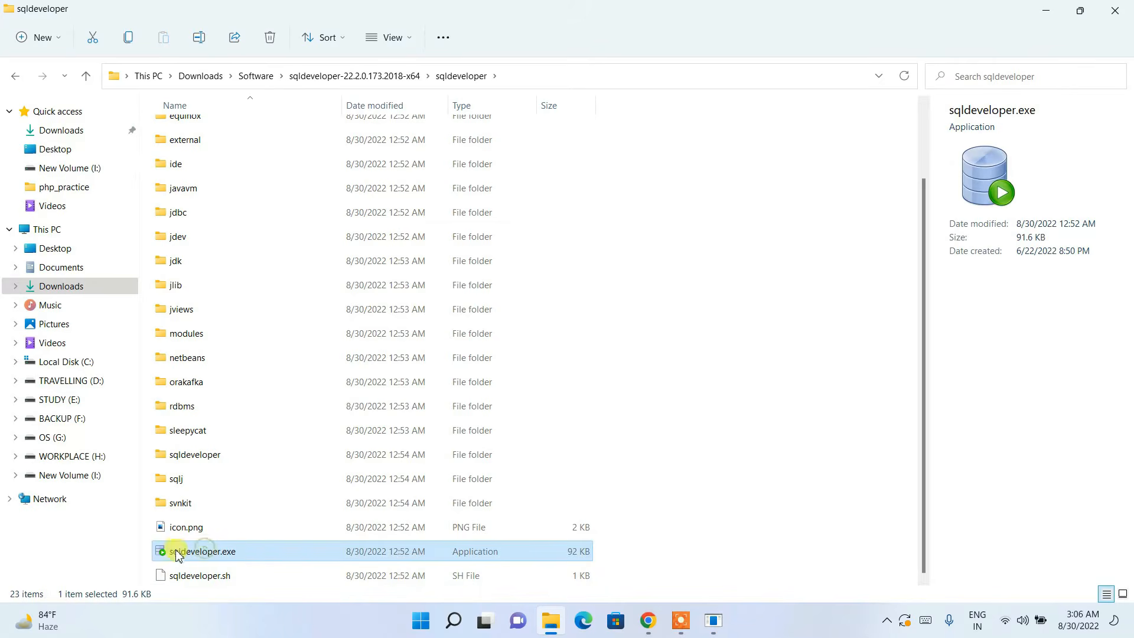
pyautogui.doubleClick(249, 551)
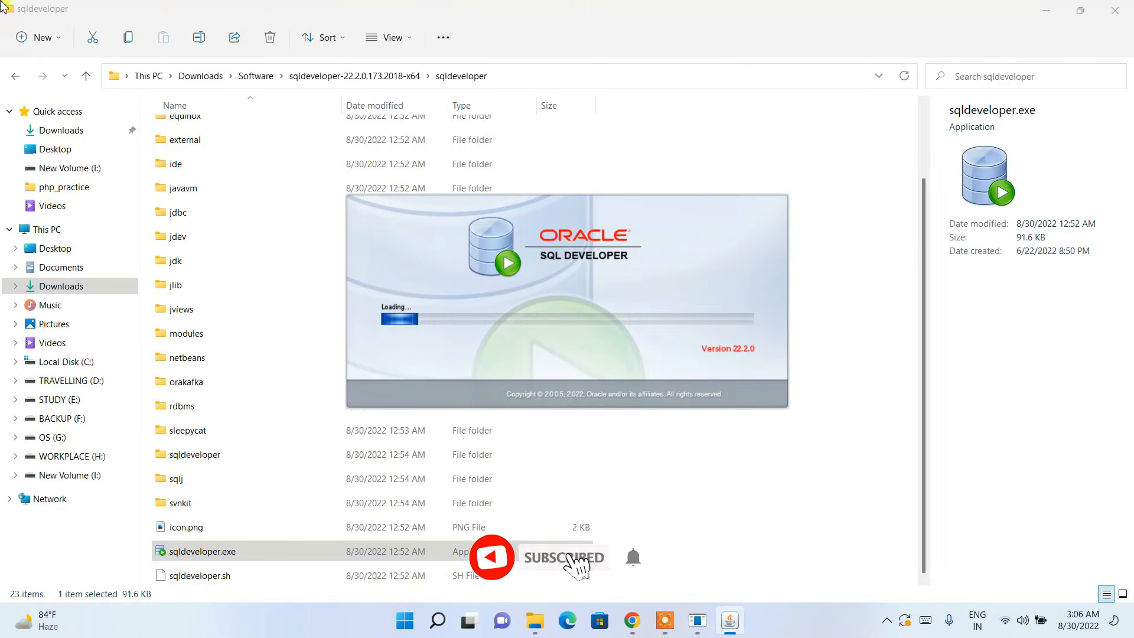
# Step: Go back to the Software folder and cut the sqldeveloper-22.2.0.173.2018-x64 folder
pyautogui.click(18, 81)
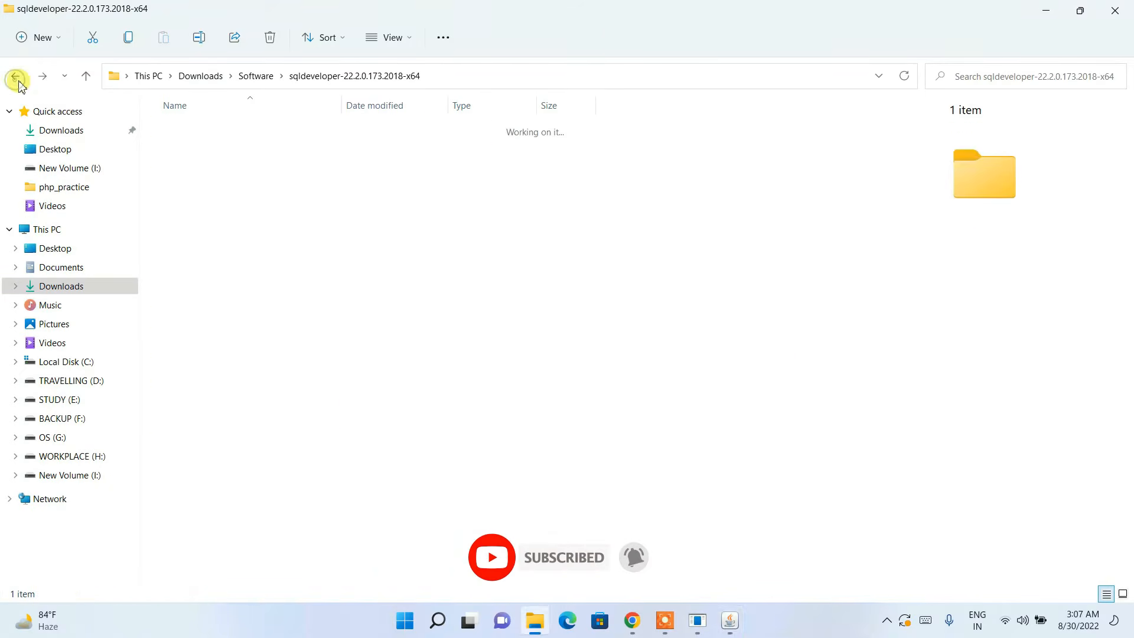
pyautogui.click(15, 77)
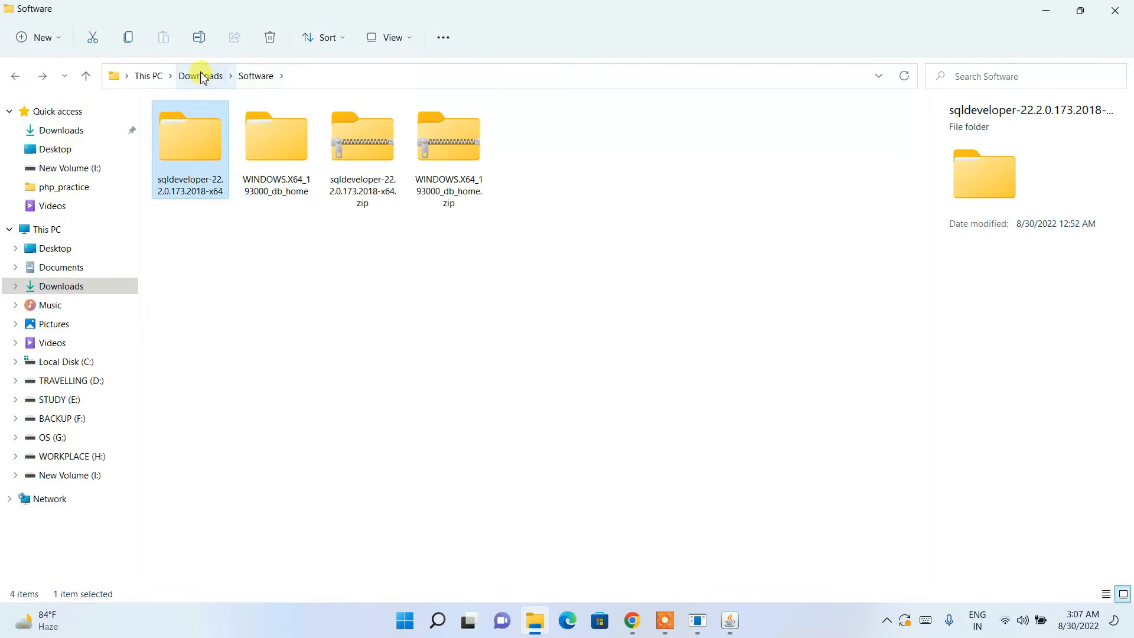
pyautogui.rightClick(201, 142)
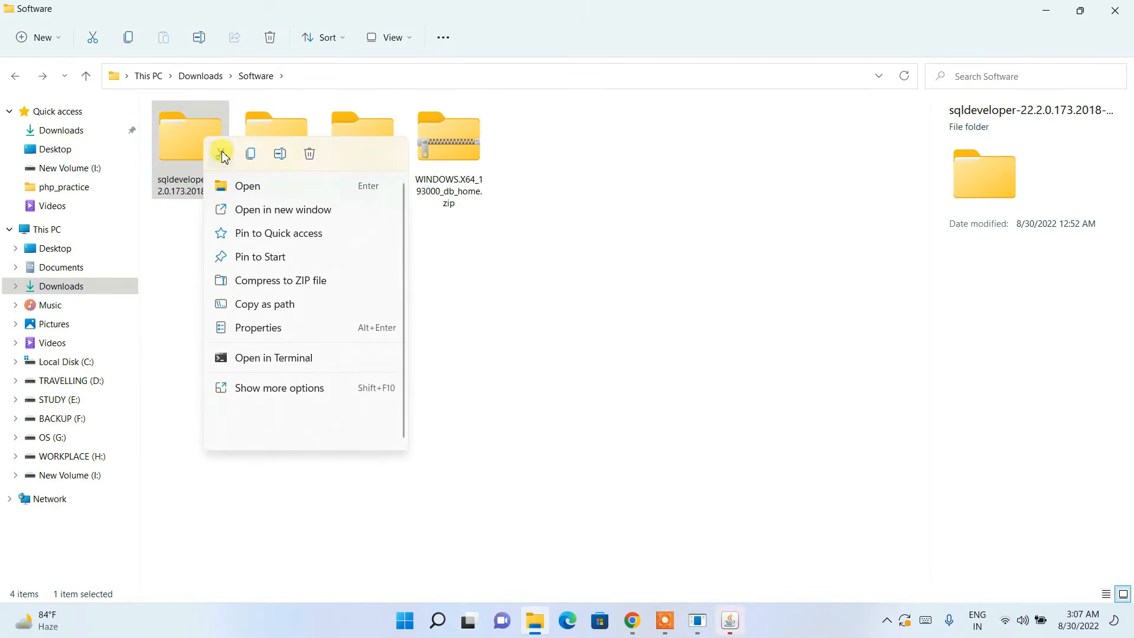
pyautogui.click(223, 156)
# Step: Browse Local Disk (C:) without pasting, then minimise File Explorer
pyautogui.click(66, 363)
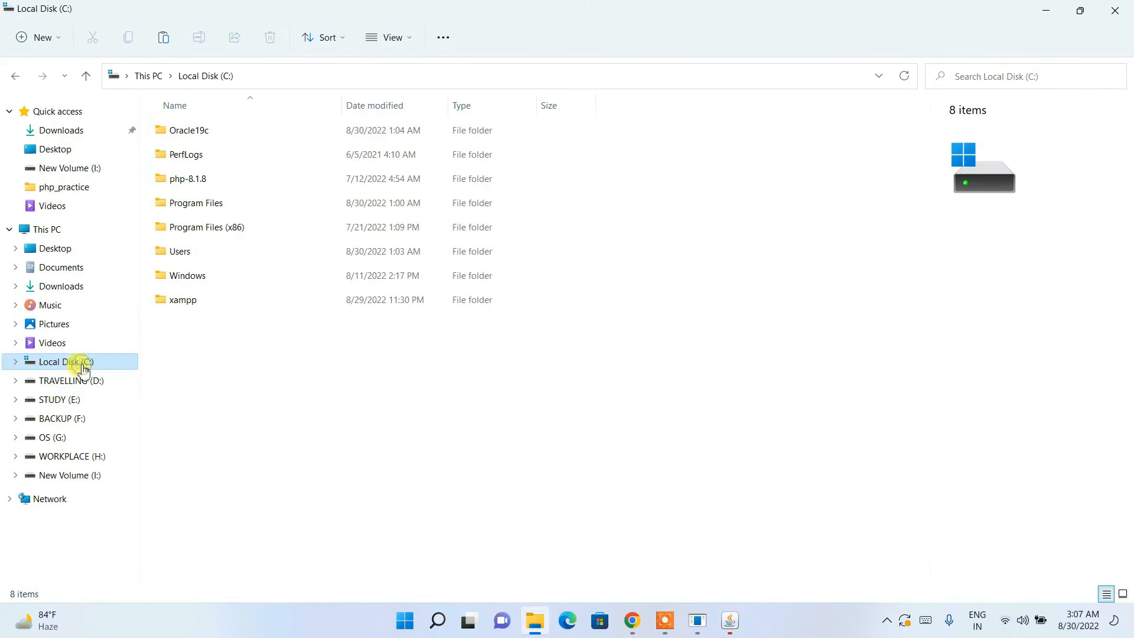
pyautogui.rightClick(293, 385)
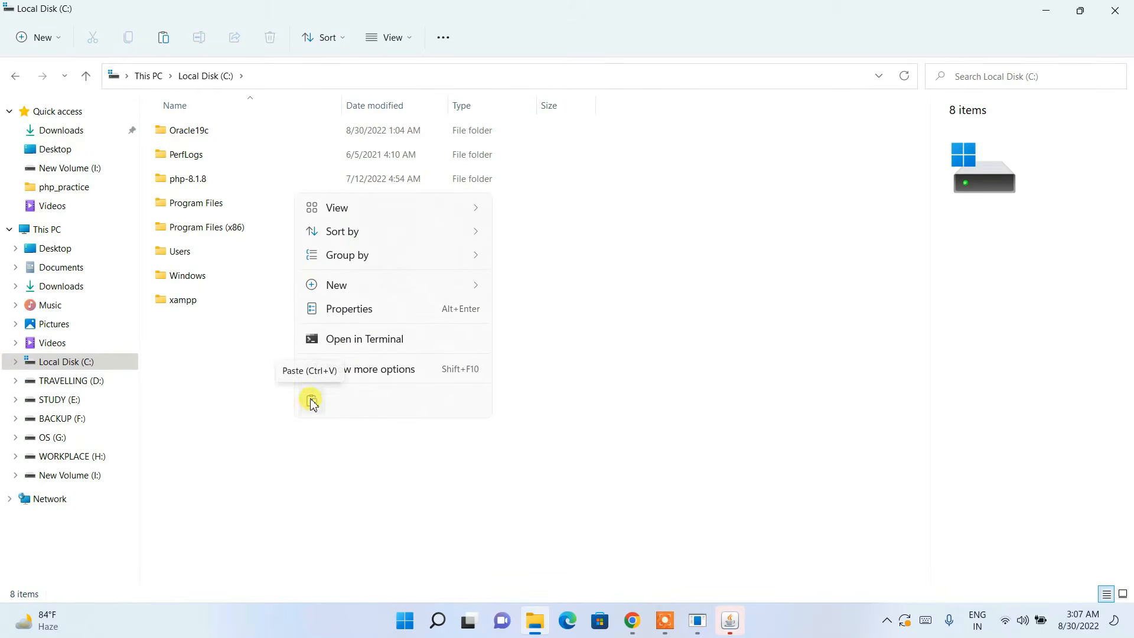
pyautogui.click(234, 399)
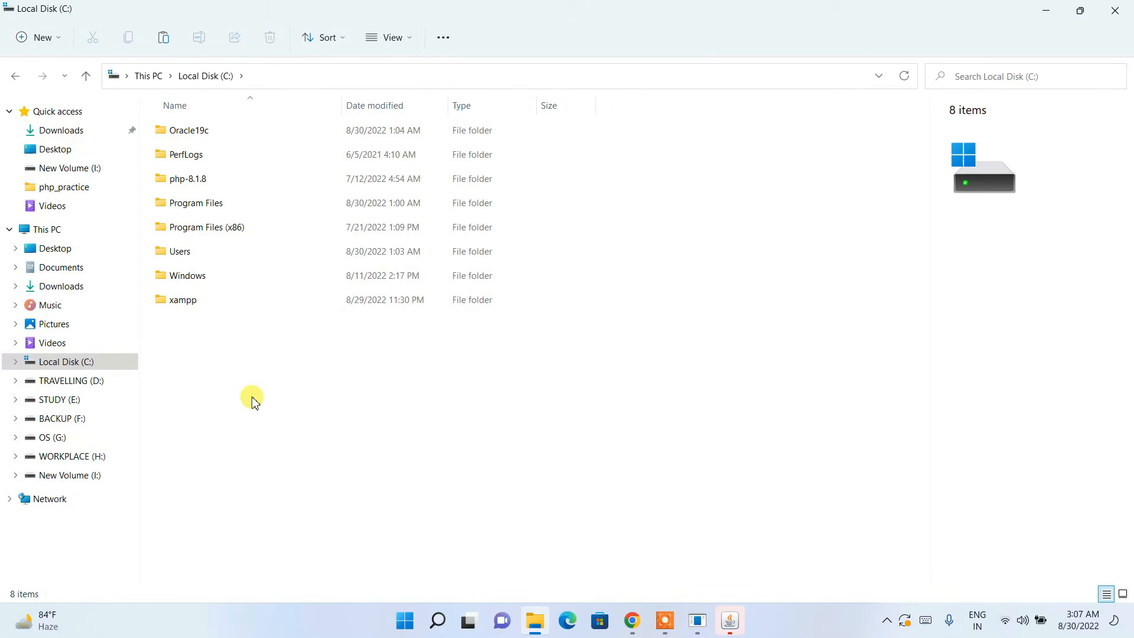
pyautogui.click(192, 131)
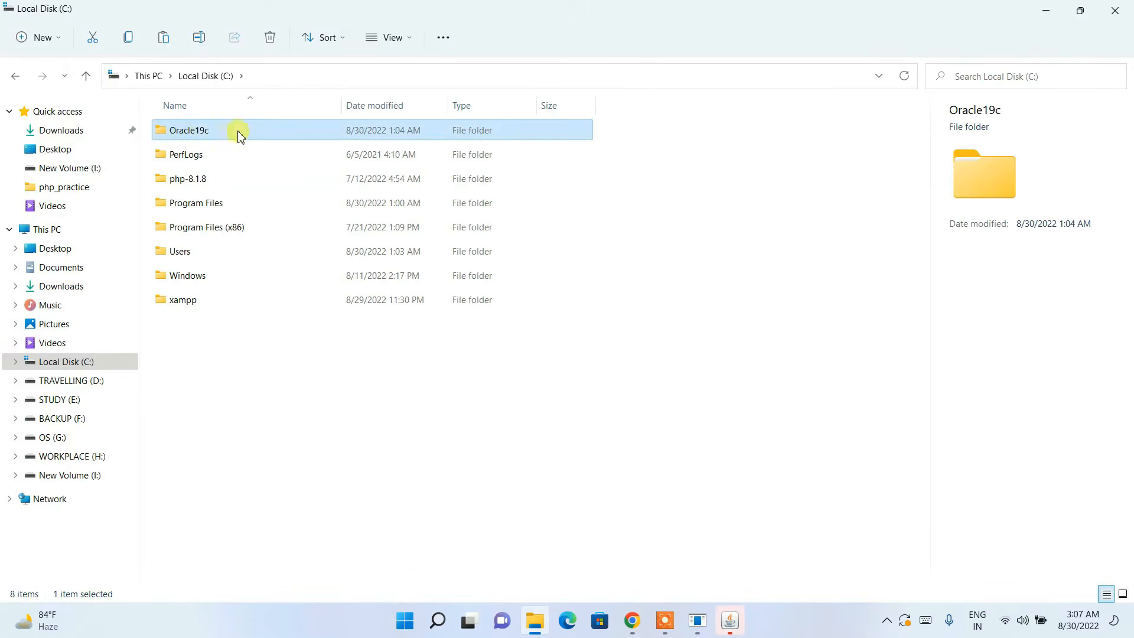
pyautogui.click(198, 443)
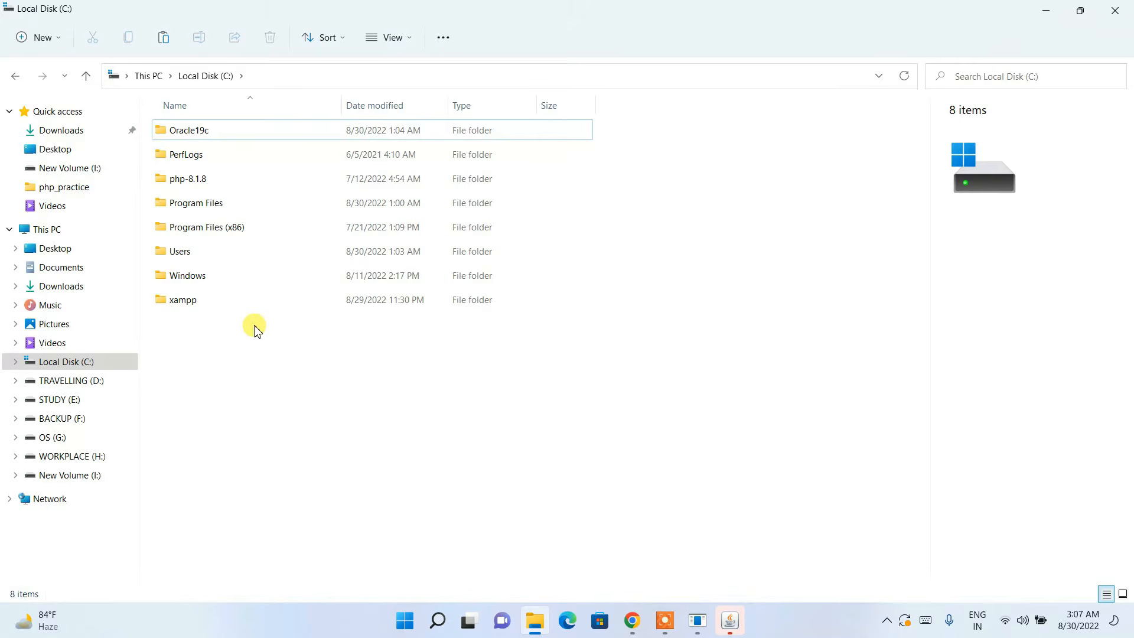
pyautogui.click(1054, 17)
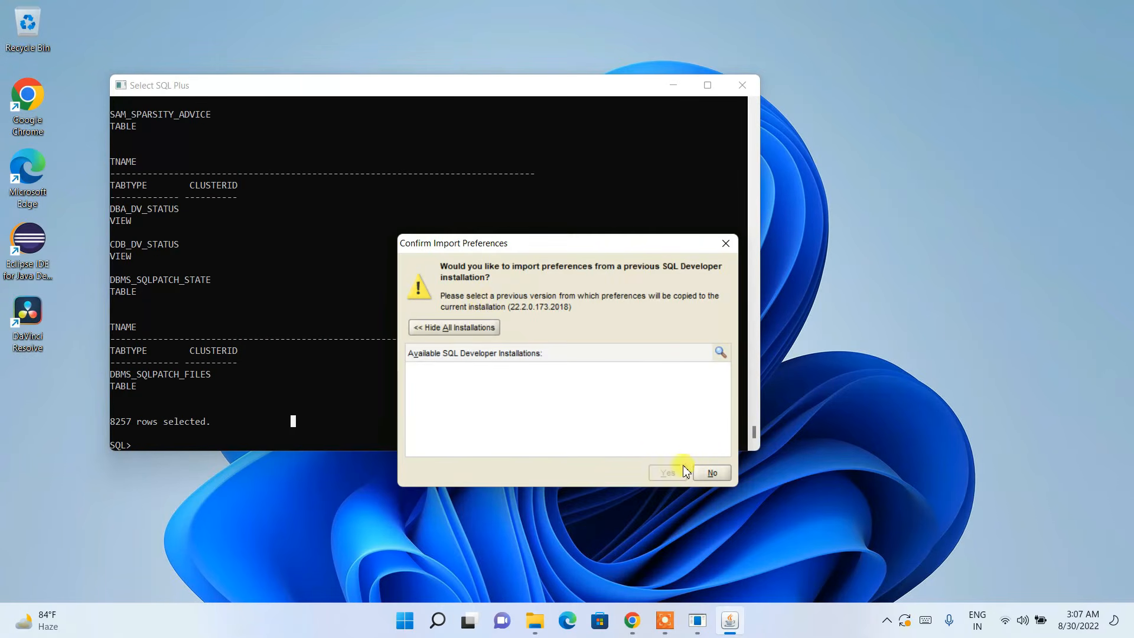
# Step: Decline importing preferences, pin SQL Developer to the taskbar, dismiss the tracking notice, and close it
pyautogui.click(712, 473)
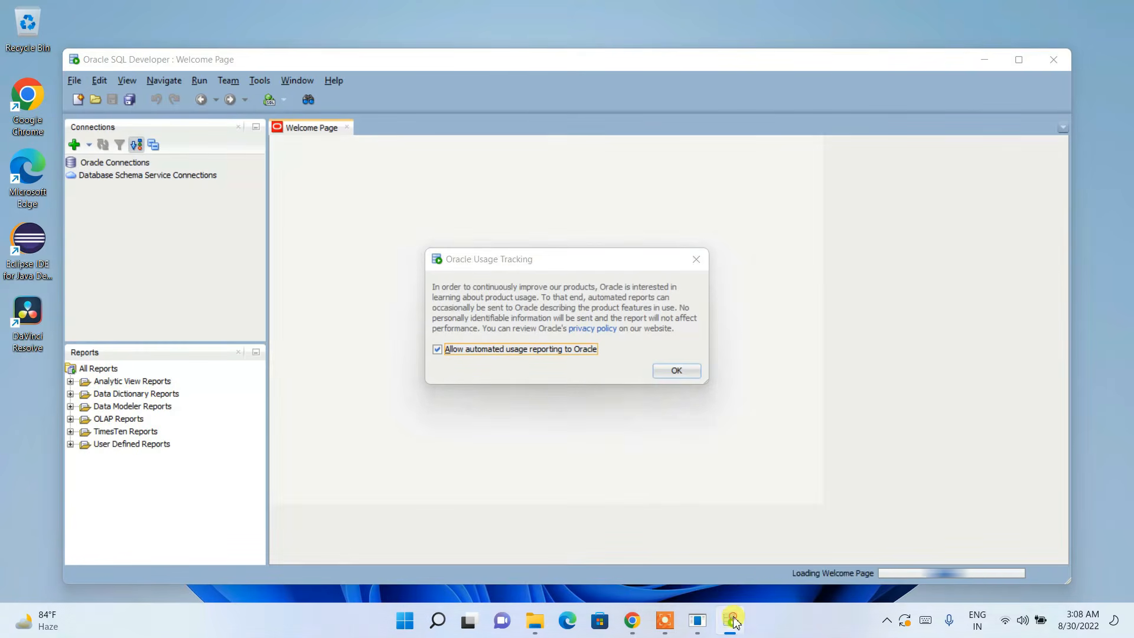
pyautogui.rightClick(734, 628)
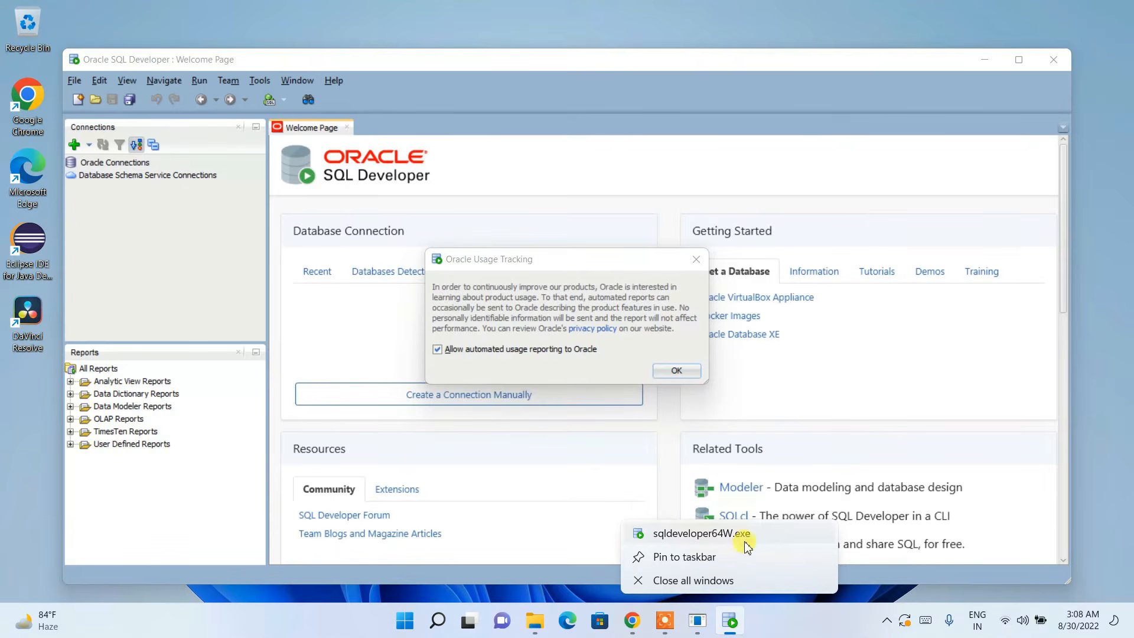
pyautogui.click(672, 559)
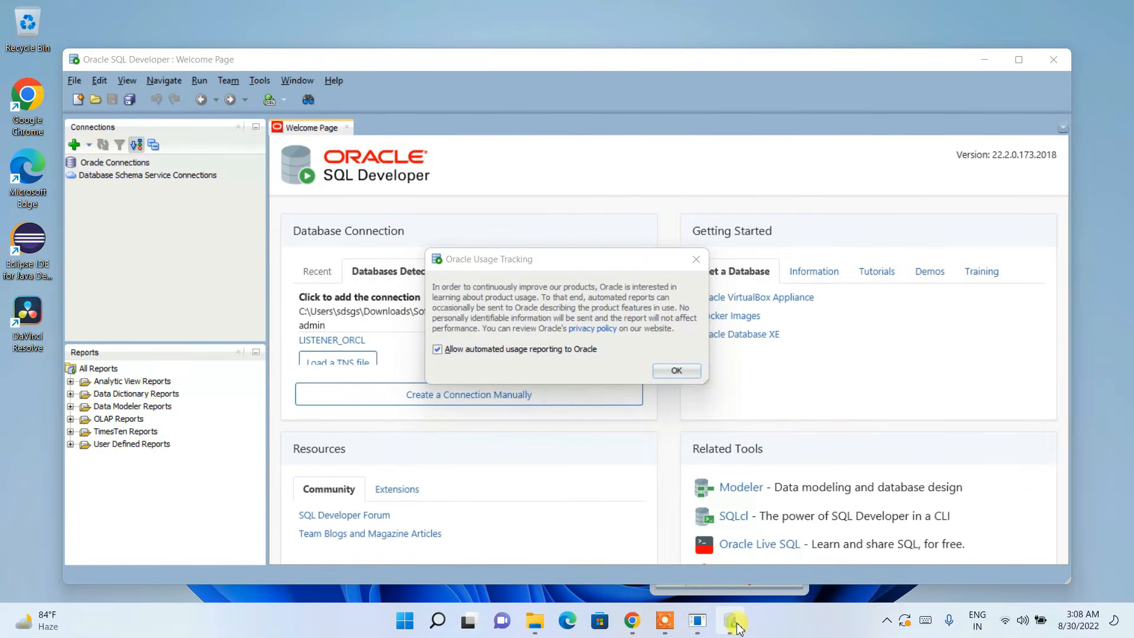
pyautogui.click(696, 259)
pyautogui.click(1058, 49)
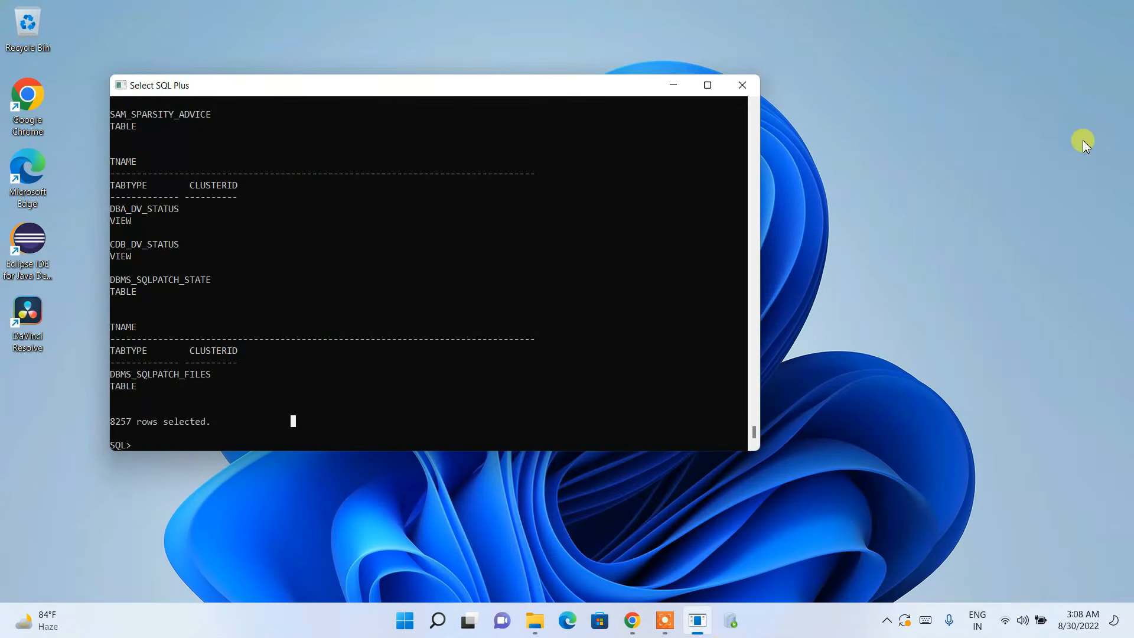
# Step: Relaunch SQL Developer, close the SQL Plus console, and maximise the SQL Developer window
pyautogui.click(748, 630)
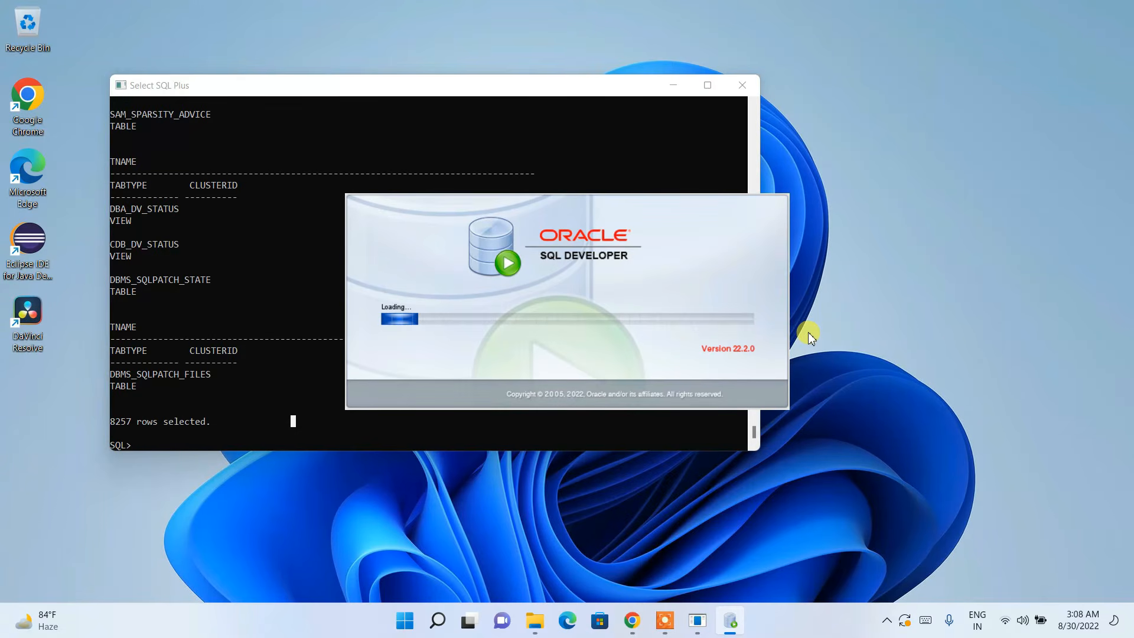
pyautogui.click(535, 620)
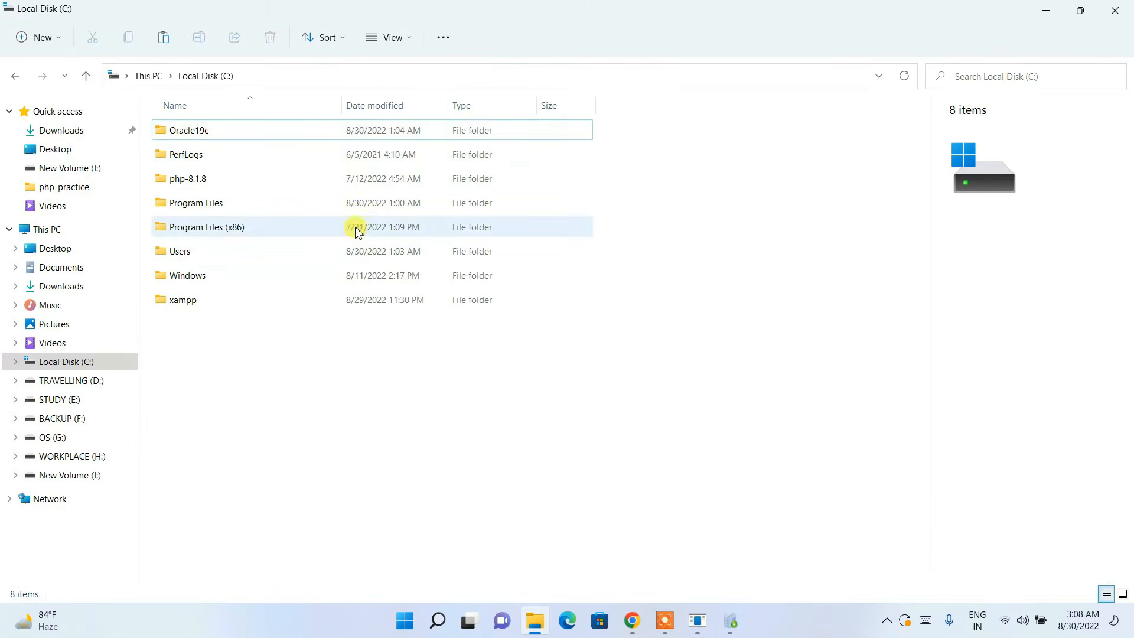
pyautogui.click(1046, 10)
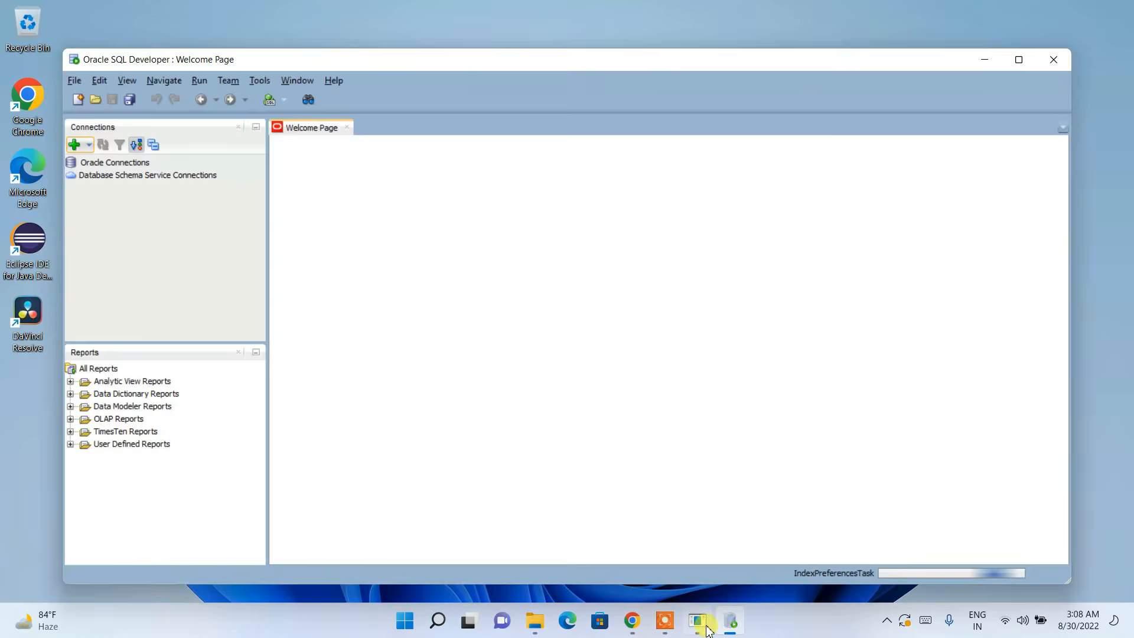
pyautogui.click(698, 620)
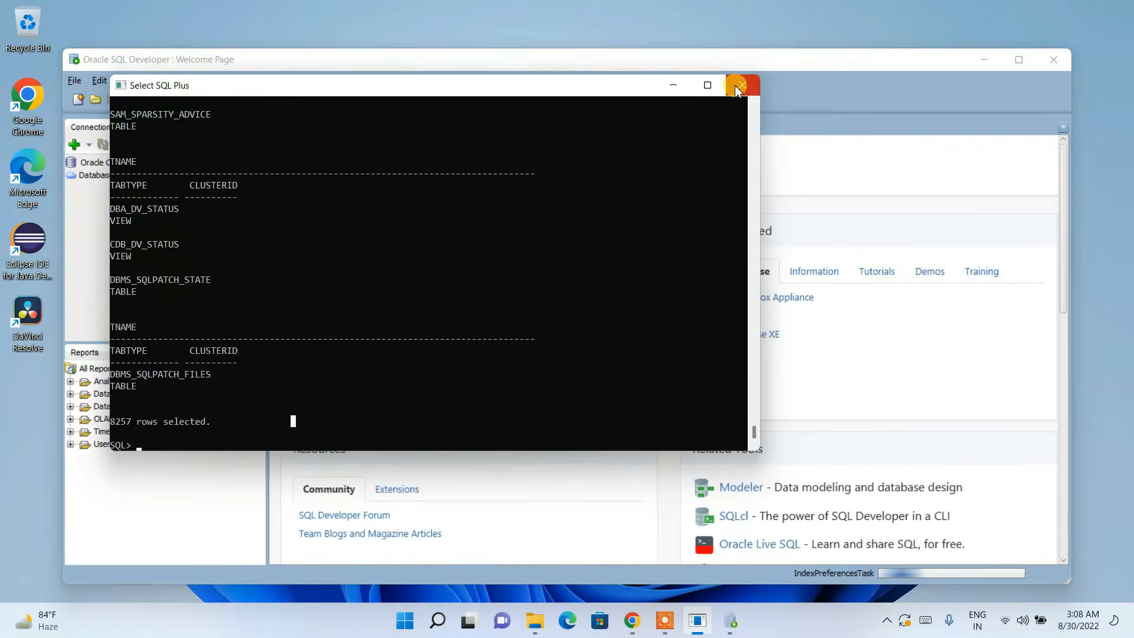
pyautogui.click(743, 85)
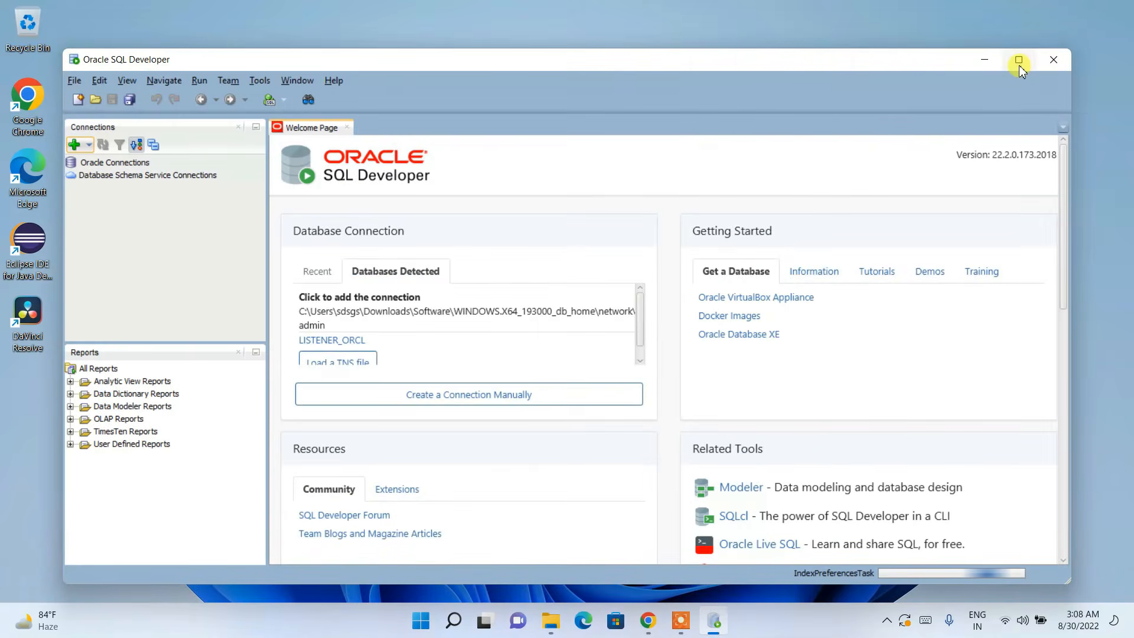
pyautogui.click(1019, 59)
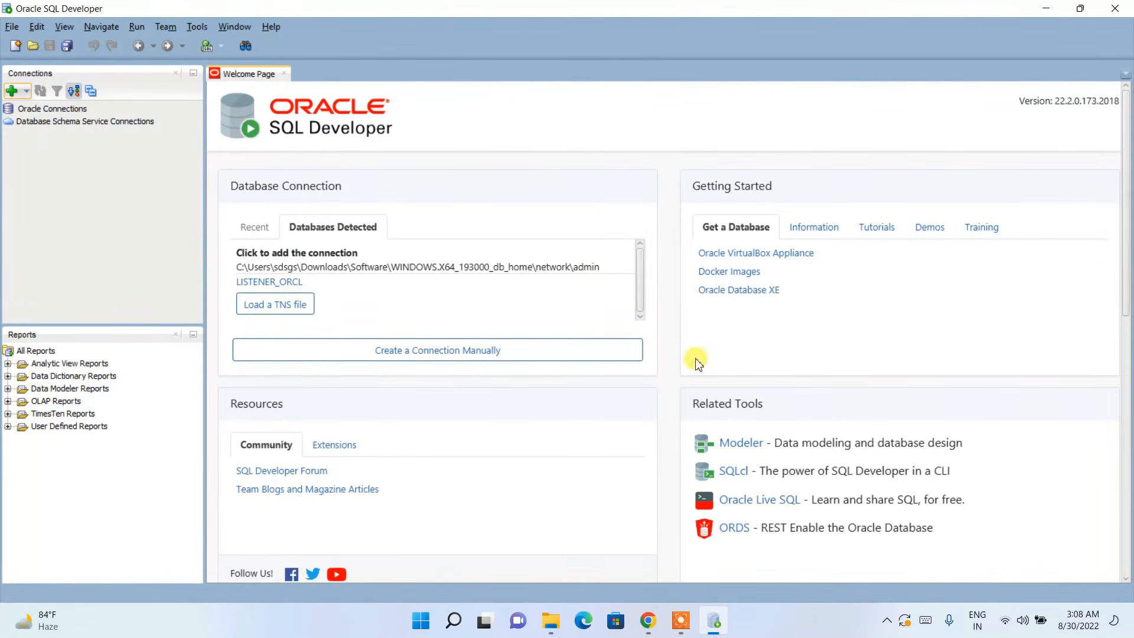
# Step: Start a manual connection with username sys, the account password, SYSDBA role, and Save Password checked
pyautogui.click(458, 362)
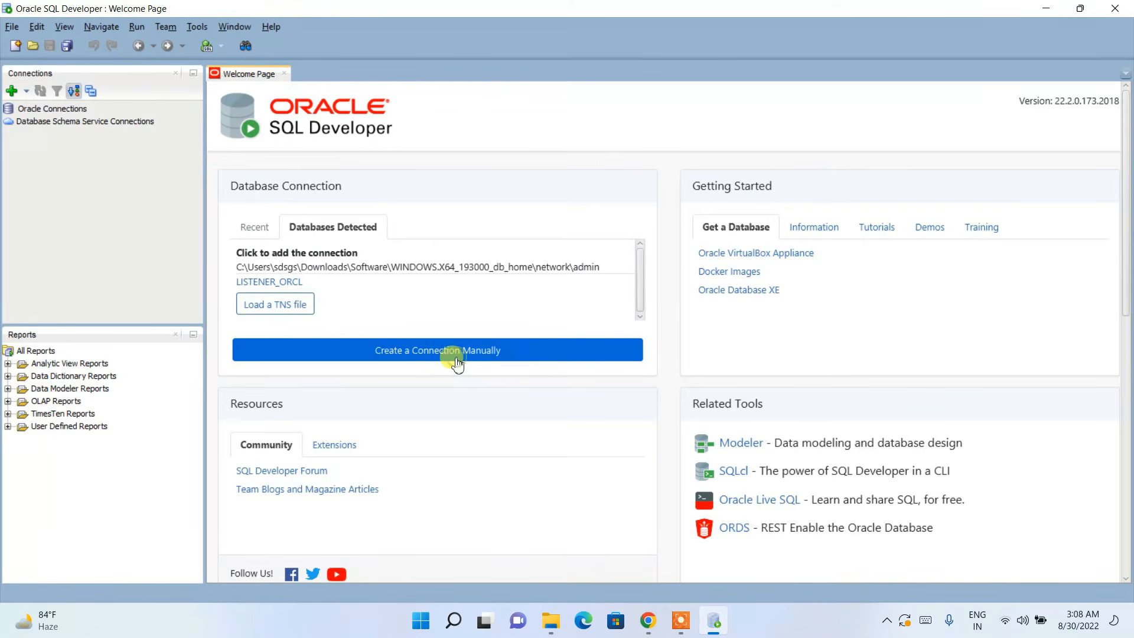
pyautogui.click(492, 361)
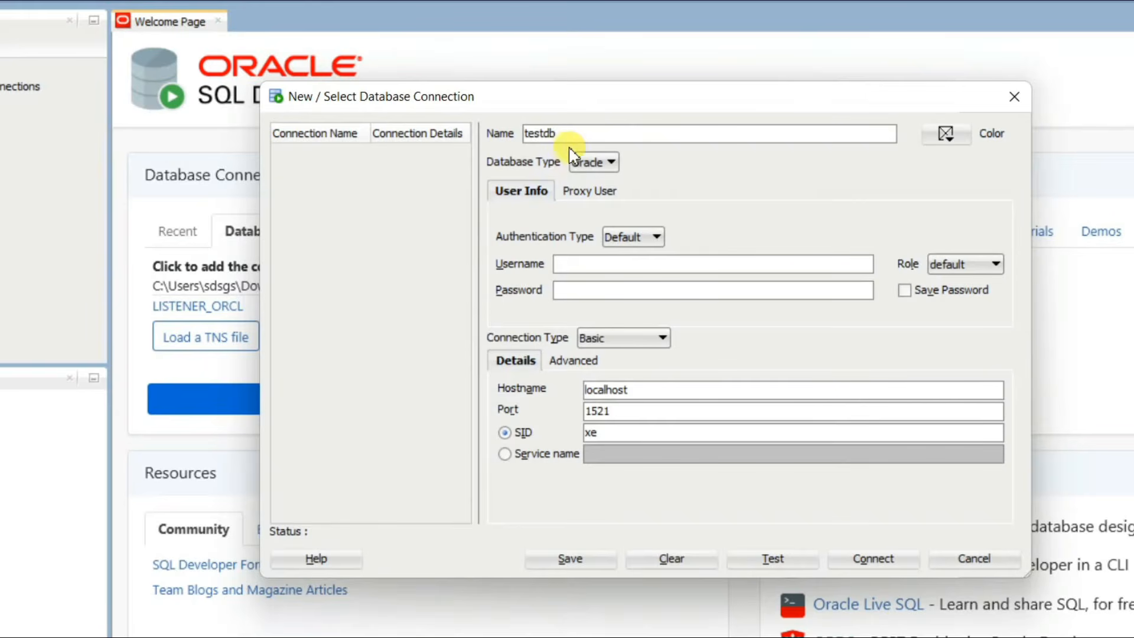
pyautogui.click(574, 264)
pyautogui.write('sys')
pyautogui.click(650, 294)
pyautogui.write('admin')
pyautogui.click(967, 266)
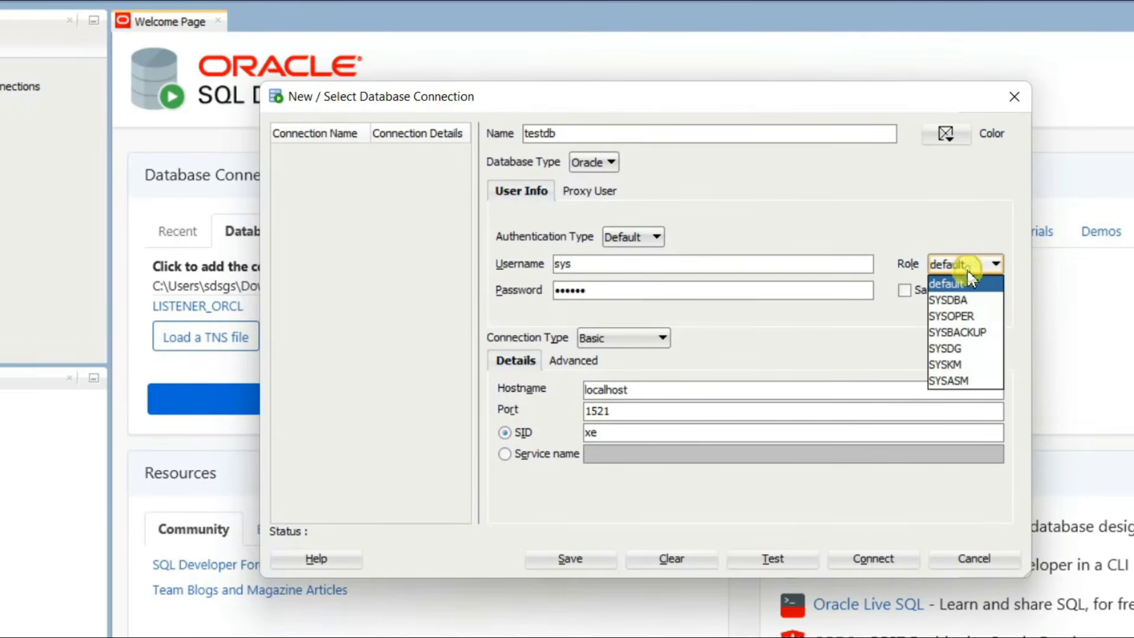
pyautogui.click(959, 303)
pyautogui.click(918, 292)
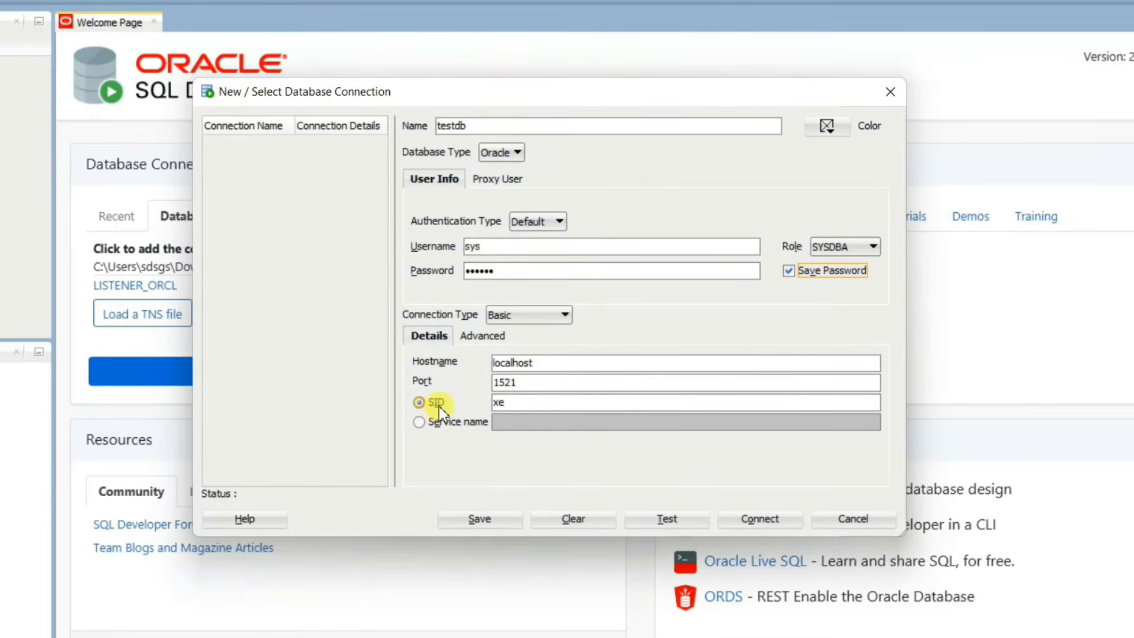
# Step: Change the SID from xe to orcl, test the connection, and connect
pyautogui.doubleClick(523, 399)
pyautogui.write('orcl')
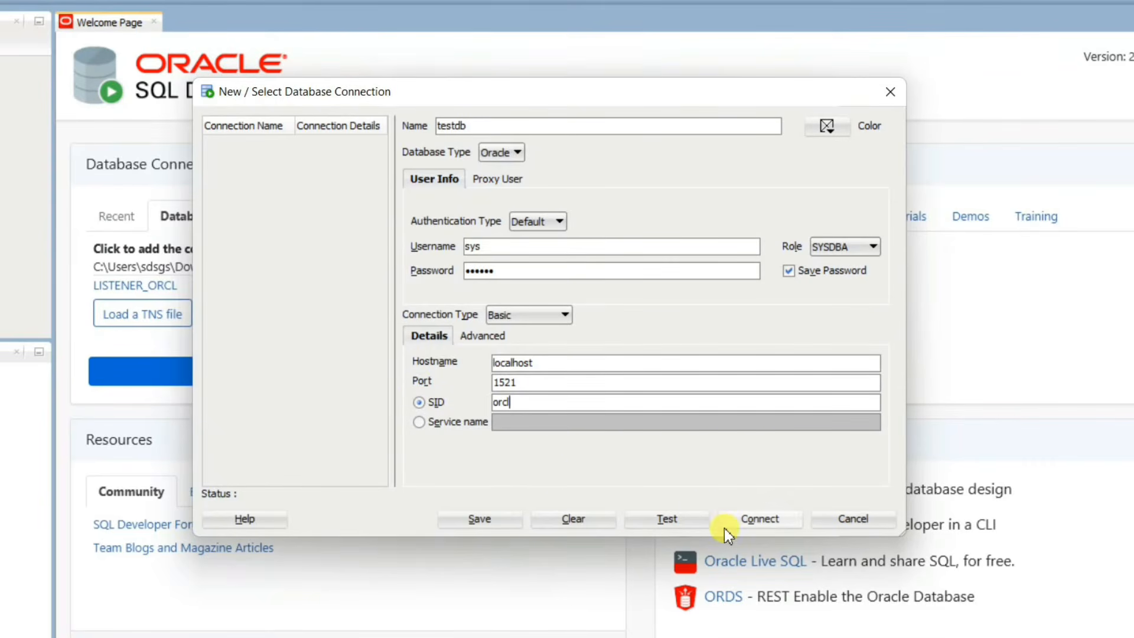
pyautogui.click(668, 519)
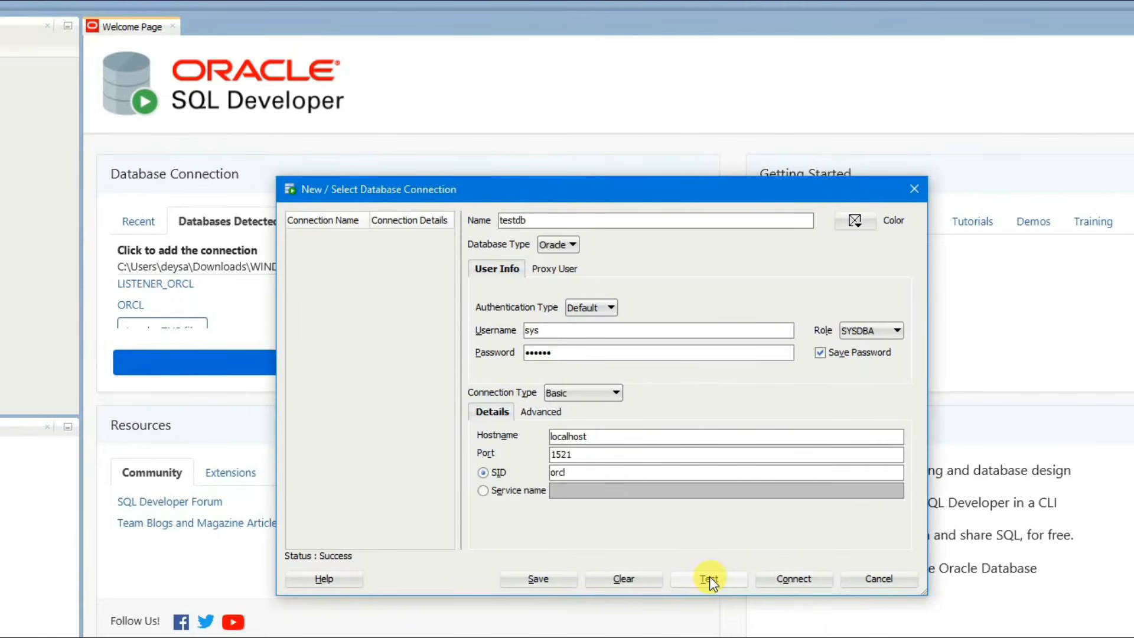
pyautogui.click(804, 579)
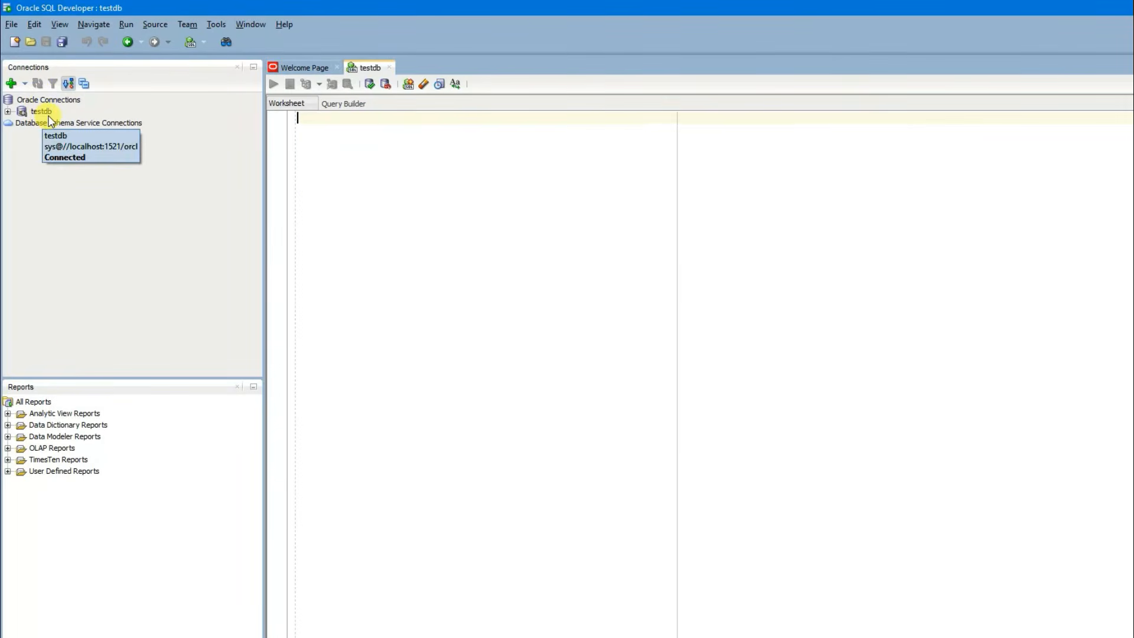
# Step: Expand the testdb connection tree and look through its Tables, Views, Indexes, Triggers and Procedures nodes
pyautogui.click(305, 133)
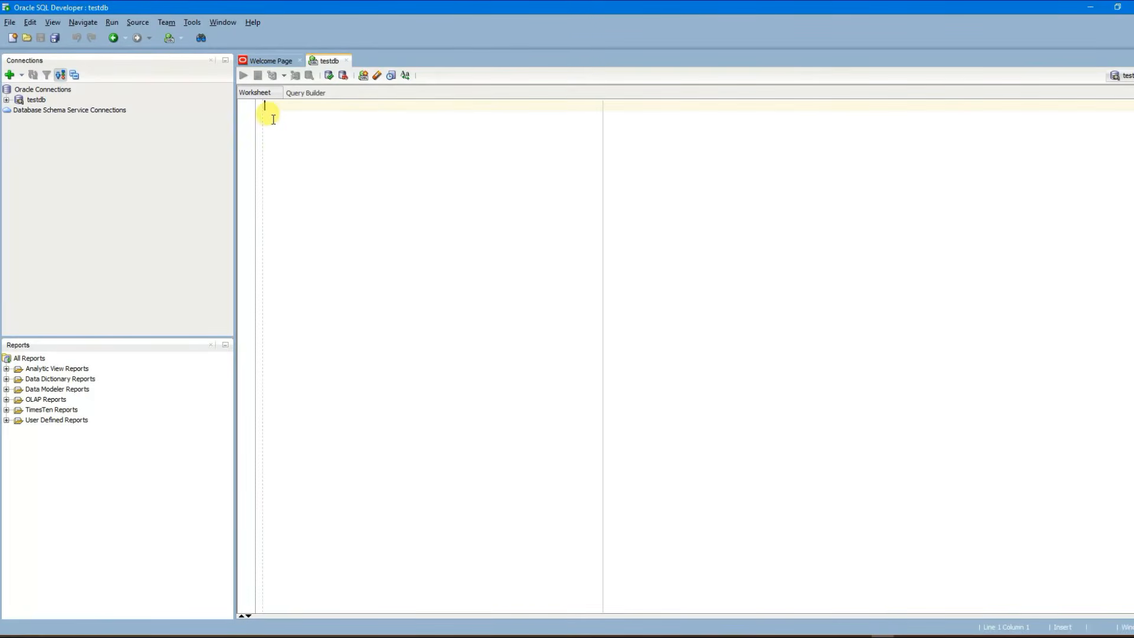
pyautogui.click(619, 375)
pyautogui.doubleClick(37, 100)
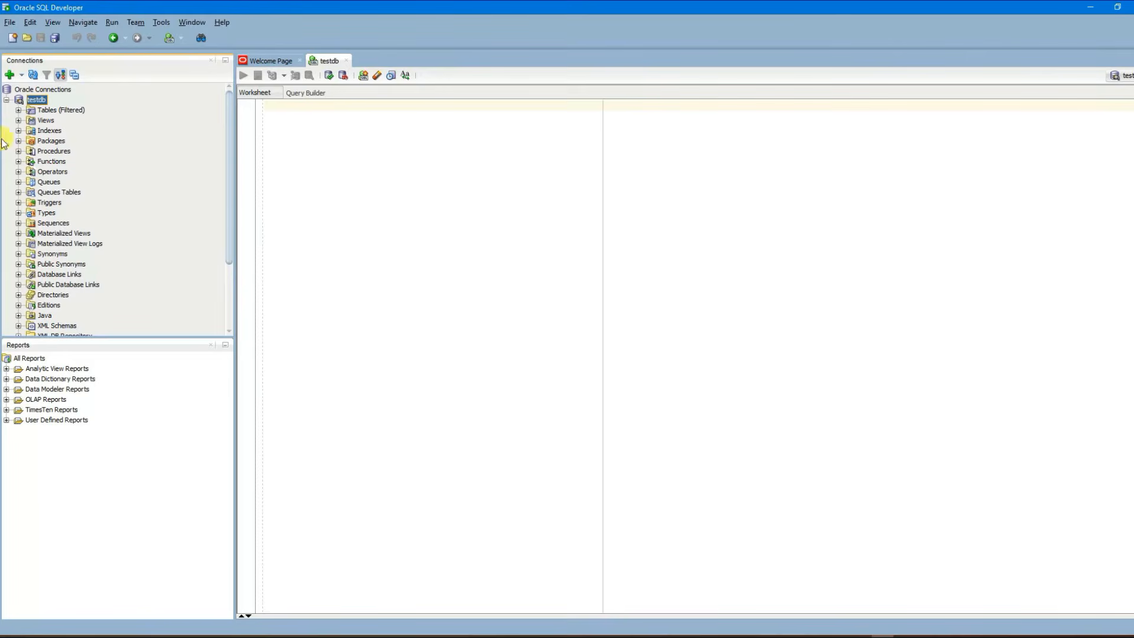
pyautogui.click(77, 110)
pyautogui.click(47, 121)
pyautogui.click(55, 131)
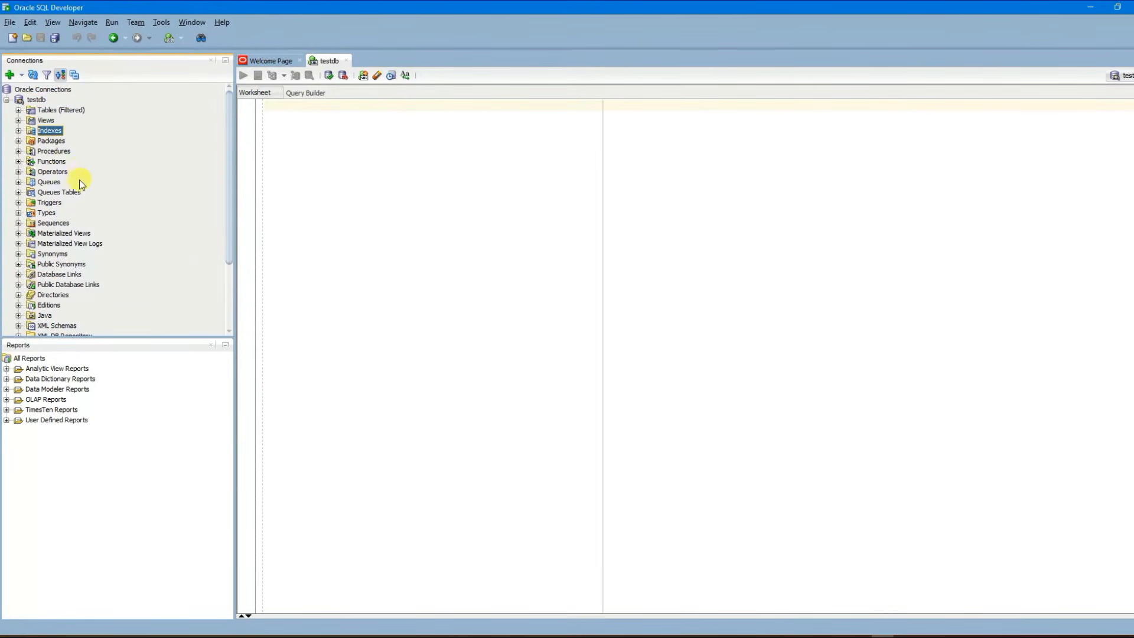
pyautogui.scroll(-1, 74, 195)
pyautogui.scroll(1, 75, 228)
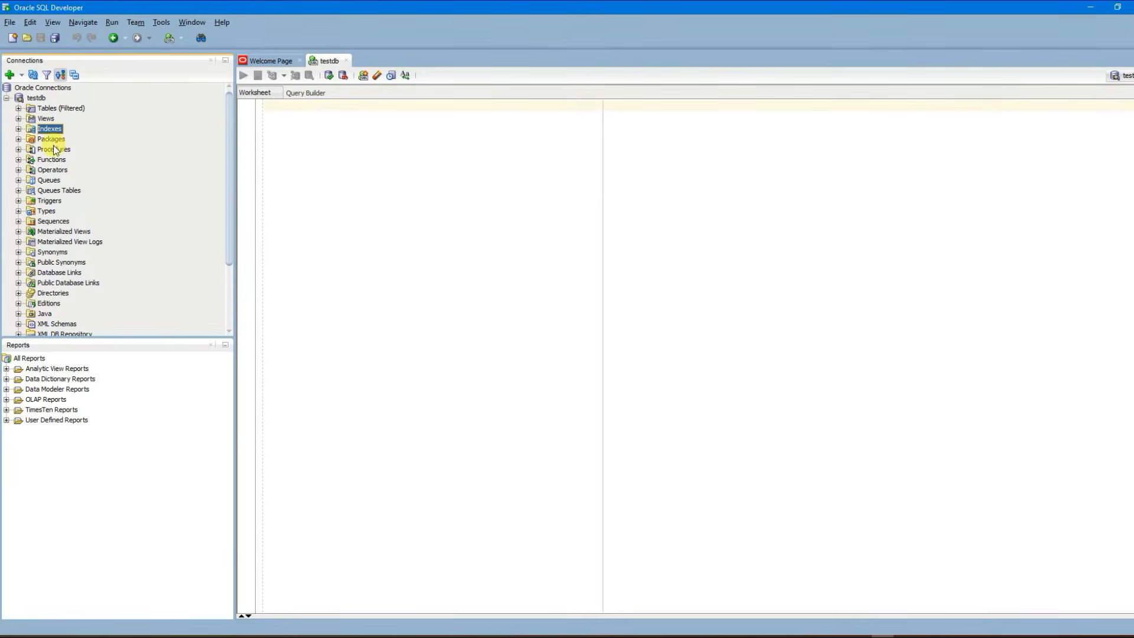
pyautogui.click(50, 201)
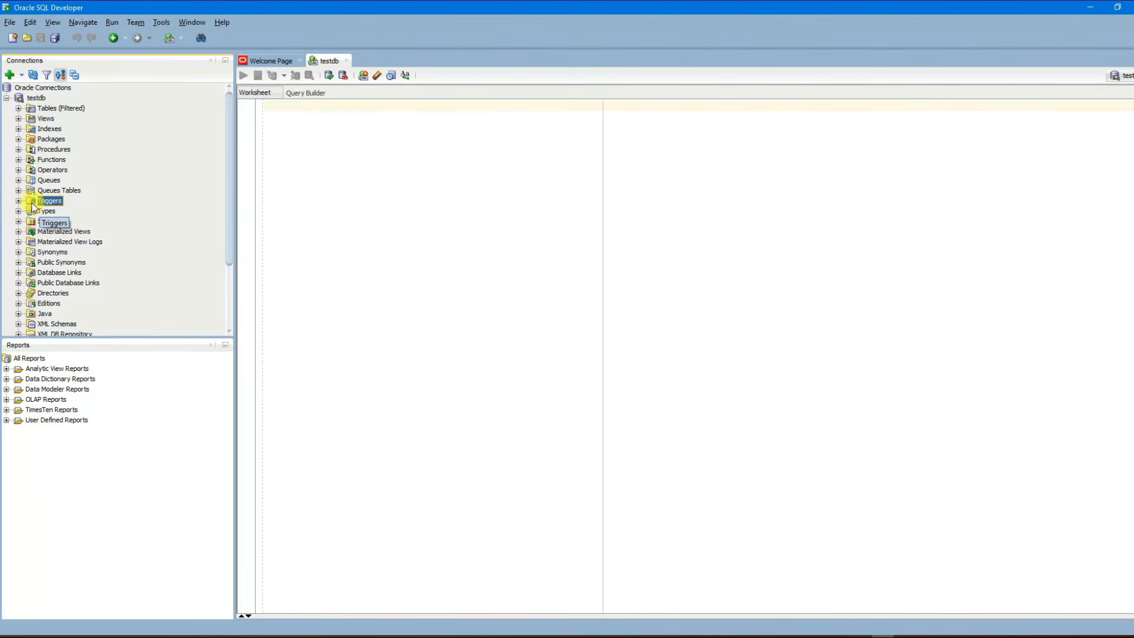
pyautogui.click(54, 149)
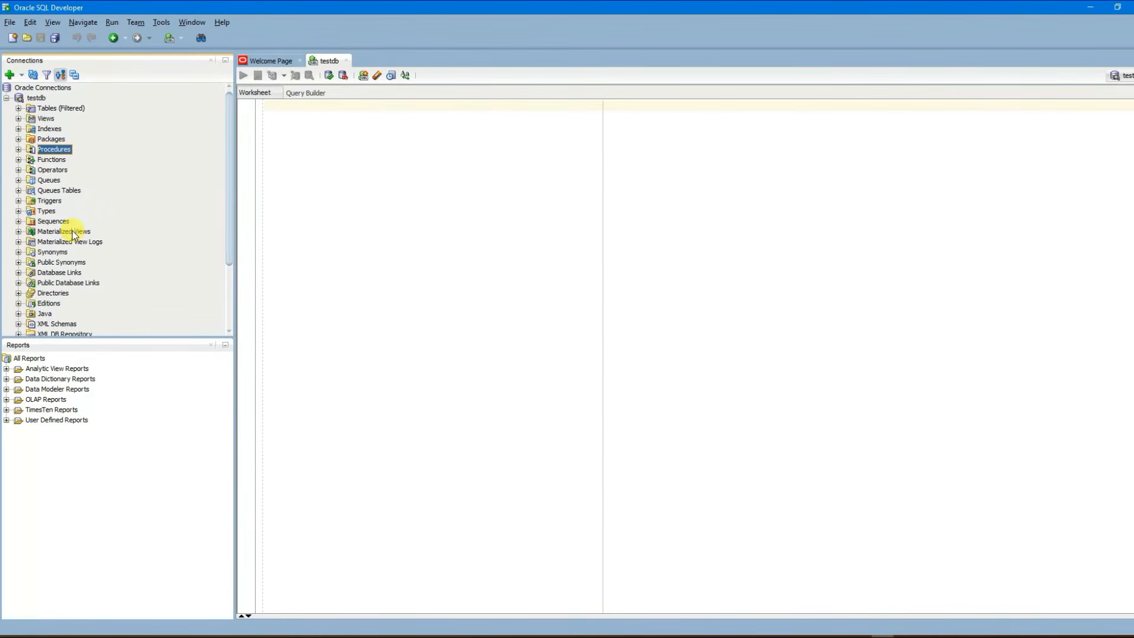
# Step: Expand Tables (Filtered) to list testdb's system tables such as ACCESS$ and APPLY$
pyautogui.click(47, 108)
pyautogui.click(18, 109)
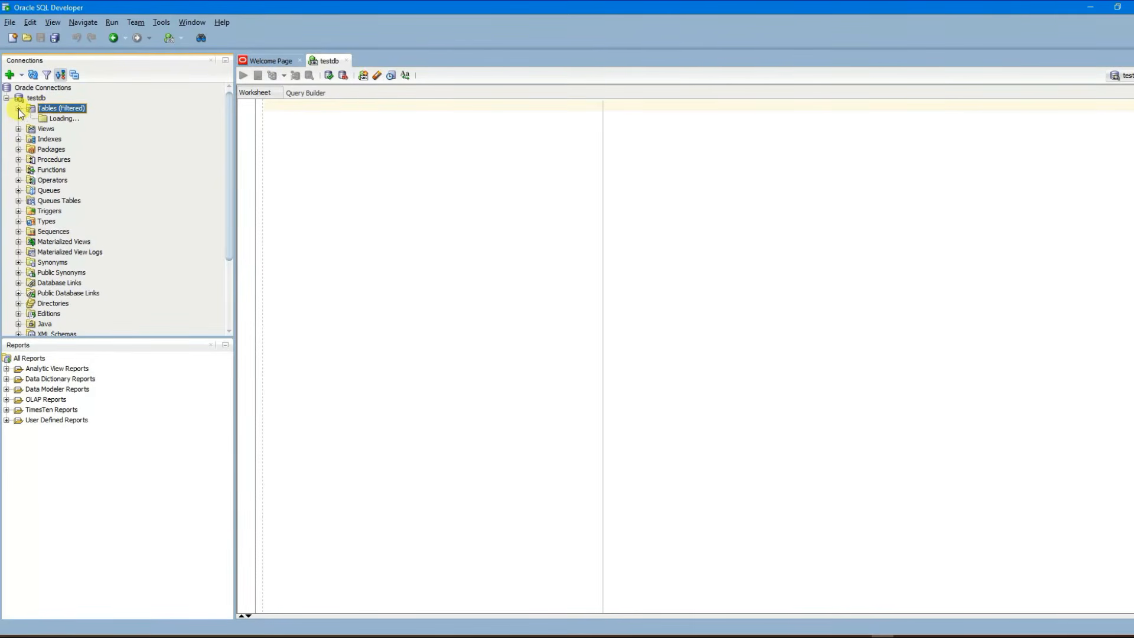
pyautogui.scroll(-10, 94, 204)
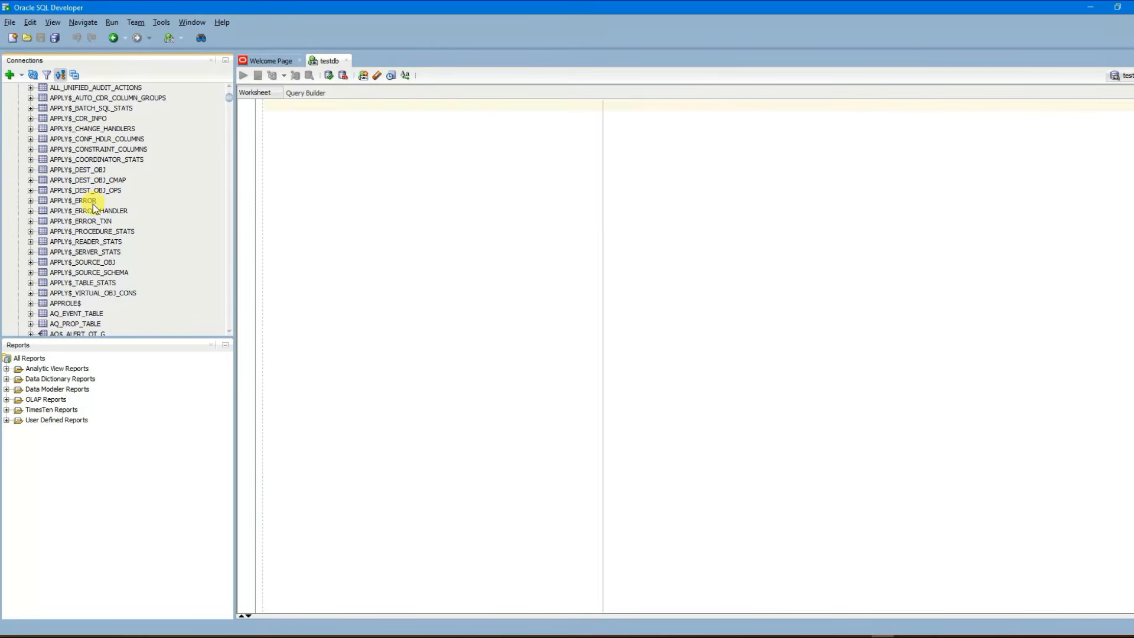
pyautogui.scroll(5, 90, 221)
pyautogui.scroll(-6, 90, 224)
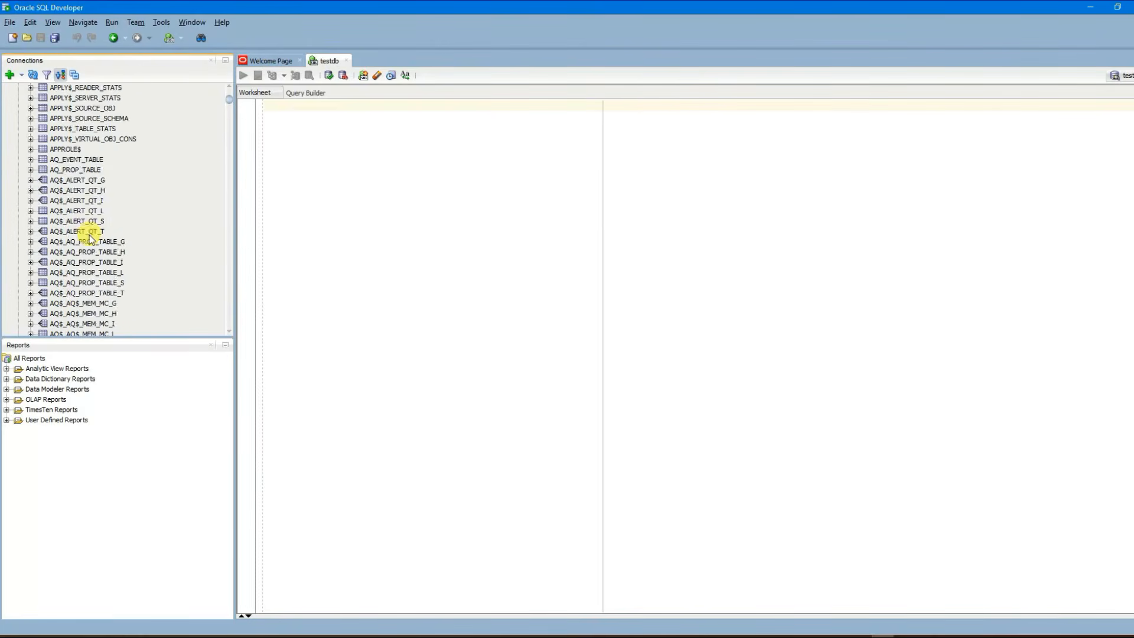
pyautogui.scroll(11, 90, 242)
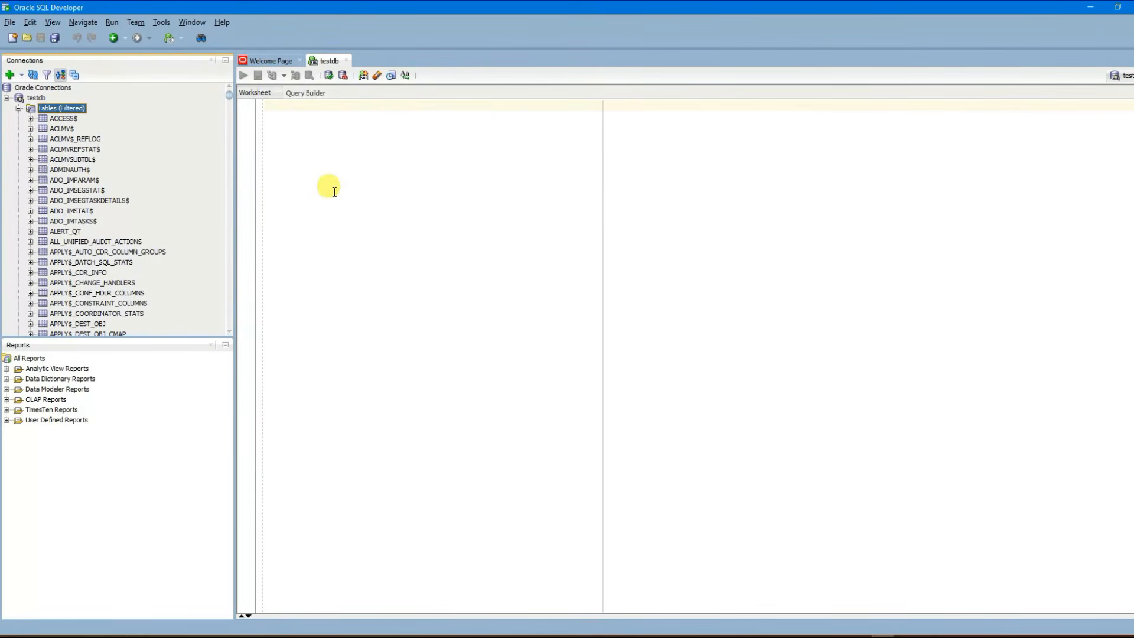
pyautogui.click(367, 131)
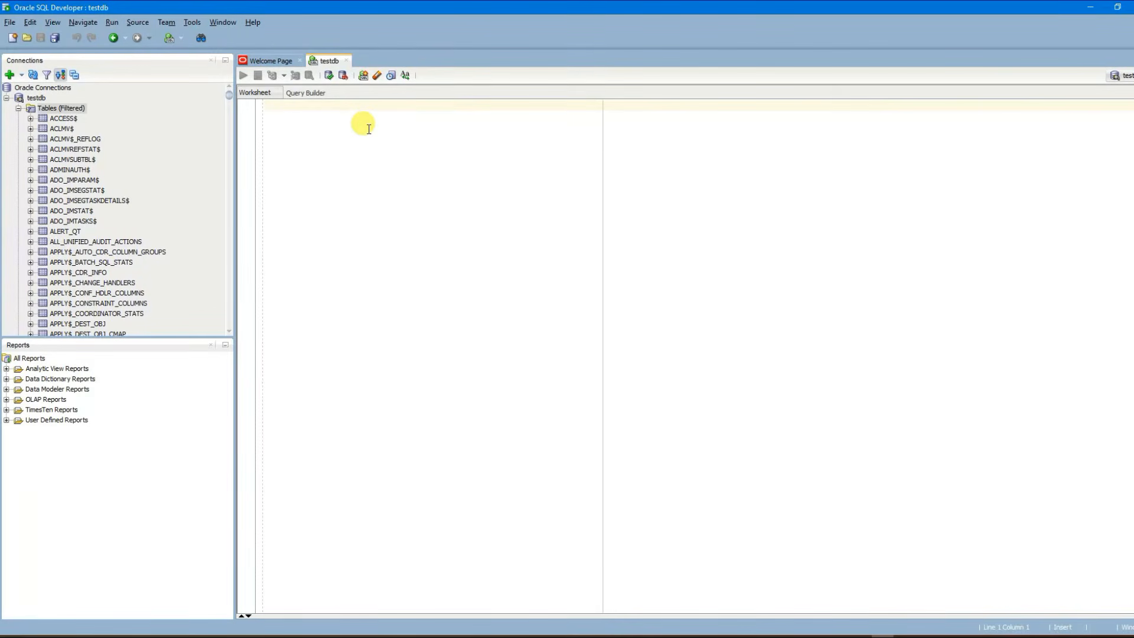
# Step: Type CREATE in the worksheet, then set the Code Editor font size to 22 in Preferences
pyautogui.write('CR')
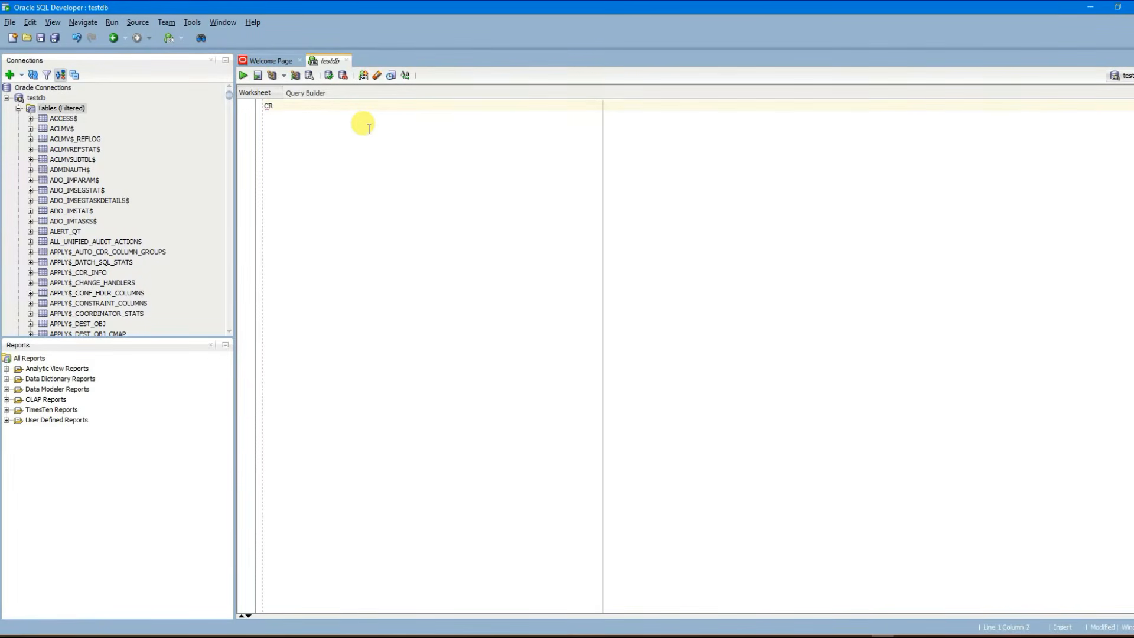
pyautogui.write('EATE')
pyautogui.click(332, 247)
pyautogui.click(204, 24)
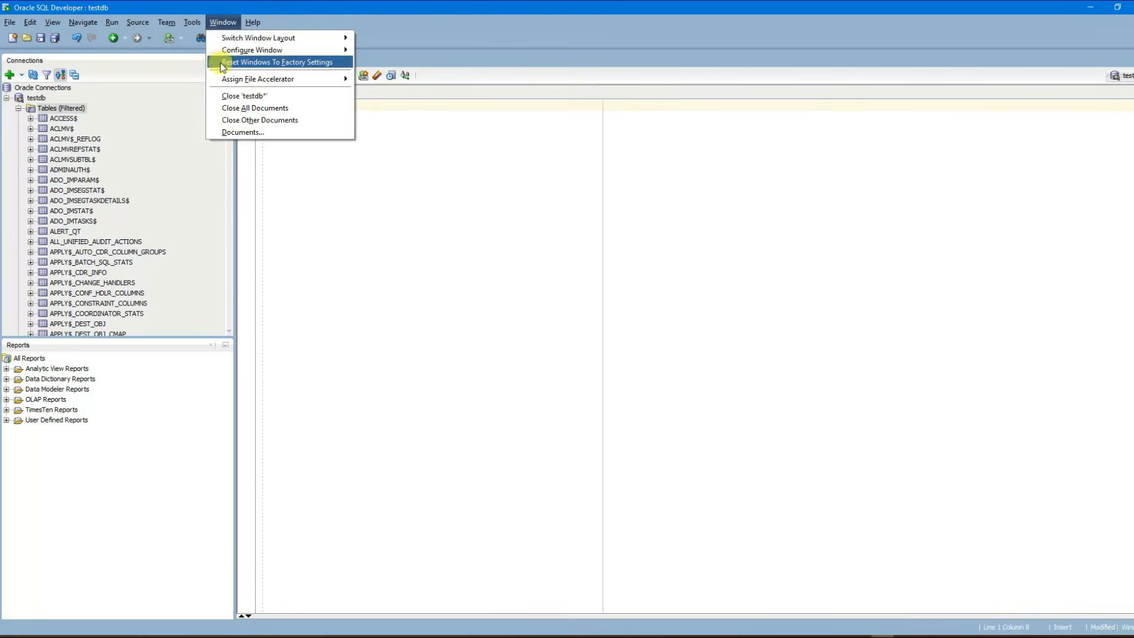
pyautogui.click(213, 239)
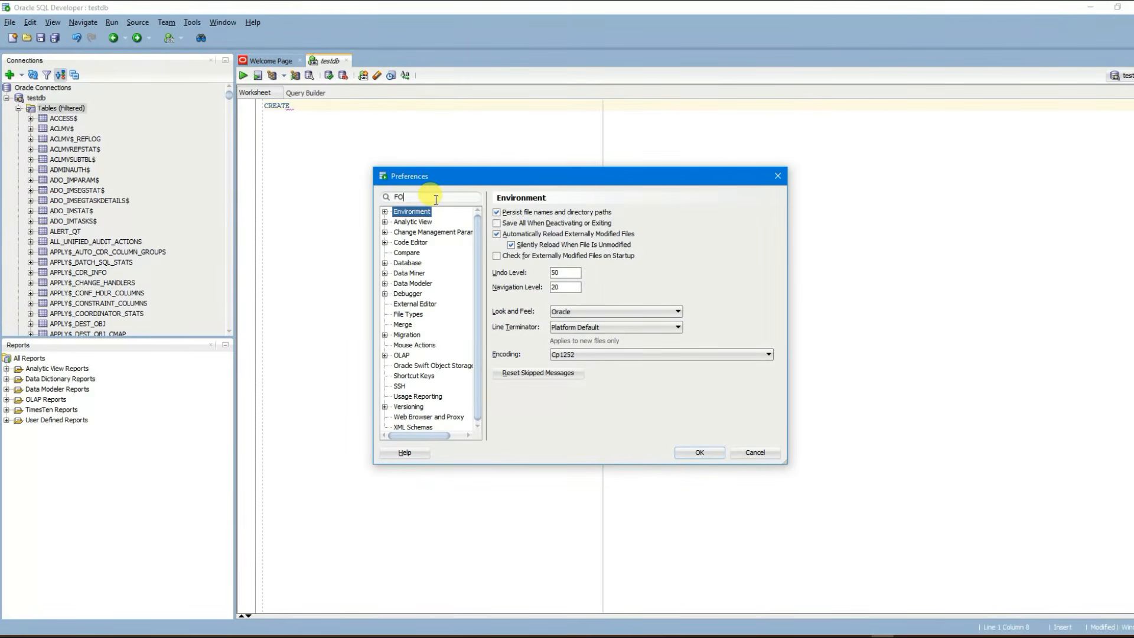
pyautogui.write('FONT')
pyautogui.click(546, 245)
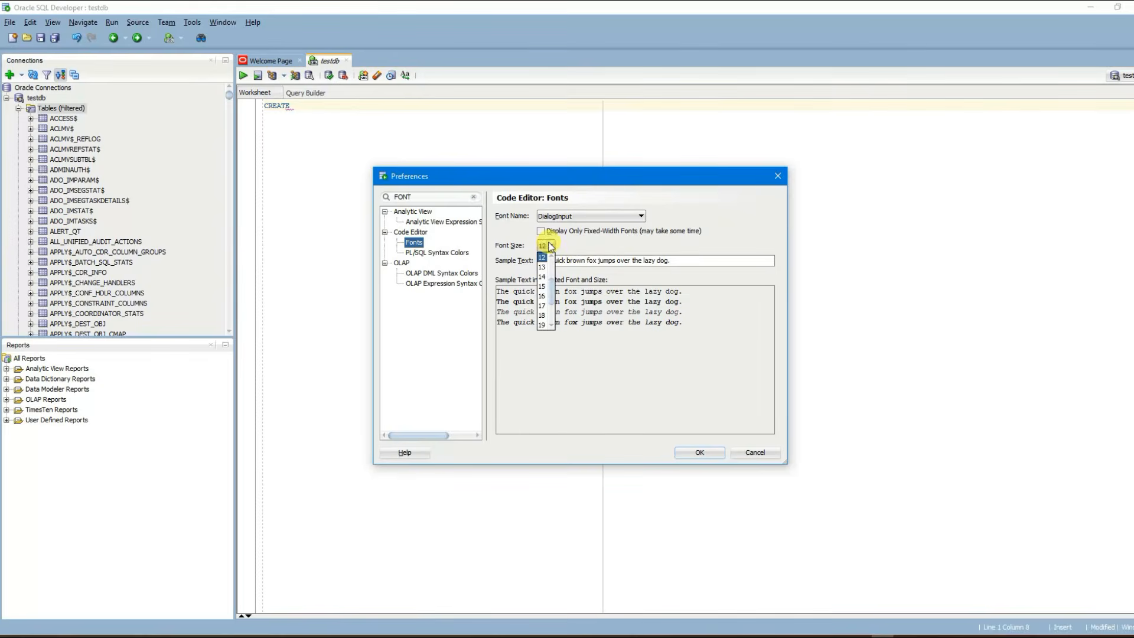
pyautogui.scroll(-3, 544, 329)
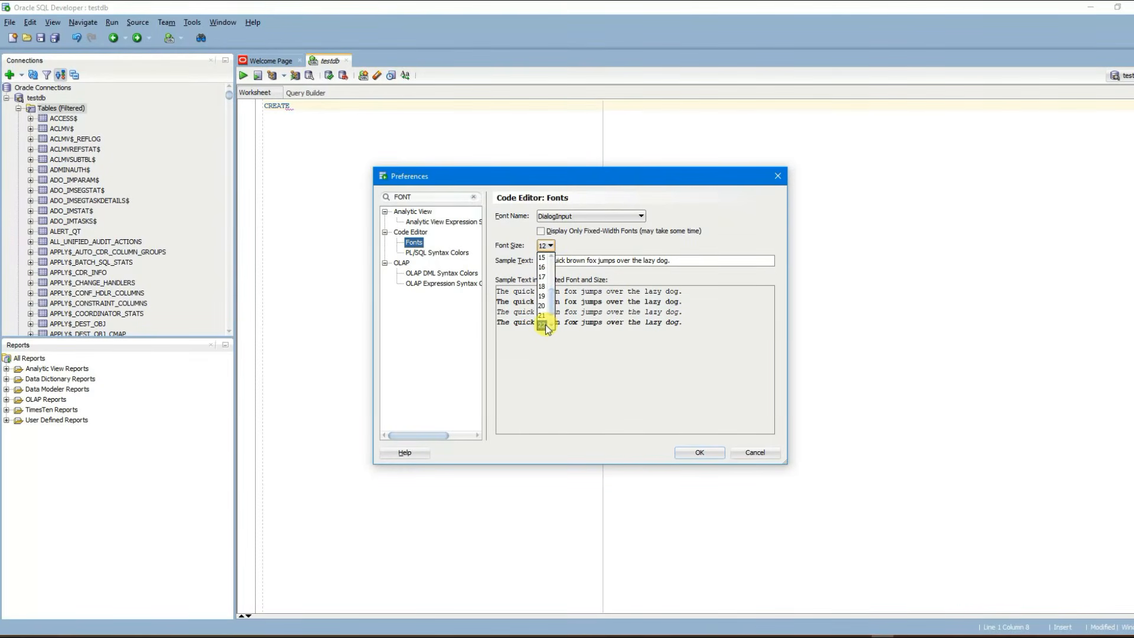
pyautogui.click(544, 325)
pyautogui.click(699, 452)
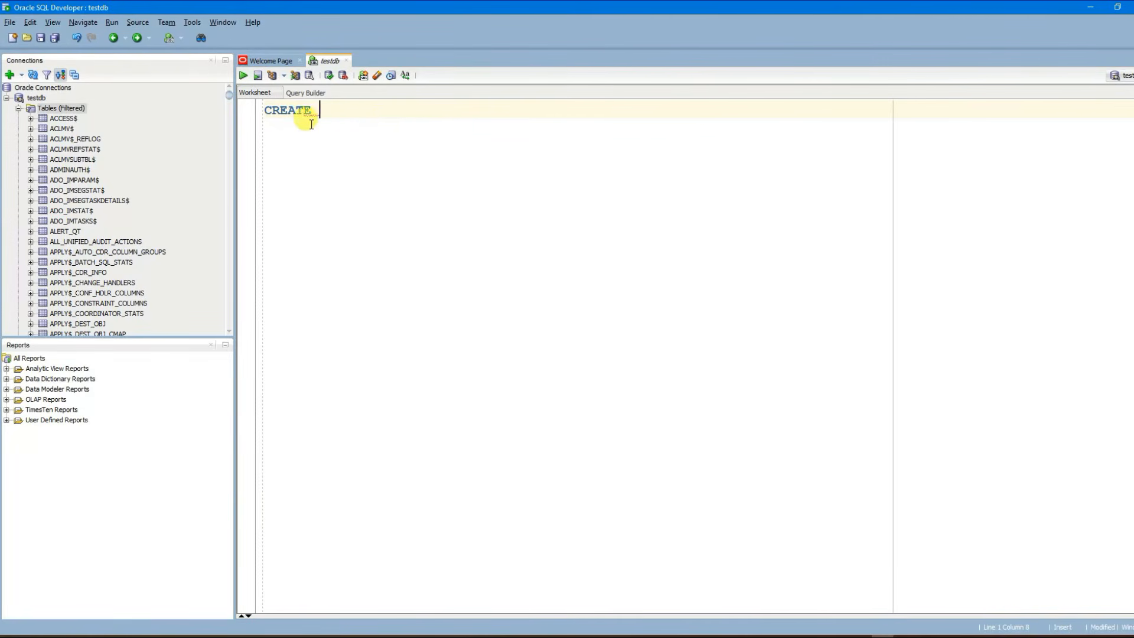
# Step: Write the CREATE TABLE PLAYER skeleton with playerID int and FirstName varchar(255) columns
pyautogui.write('TA')
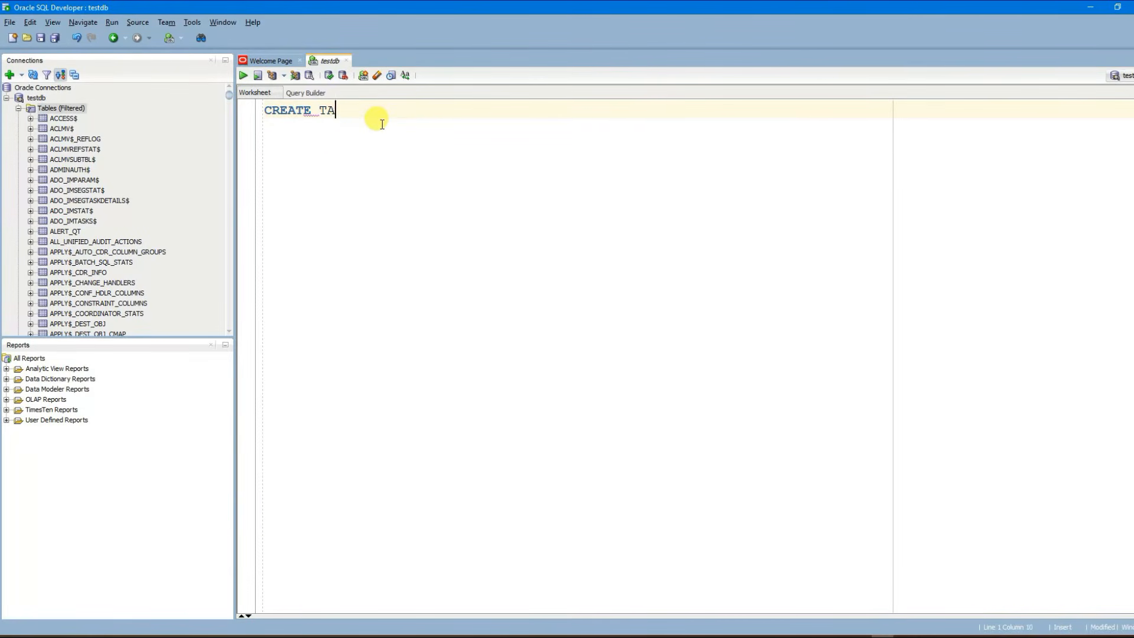
pyautogui.write('BLE PLAY')
pyautogui.write('ER ( )')
pyautogui.write(';')
pyautogui.press('Left')
pyautogui.press('Left')
pyautogui.press('Return')
pyautogui.press('Return')
pyautogui.press('Return')
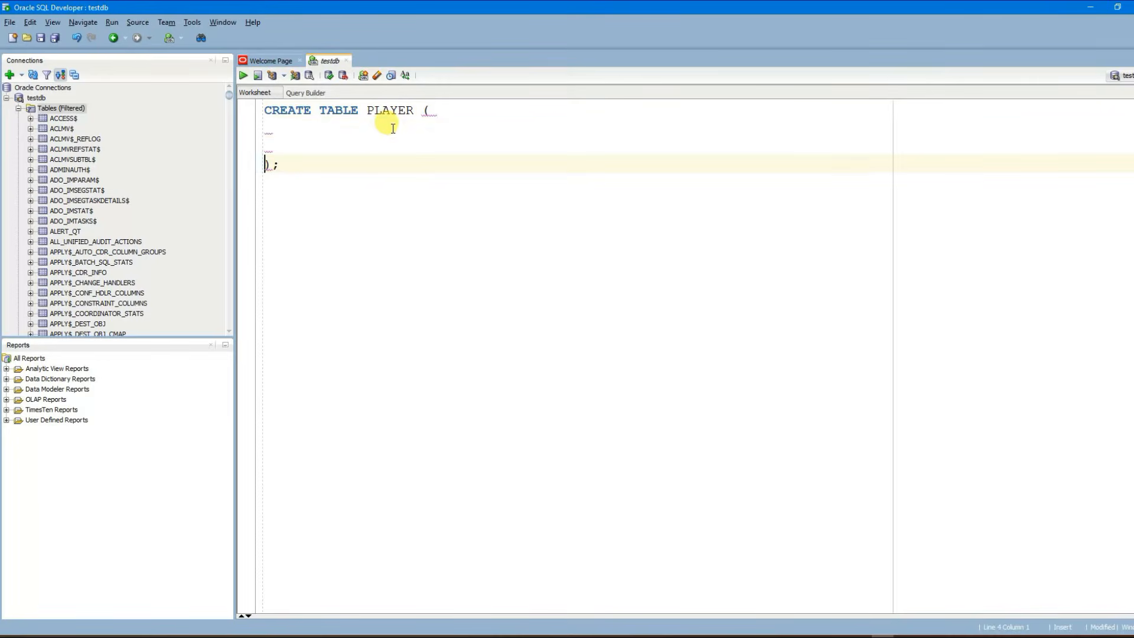
pyautogui.press('Up')
pyautogui.press('Return')
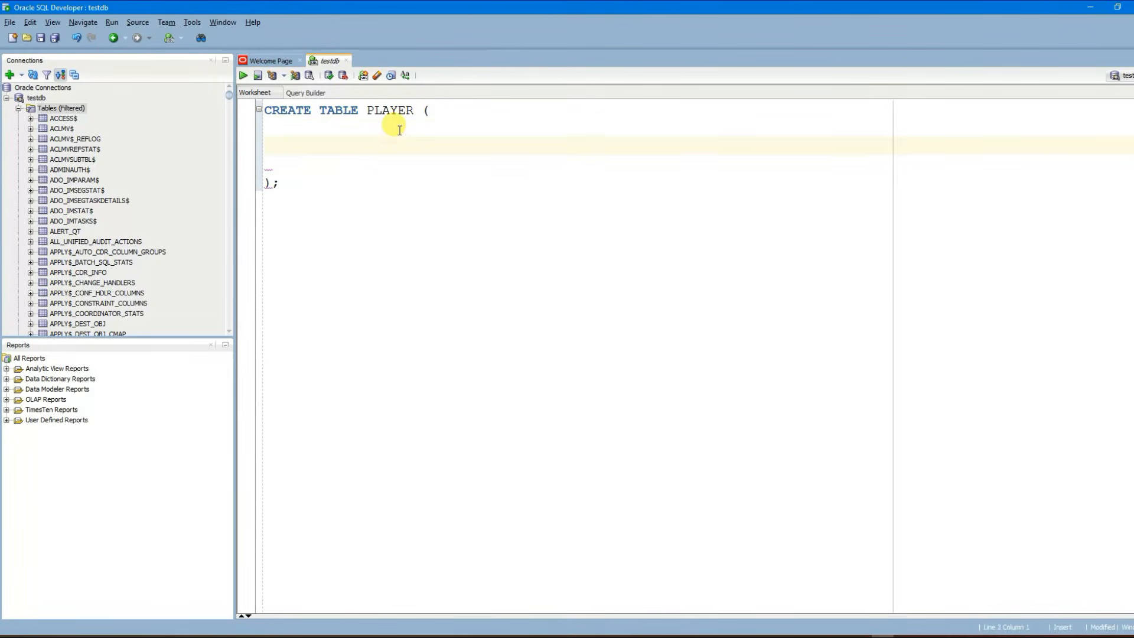
pyautogui.write('p')
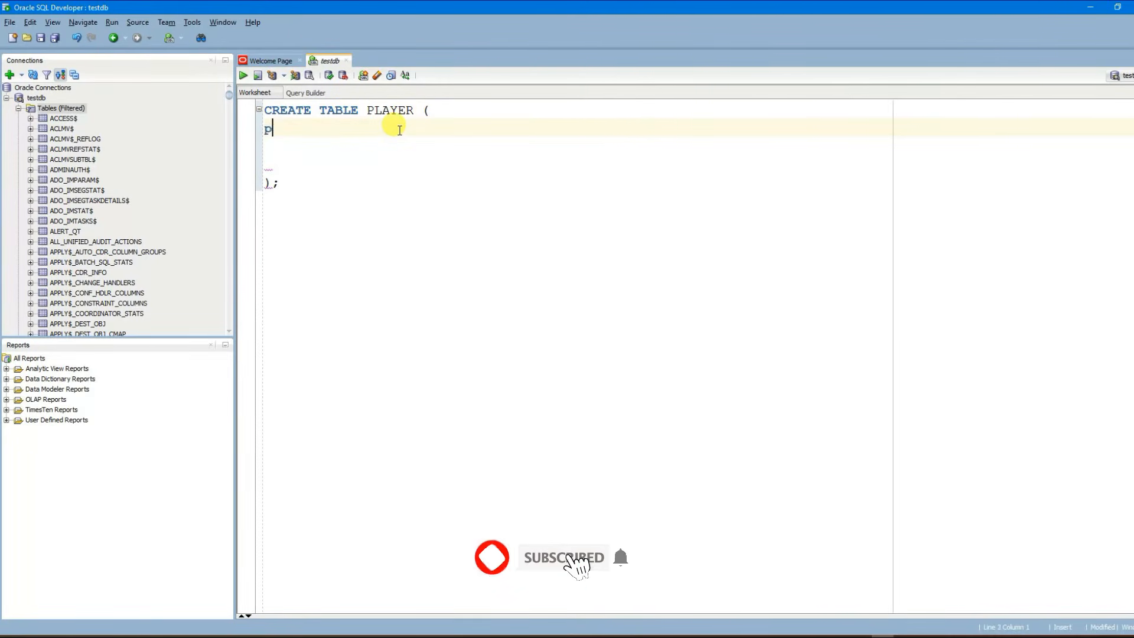
pyautogui.write('layerID')
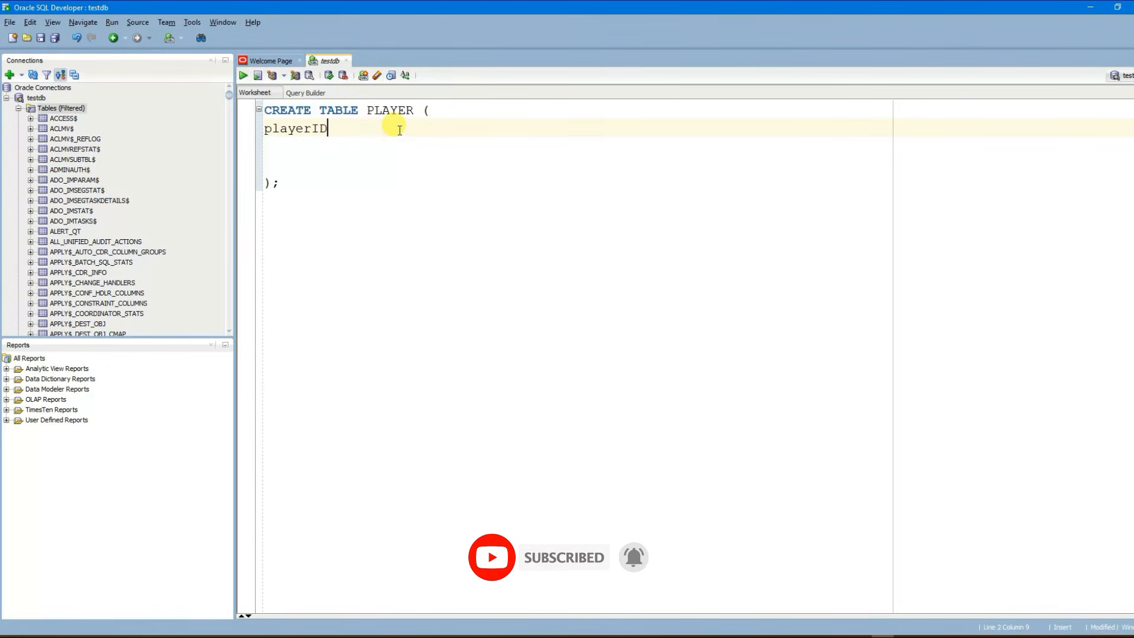
pyautogui.write(' int,')
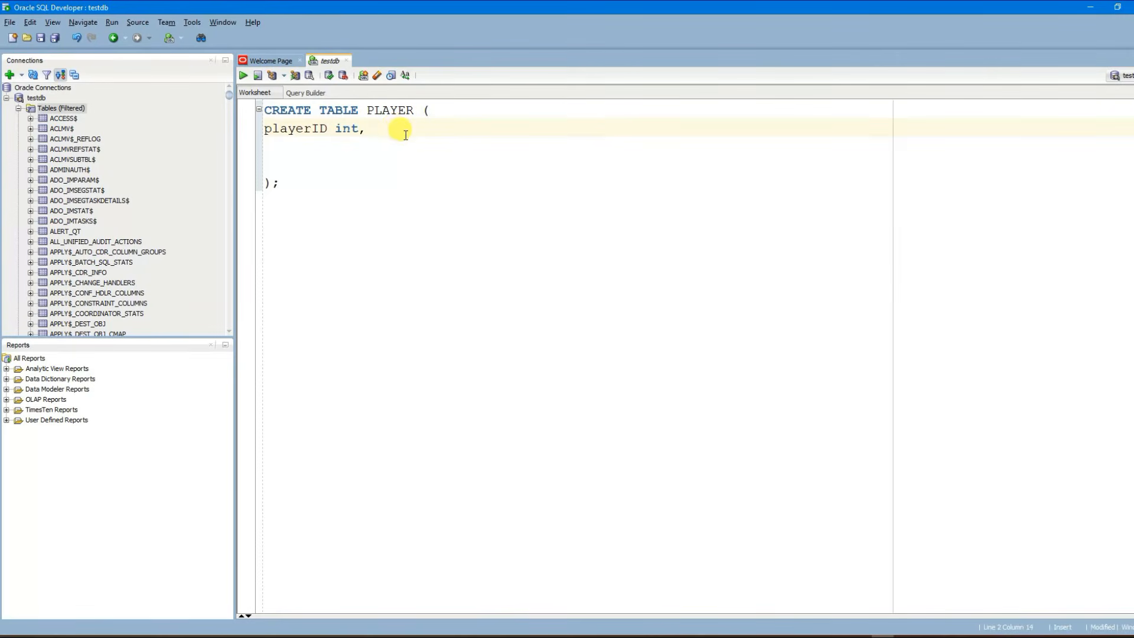
pyautogui.press('Return')
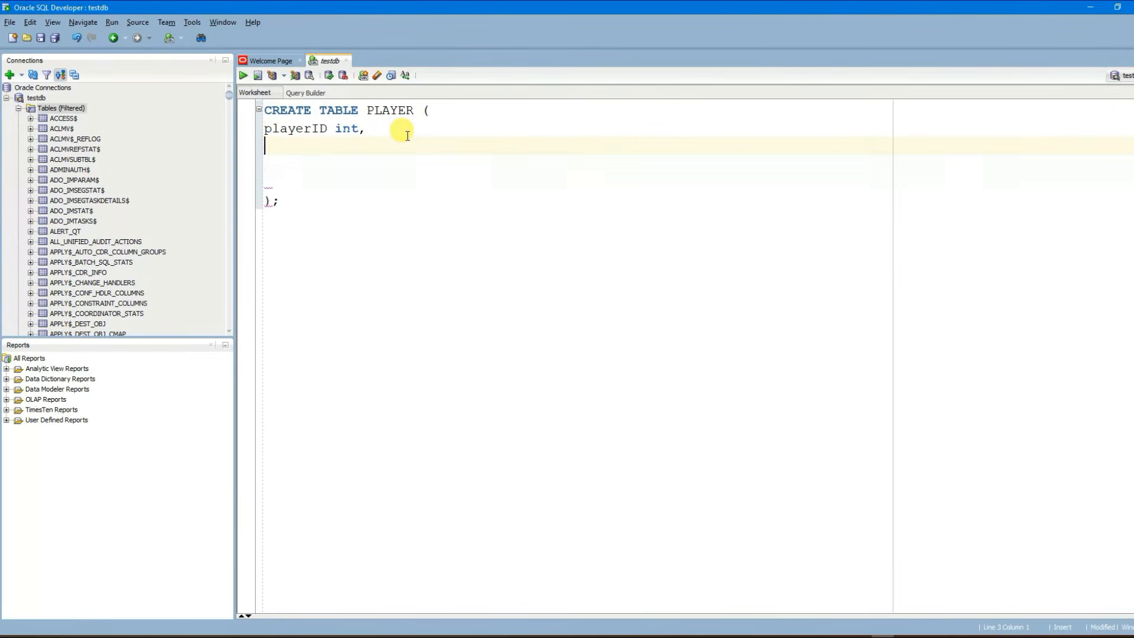
pyautogui.write('First')
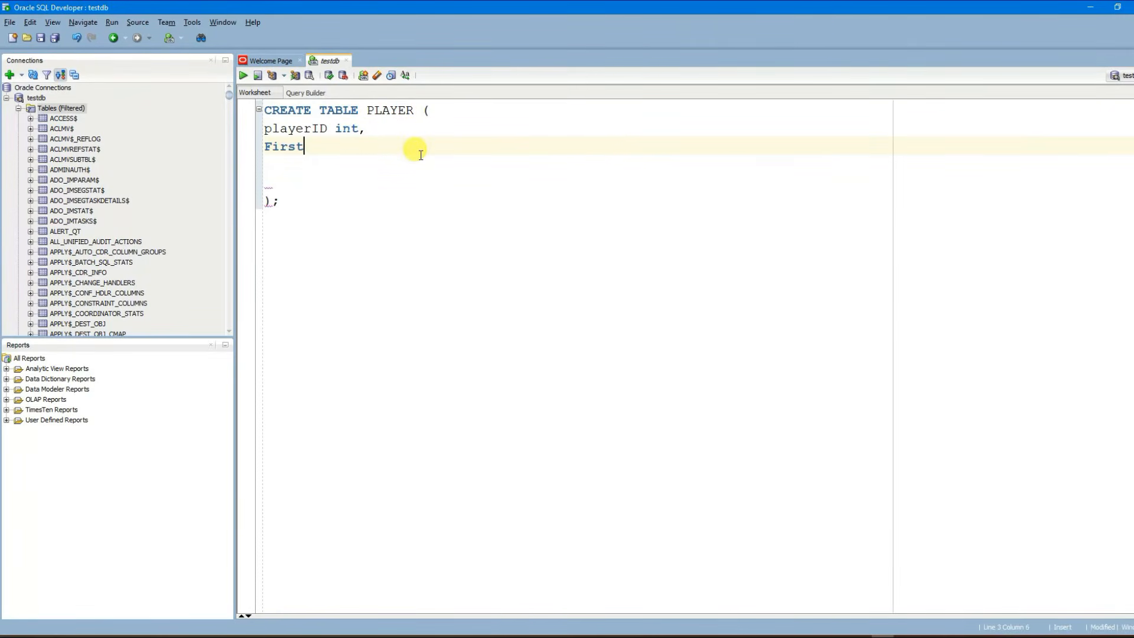
pyautogui.write('Name vhar')
pyautogui.press('BackSpace')
pyautogui.write('archar')
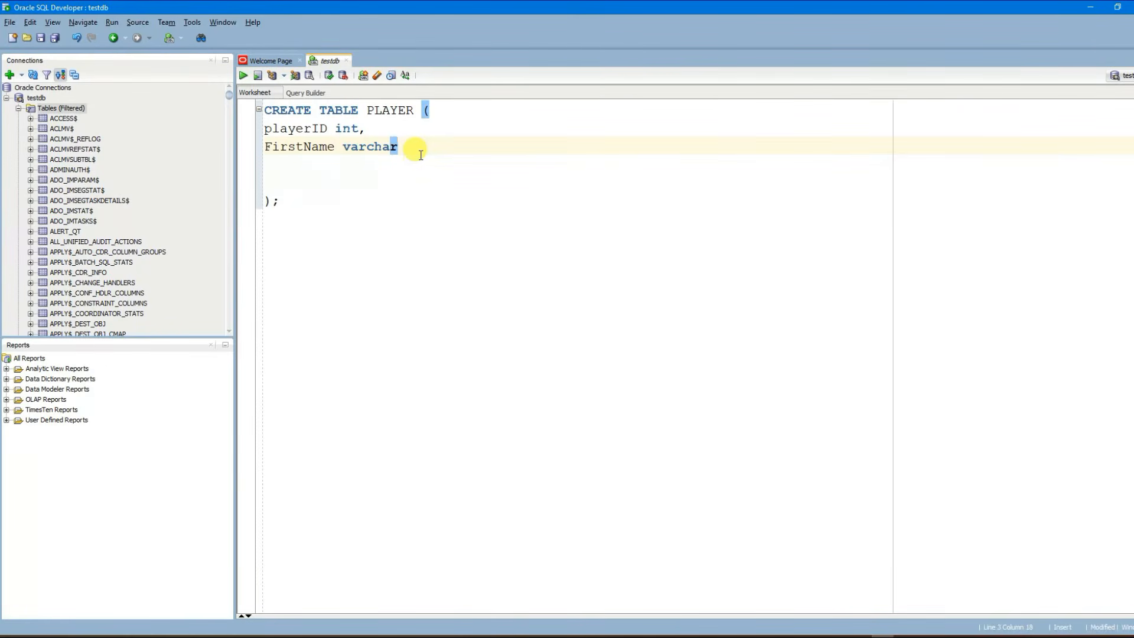
pyautogui.write('(255),')
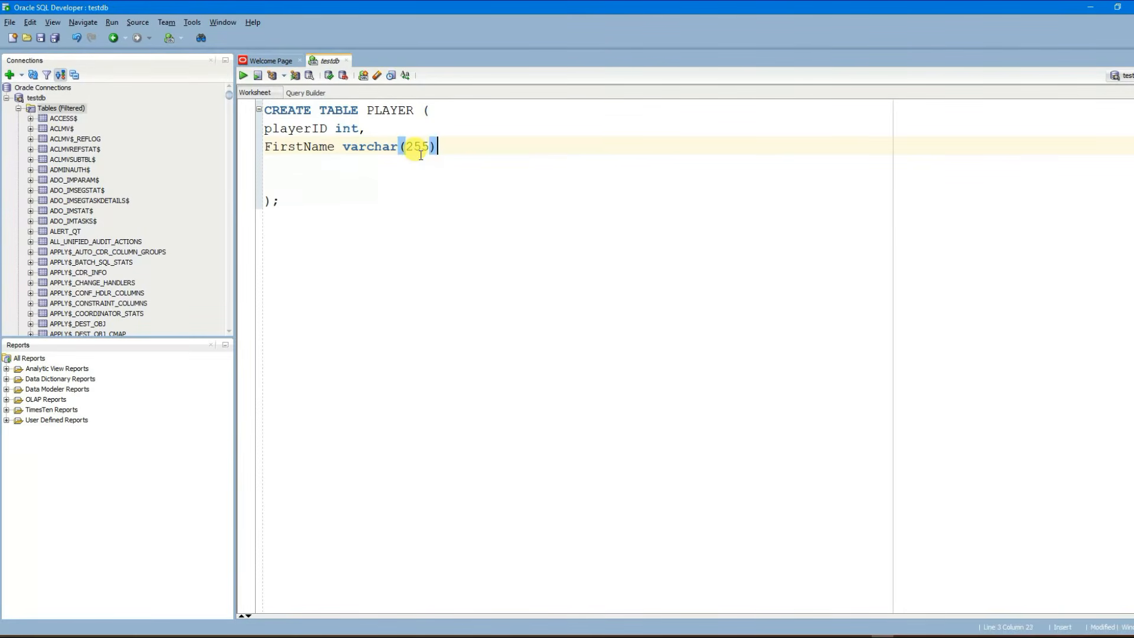
pyautogui.press('Return')
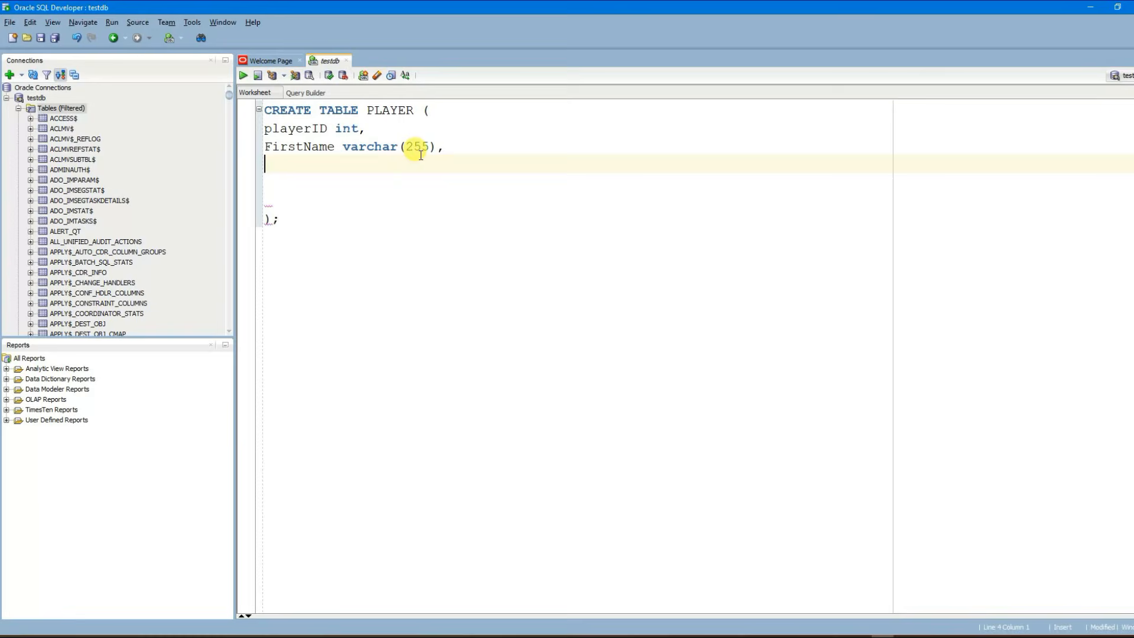
# Step: Add LastName and Sport varchar(255) columns, remove extra blank lines, and select the whole statement
pyautogui.write('LastName varchar')
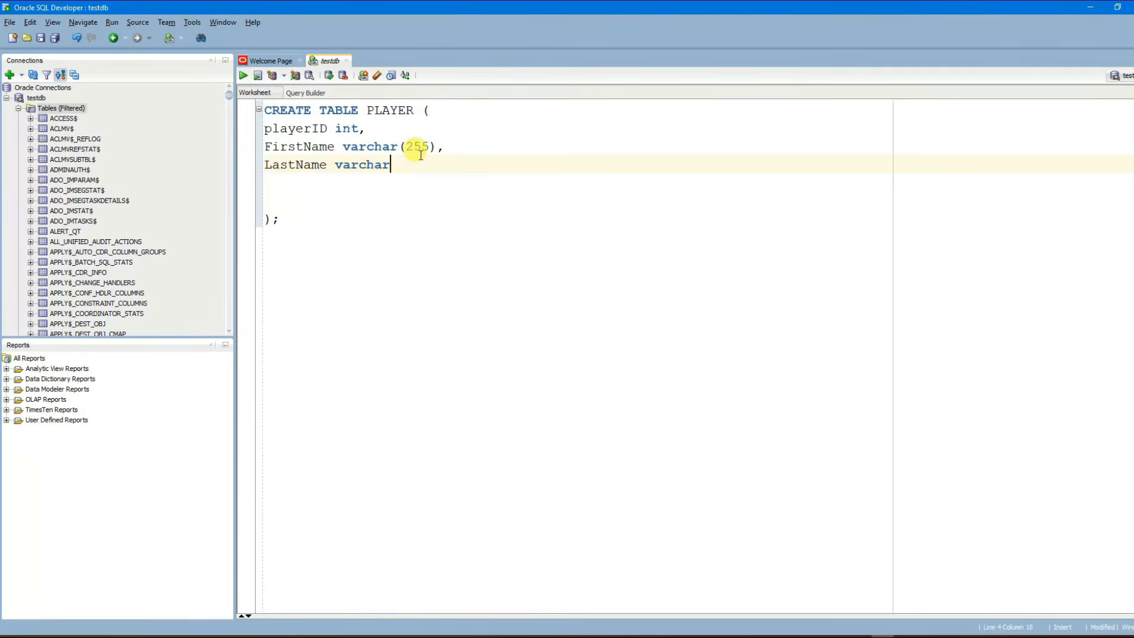
pyautogui.write('(25)')
pyautogui.press('Left')
pyautogui.write('255')
pyautogui.press('Right')
pyautogui.write(',')
pyautogui.press('Return')
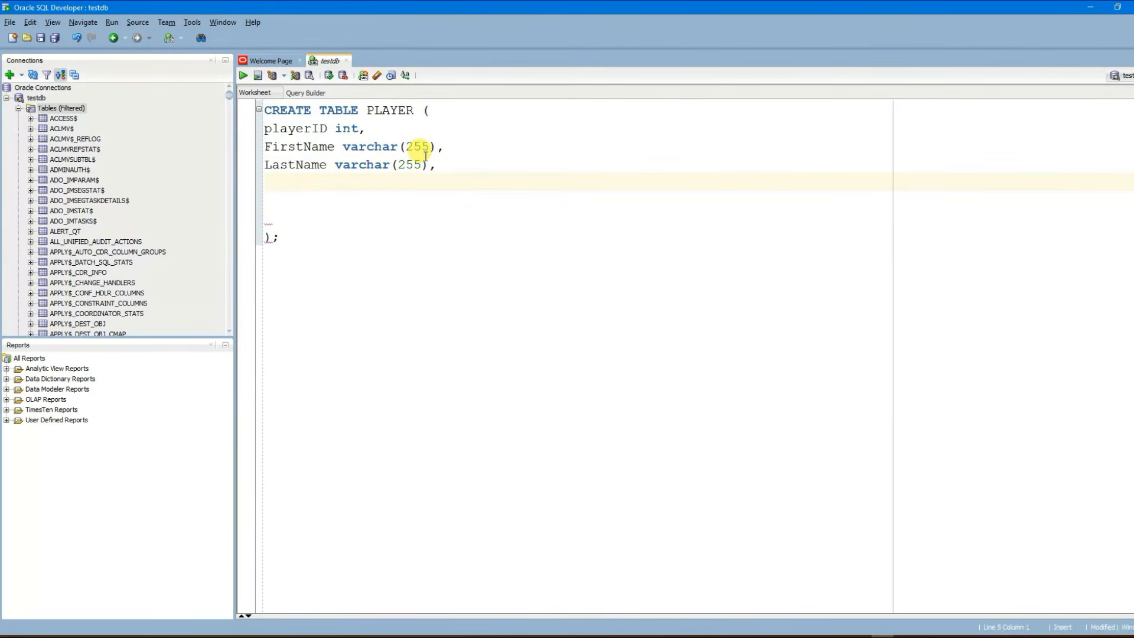
pyautogui.write('Sport varchar(')
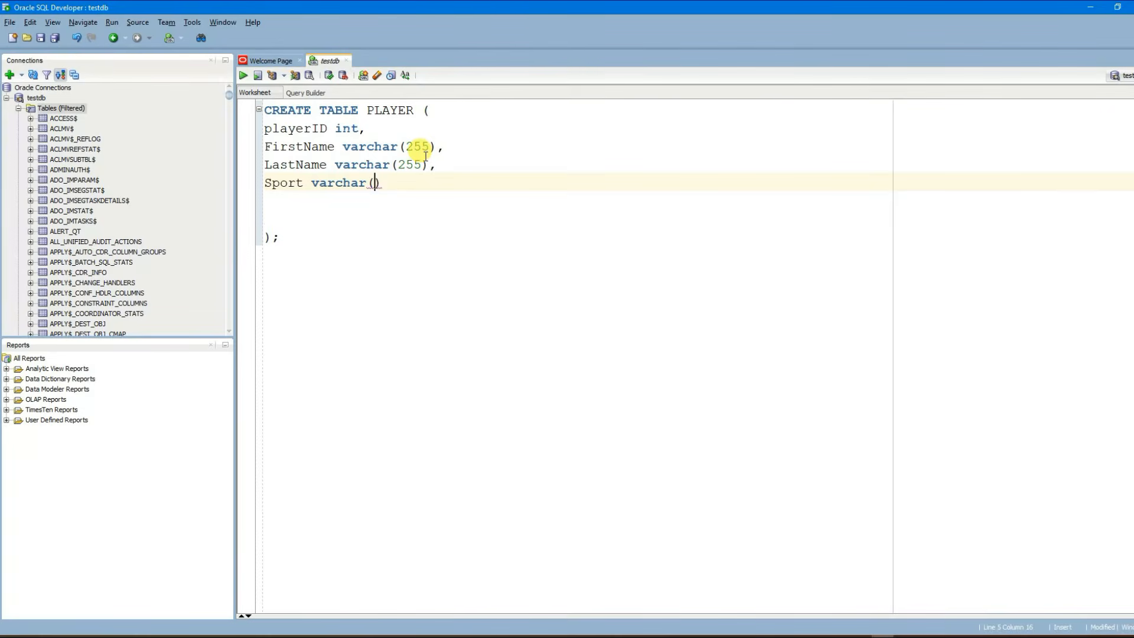
pyautogui.write('255')
pyautogui.click(283, 234)
pyautogui.hotkey('ctrl', 'a')
pyautogui.click(311, 231)
pyautogui.click(287, 218)
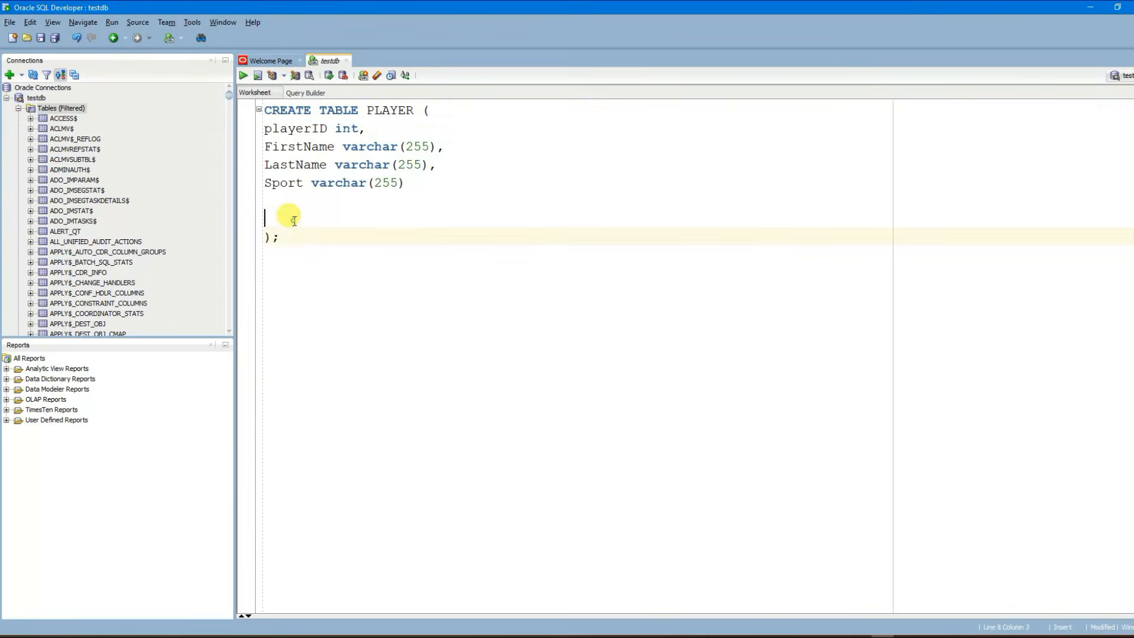
pyautogui.press('BackSpace')
pyautogui.press('BackSpace')
pyautogui.hotkey('ctrl', 'a')
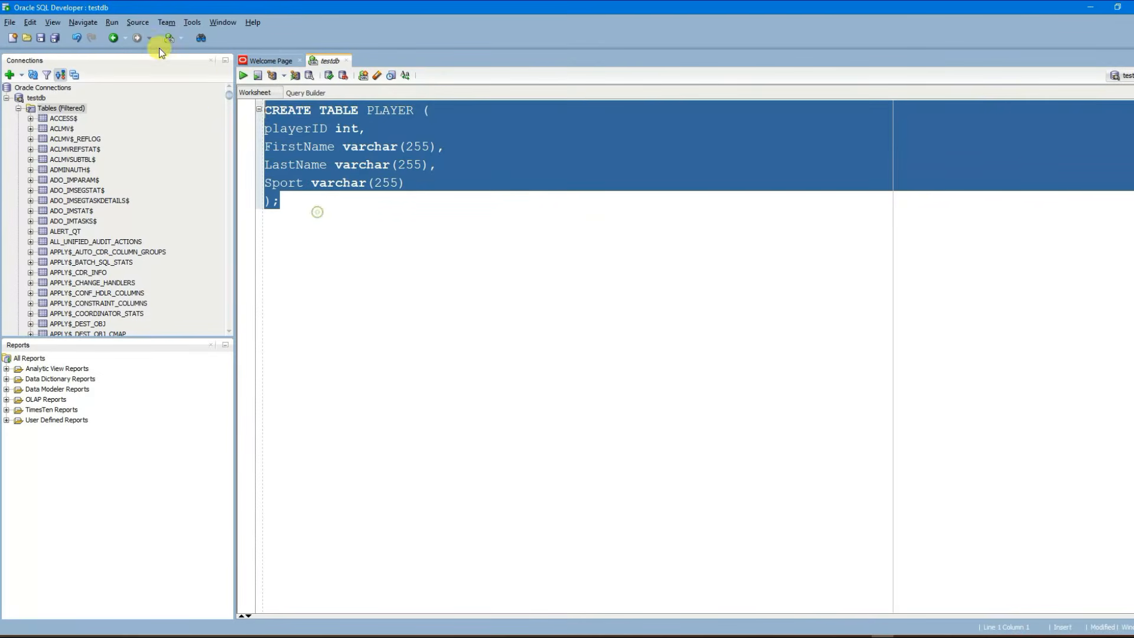
# Step: Run the CREATE TABLE statement and confirm 'Table PLAYER created.' in Script Output
pyautogui.click(242, 75)
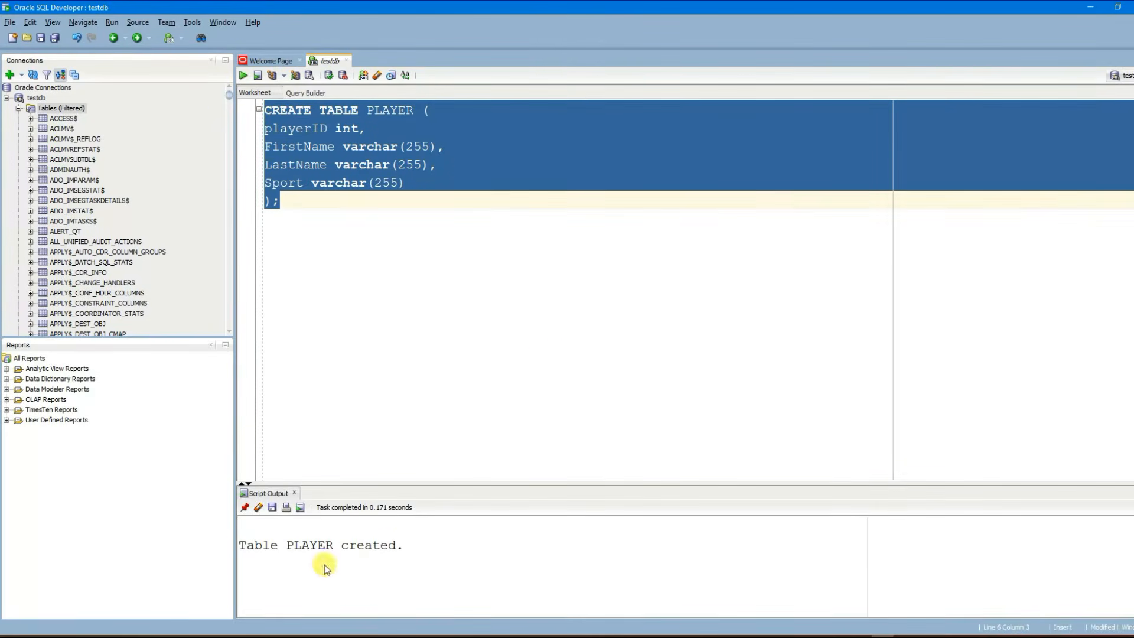
pyautogui.moveTo(246, 545); pyautogui.dragTo(390, 551)
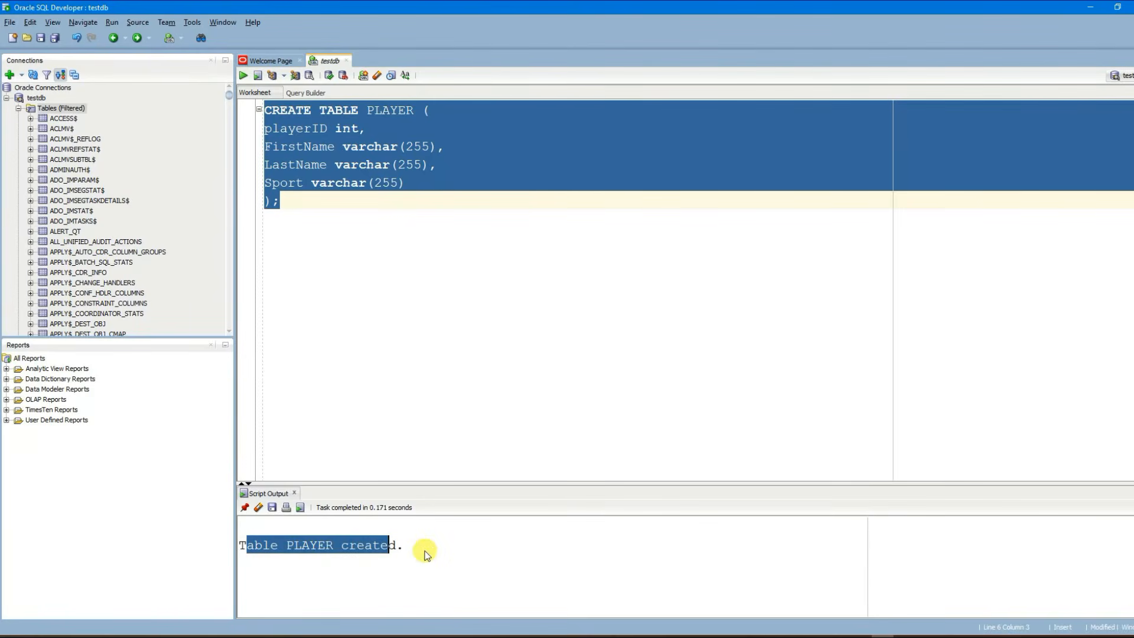
pyautogui.click(443, 552)
pyautogui.moveTo(294, 543); pyautogui.dragTo(327, 546)
pyautogui.click(48, 108)
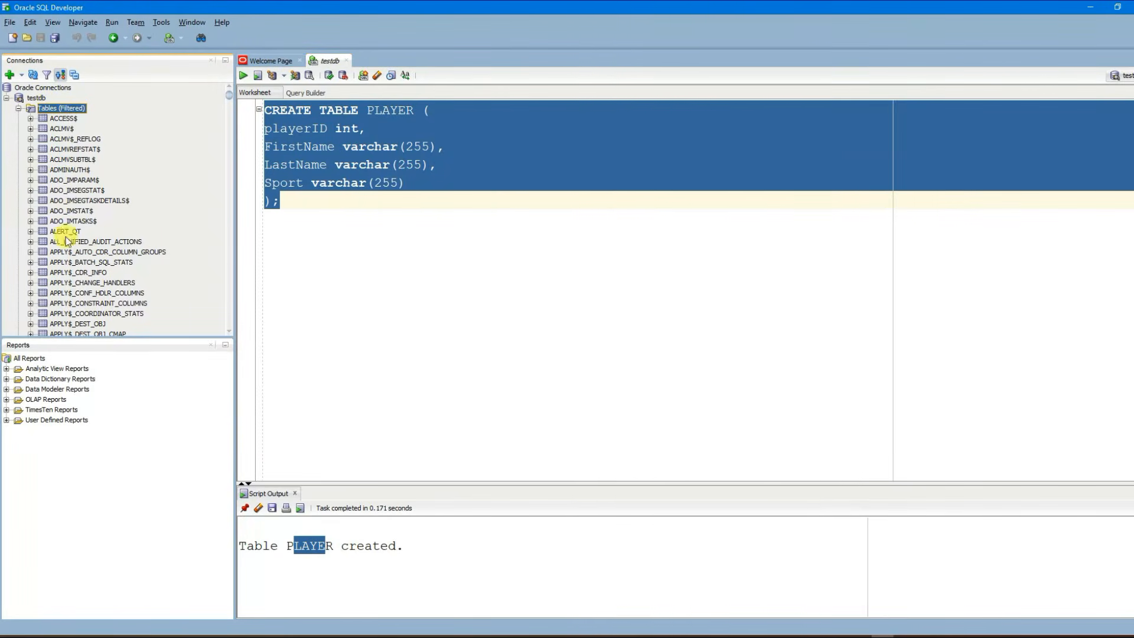
# Step: Filter the Tables list to PLAYER, view its four columns, and return to the testdb worksheet
pyautogui.click(47, 109)
pyautogui.rightClick(52, 110)
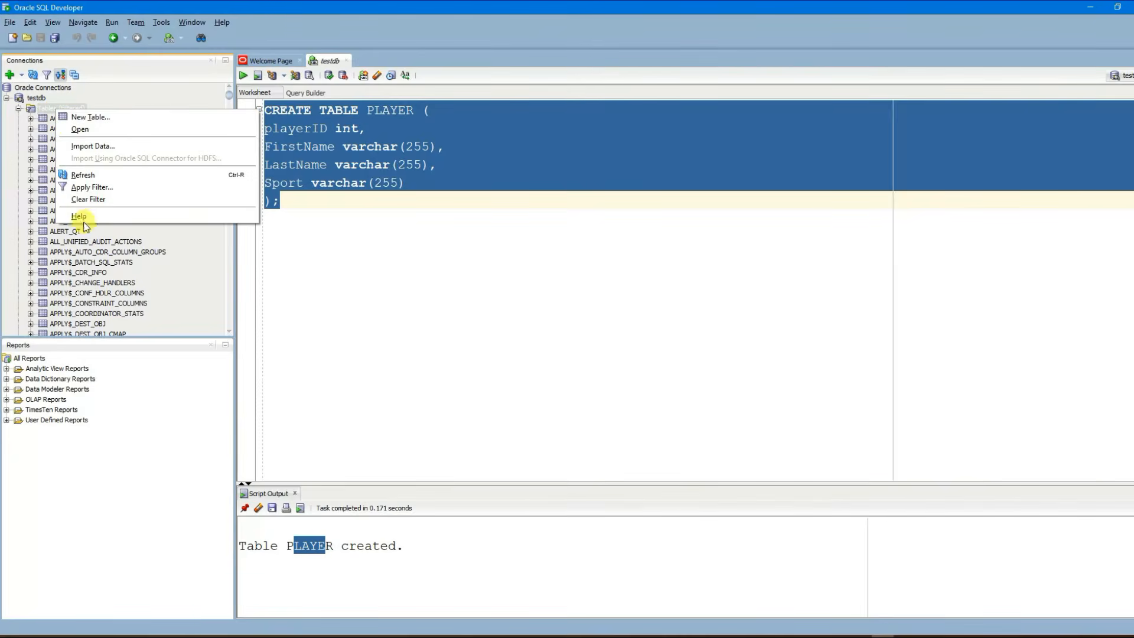
pyautogui.click(97, 189)
pyautogui.moveTo(424, 187); pyautogui.dragTo(459, 173)
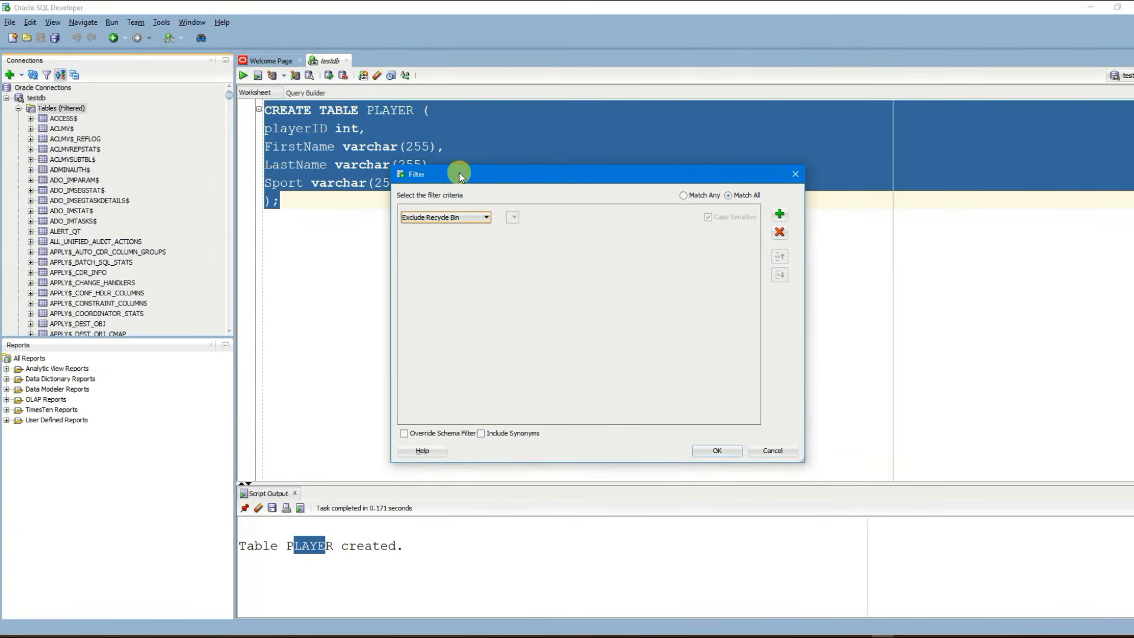
pyautogui.click(781, 215)
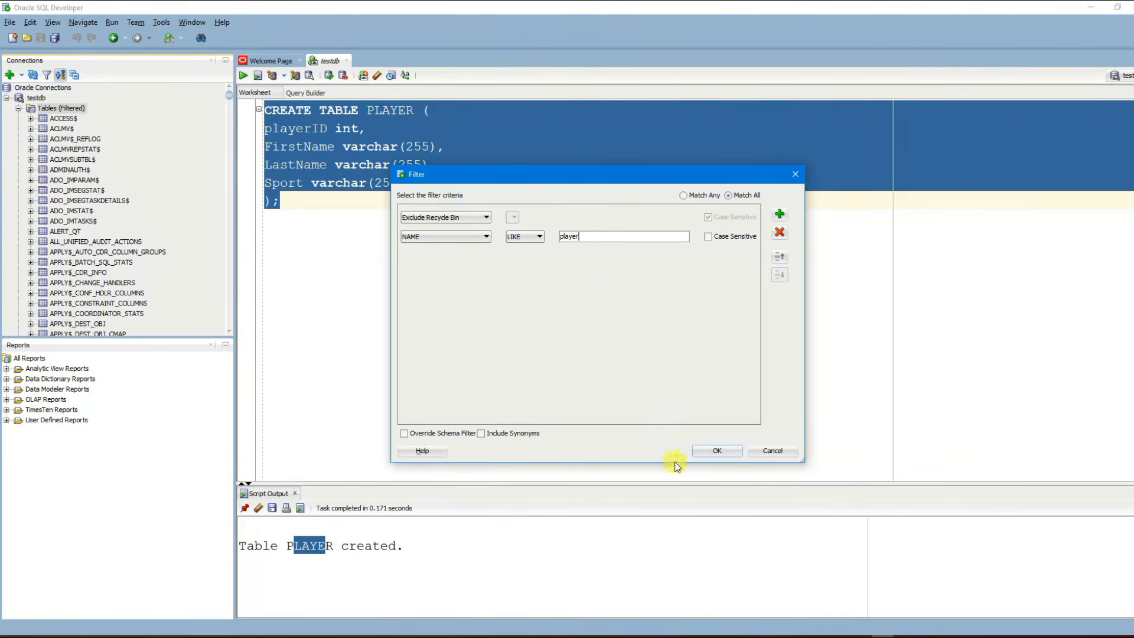
pyautogui.click(717, 450)
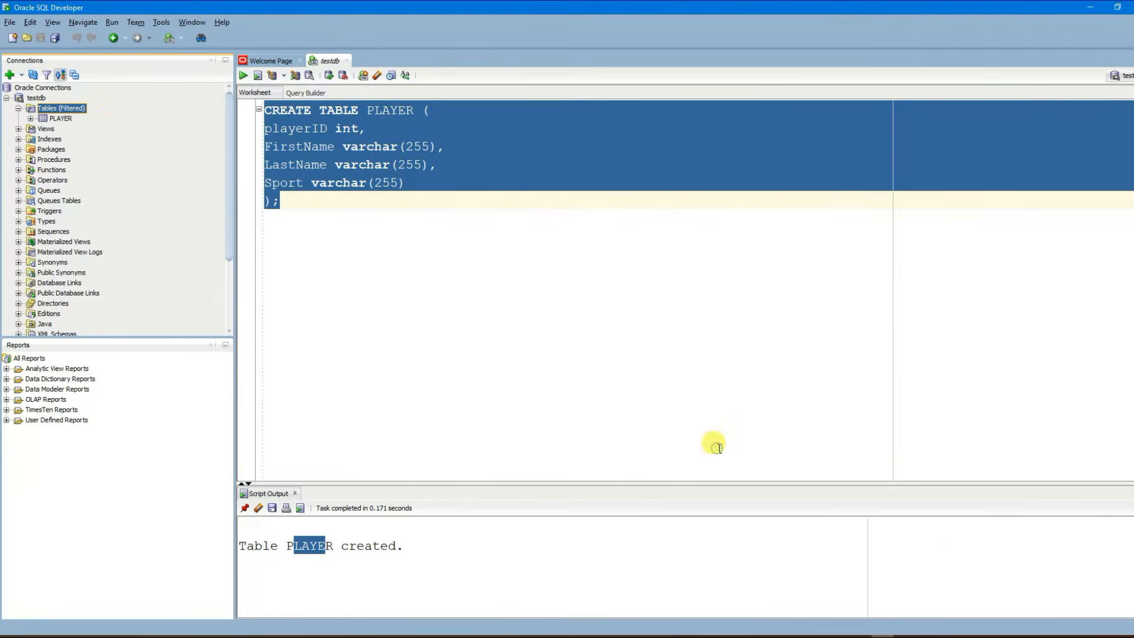
pyautogui.click(57, 120)
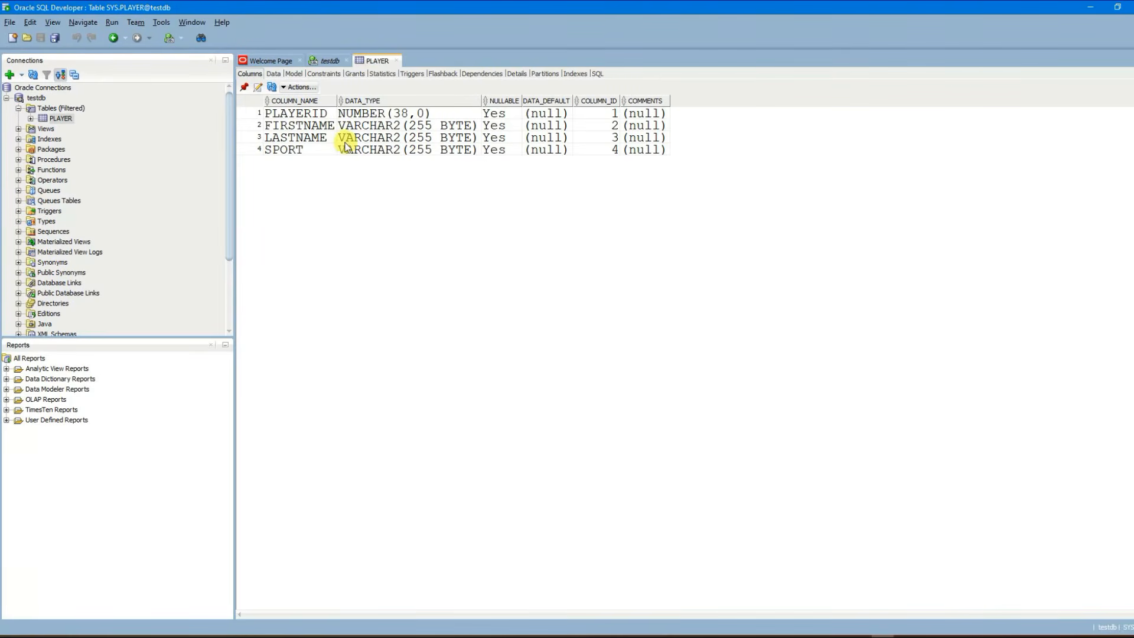
pyautogui.click(327, 61)
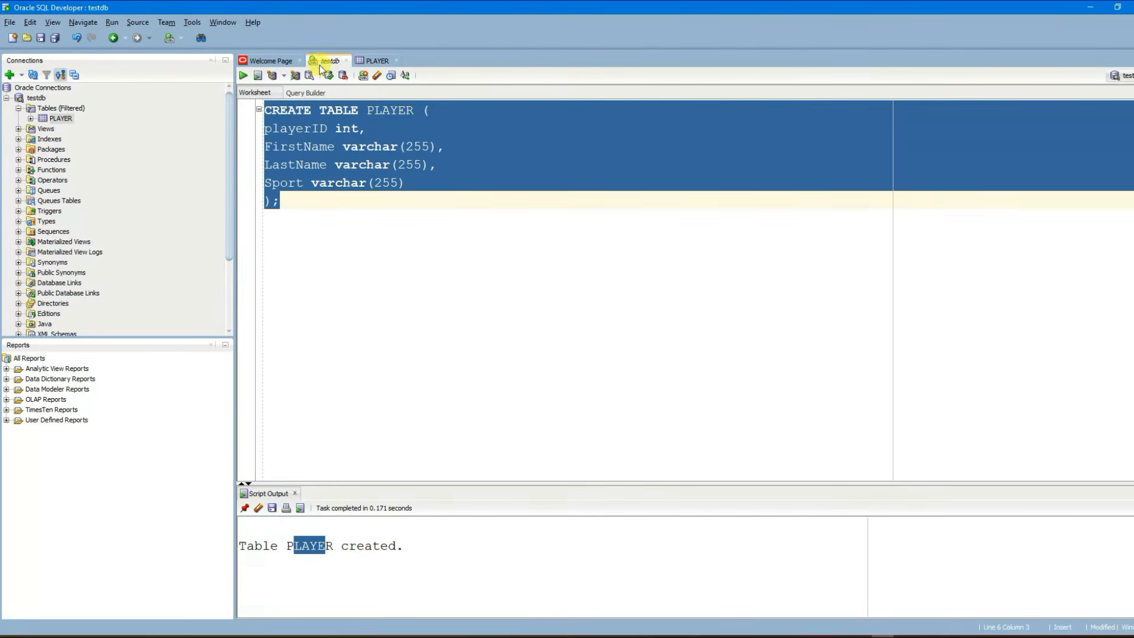
# Step: Add a blank line below CREATE TABLE and insert the INSERT INTO template
pyautogui.click(324, 203)
pyautogui.hotkey('ctrl', 'a')
pyautogui.click(391, 247)
pyautogui.press('Return')
pyautogui.press('Return')
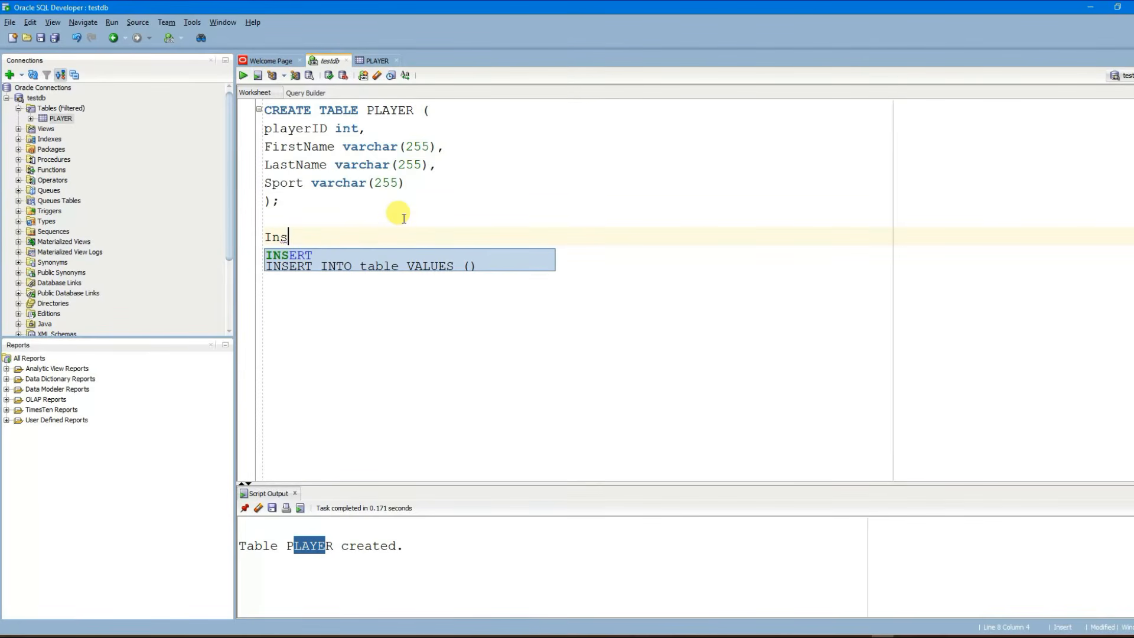
pyautogui.press('Down')
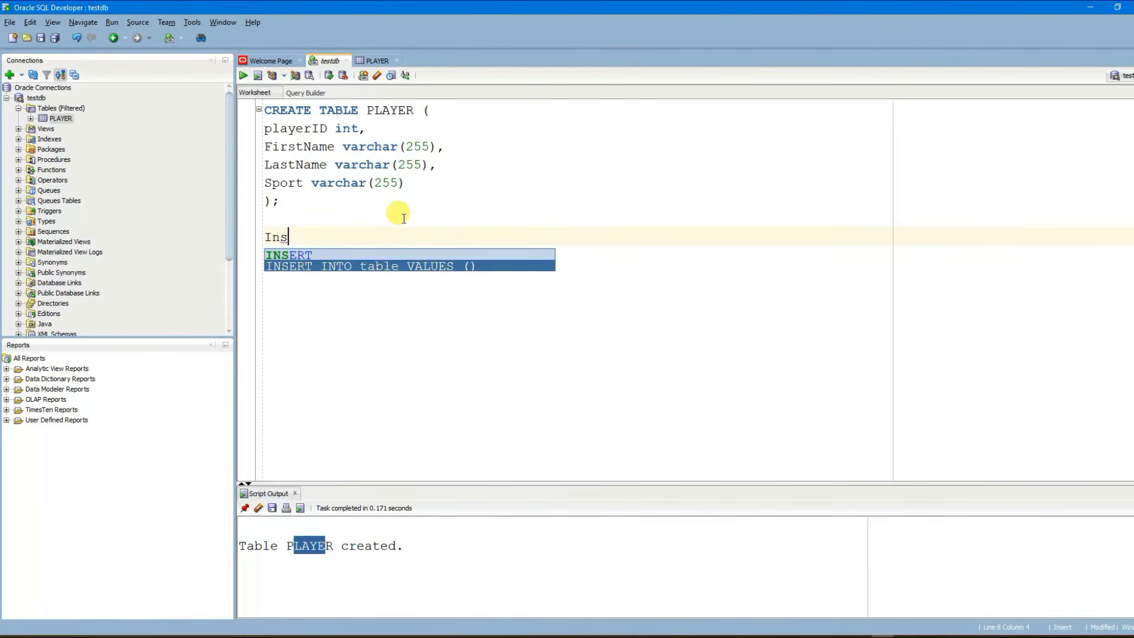
pyautogui.press('Return')
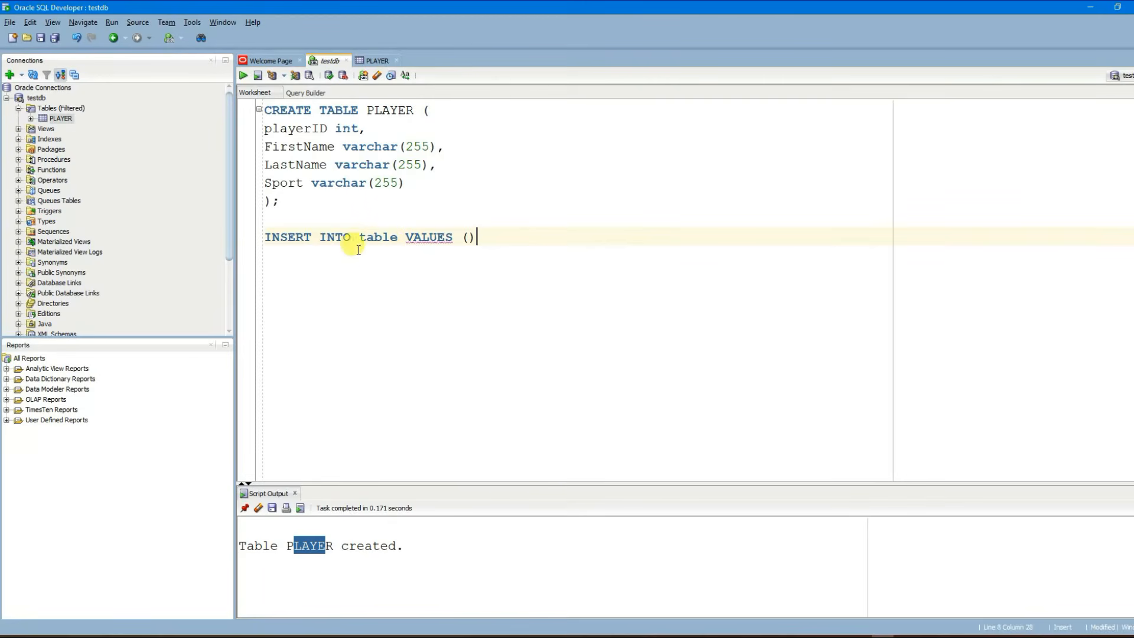
# Step: Replace the template's placeholder table name with PLAYER and open the column list
pyautogui.moveTo(280, 239); pyautogui.dragTo(415, 238)
pyautogui.click(435, 285)
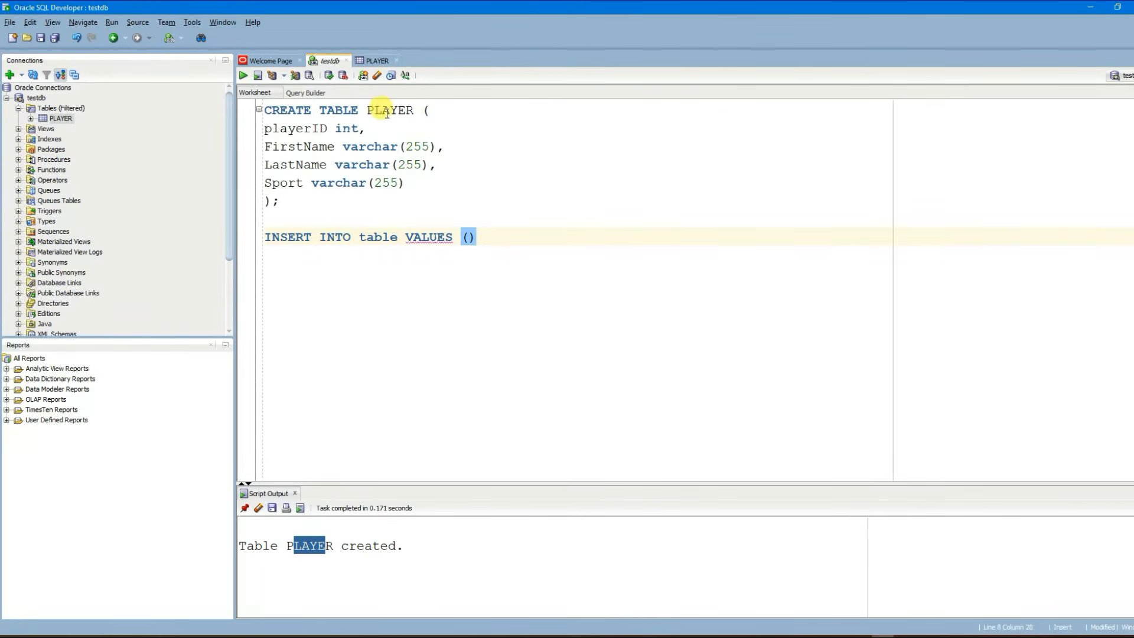
pyautogui.click(358, 238)
pyautogui.write('P')
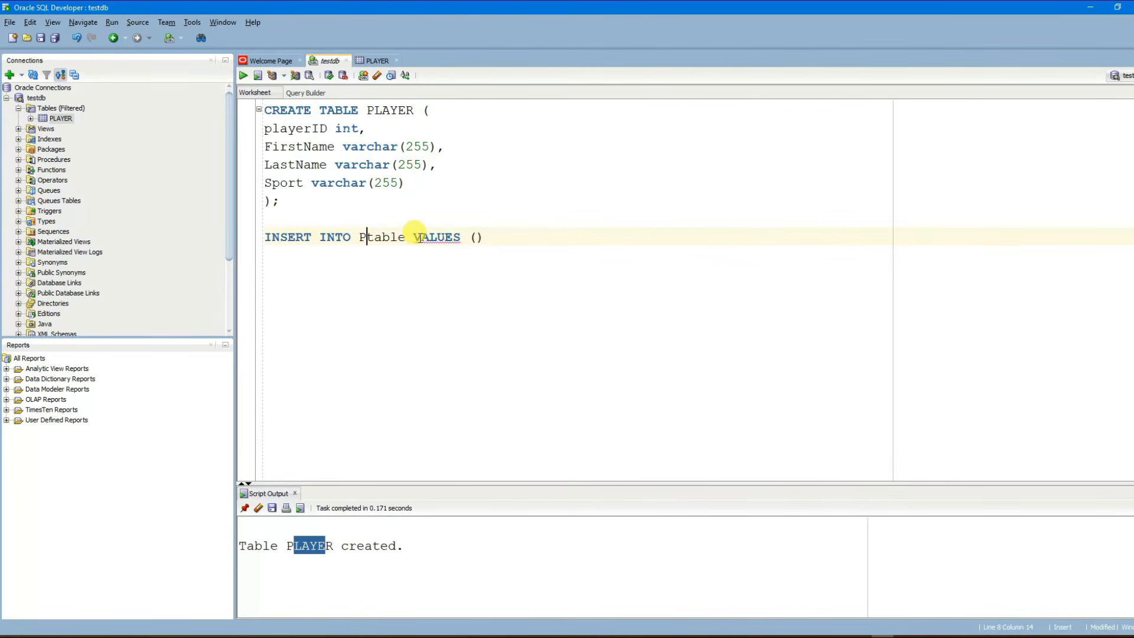
pyautogui.write('LAYER')
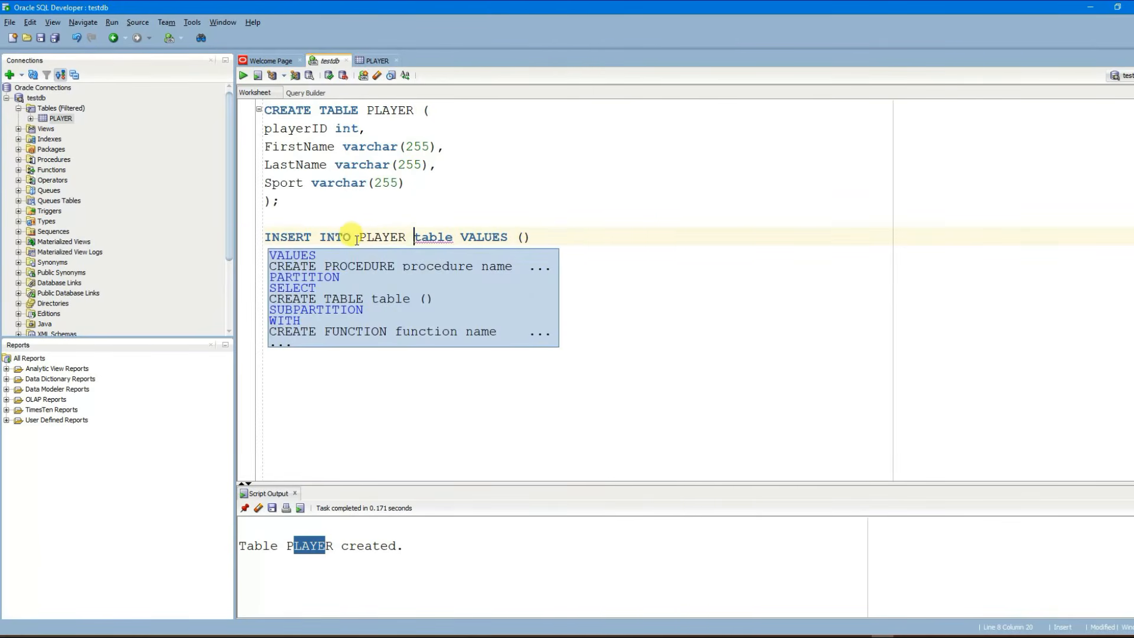
pyautogui.click(426, 234)
pyautogui.doubleClick(432, 235)
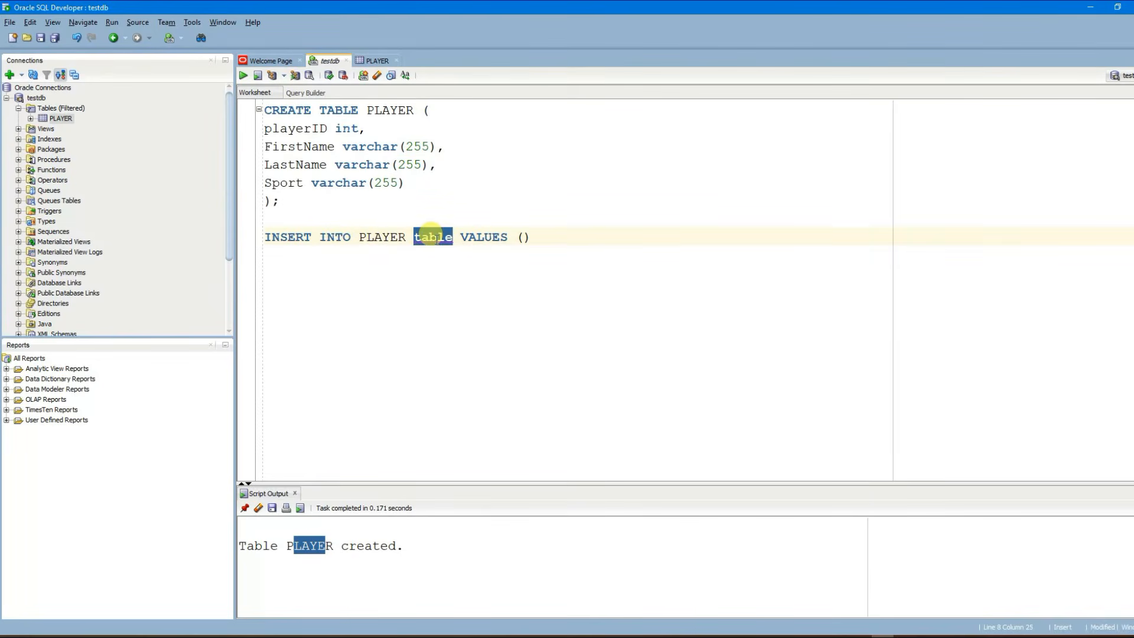
pyautogui.press('BackSpace')
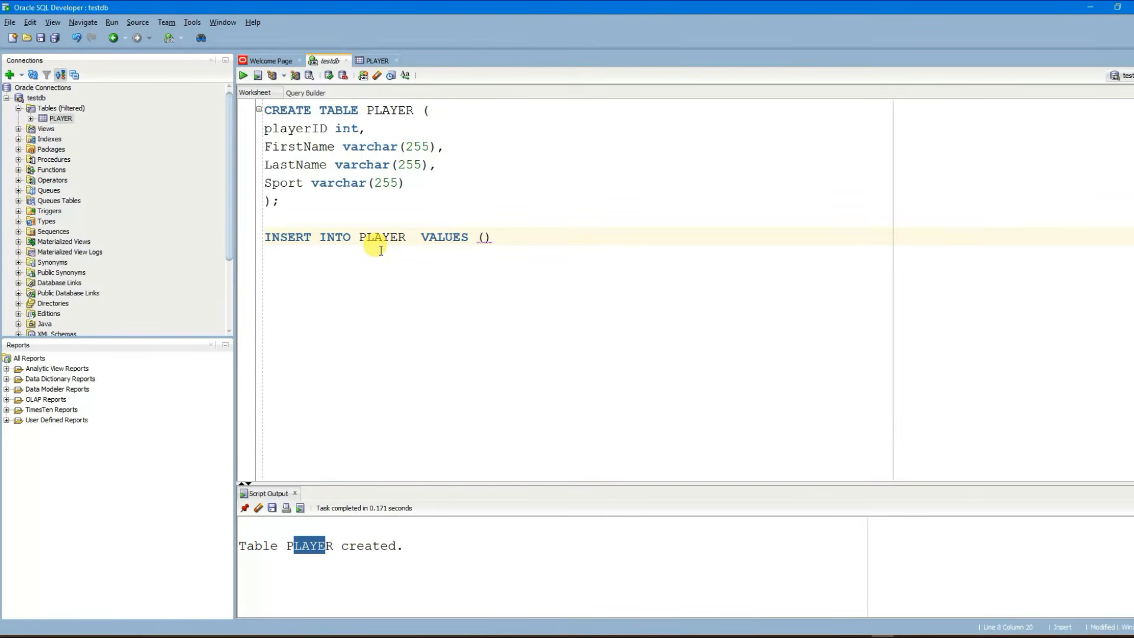
pyautogui.write('(')
# Step: Copy playerID and FirstName from the table definition into the INSERT column list
pyautogui.doubleClick(311, 128)
pyautogui.hotkey('ctrl', 'c')
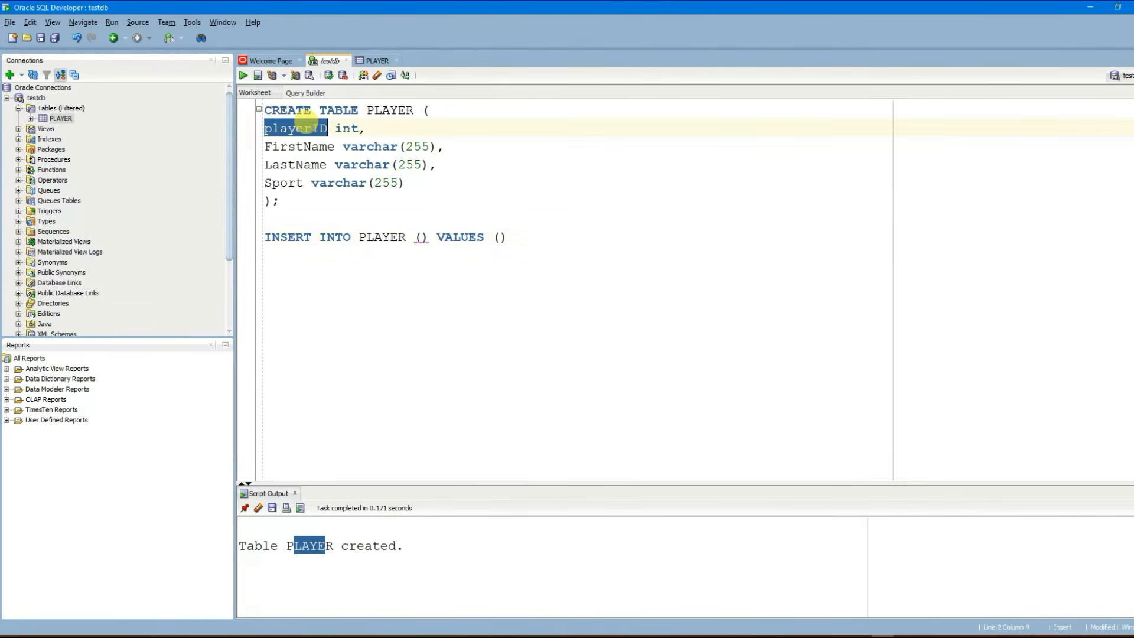
pyautogui.click(422, 238)
pyautogui.hotkey('ctrl', 'v')
pyautogui.write(',')
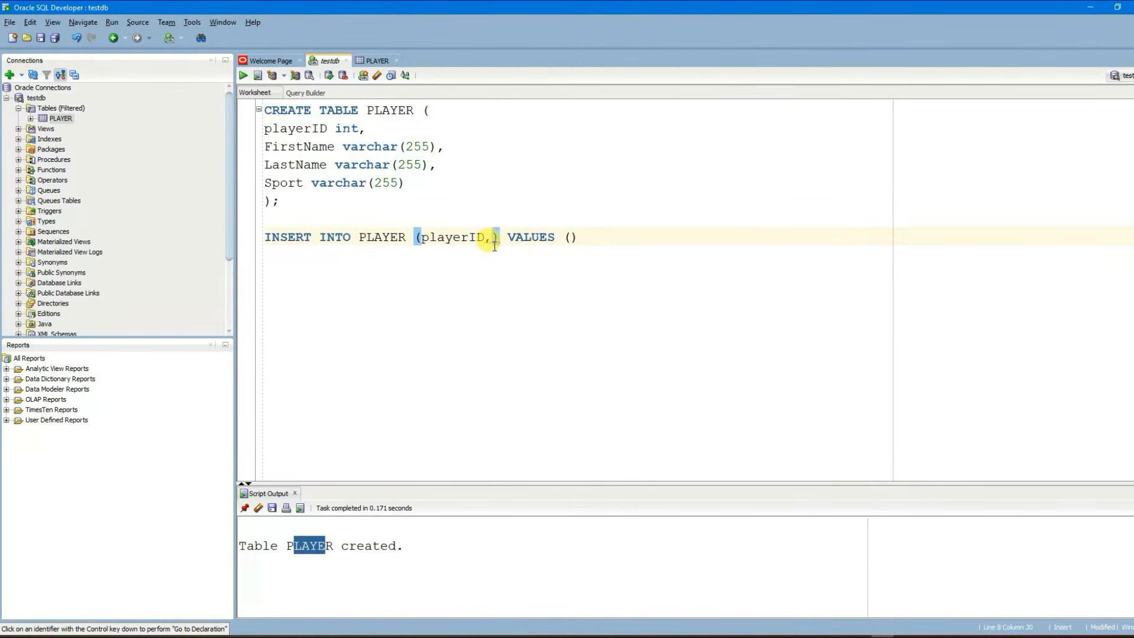
pyautogui.doubleClick(288, 146)
pyautogui.hotkey('ctrl', 'c')
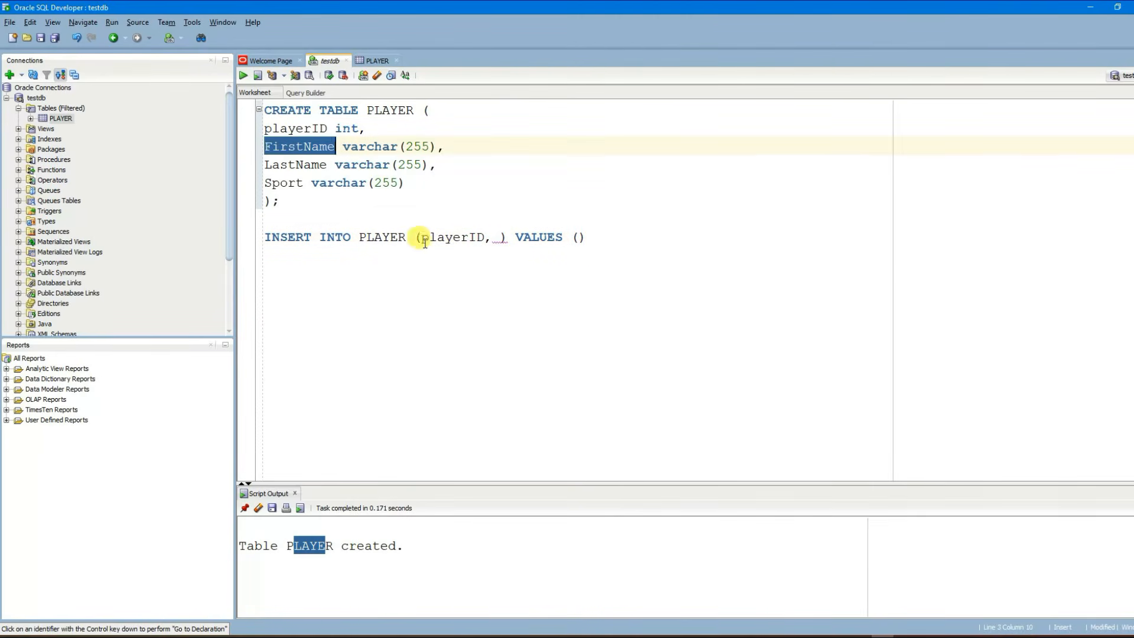
pyautogui.click(500, 237)
pyautogui.press('BackSpace')
pyautogui.hotkey('ctrl', 'v')
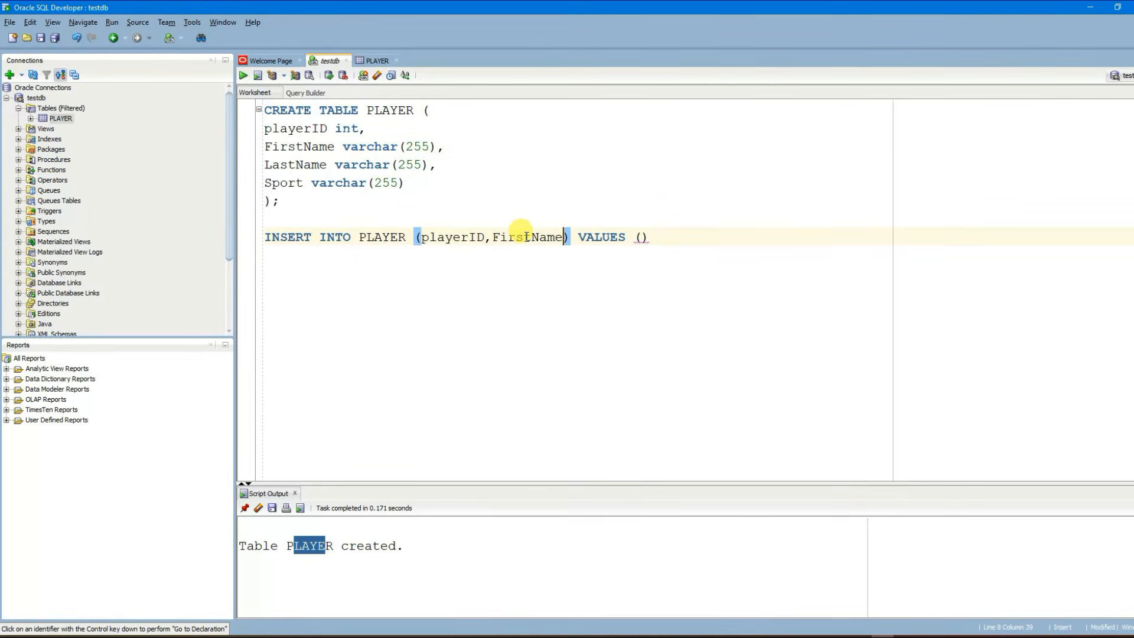
pyautogui.write(',')
# Step: Add LastName and Sport to complete the INSERT column list
pyautogui.doubleClick(290, 177)
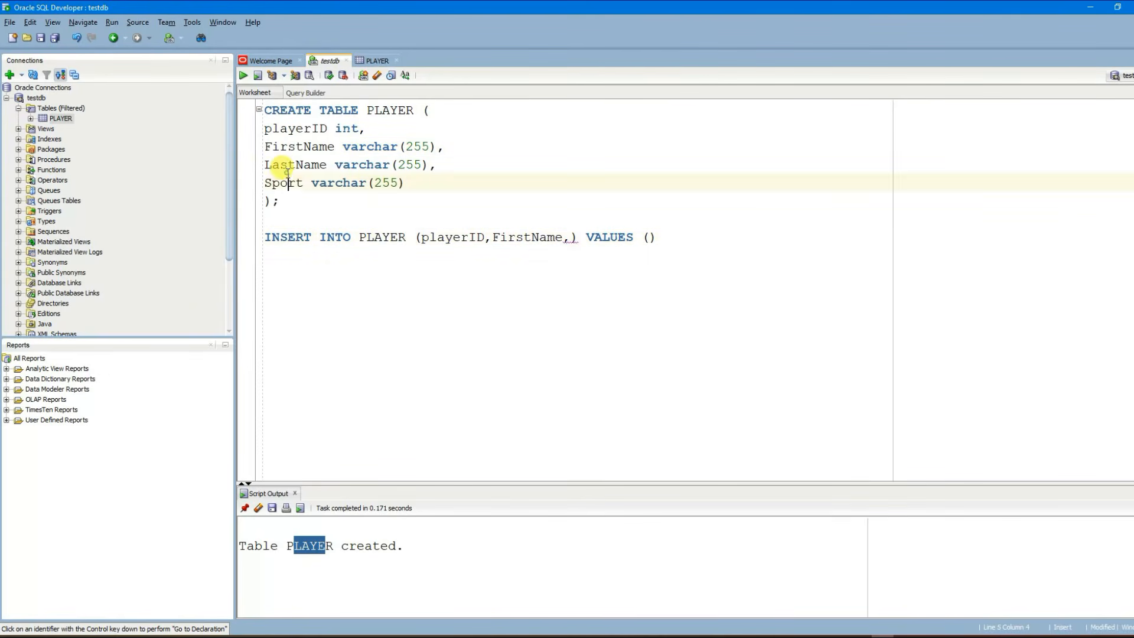
pyautogui.doubleClick(291, 165)
pyautogui.hotkey('ctrl', 'c')
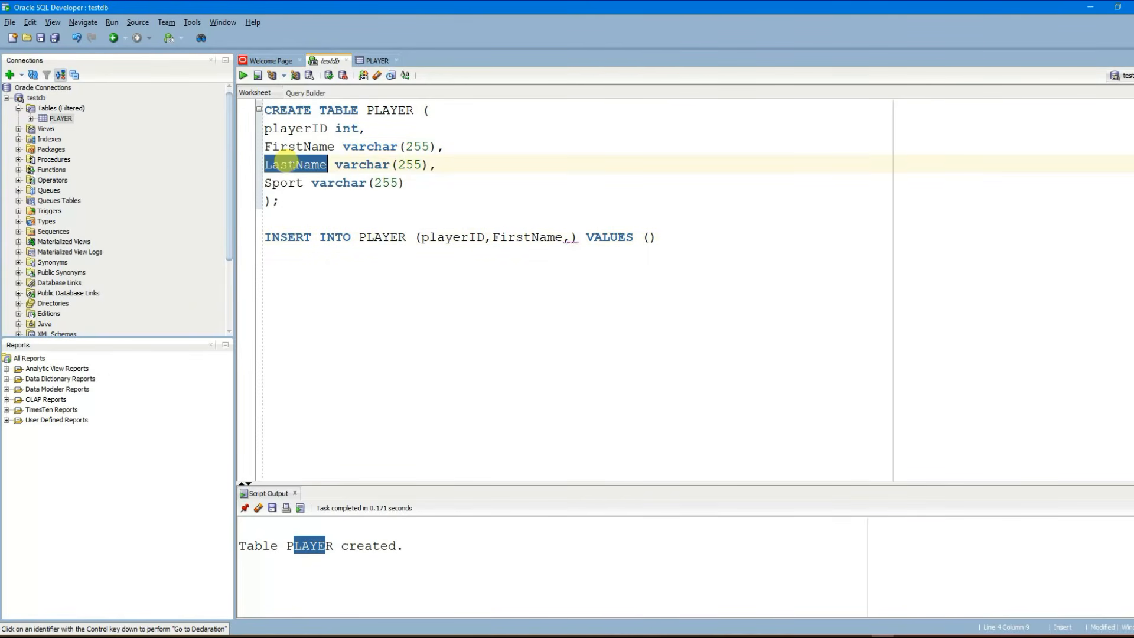
pyautogui.click(570, 237)
pyautogui.hotkey('ctrl', 'v')
pyautogui.write(',')
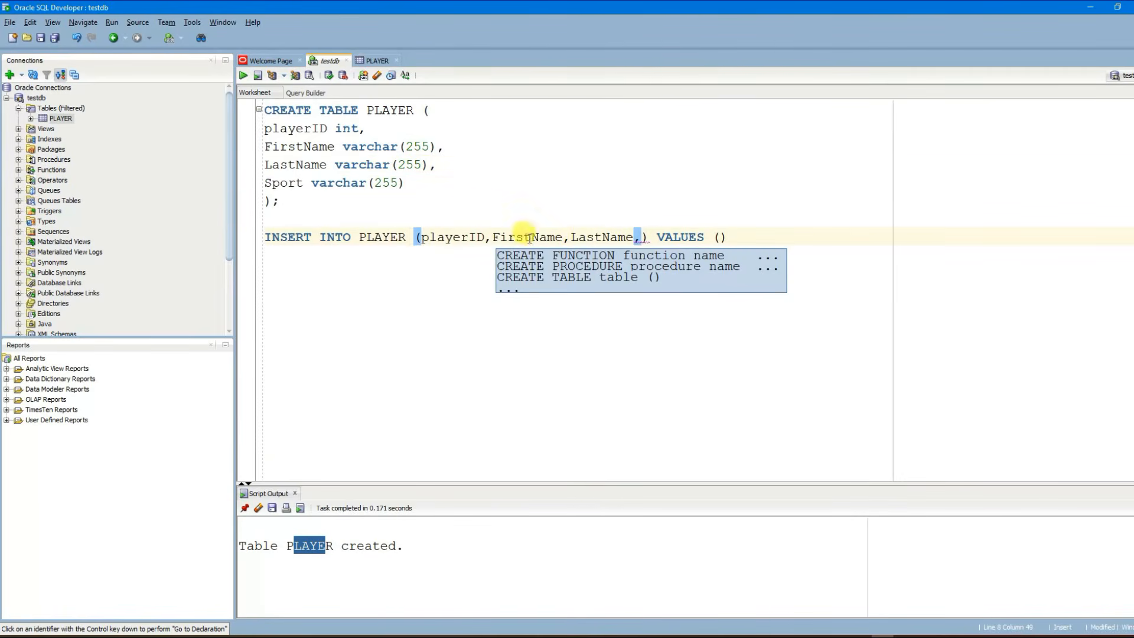
pyautogui.doubleClick(287, 183)
pyautogui.hotkey('ctrl', 'c')
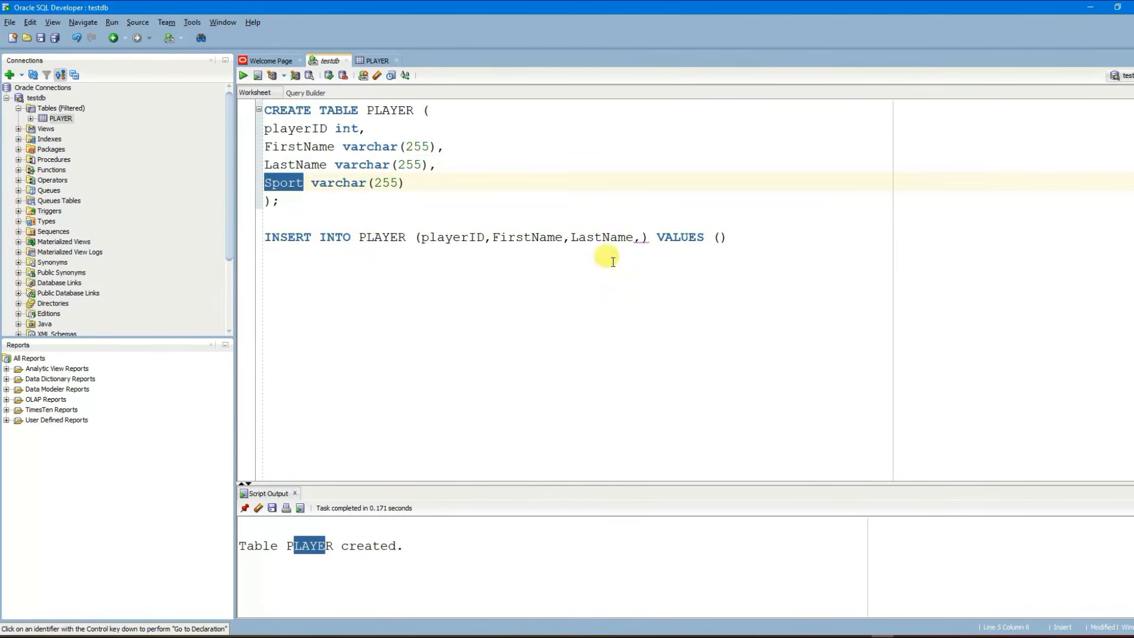
pyautogui.click(641, 237)
pyautogui.hotkey('ctrl', 'v')
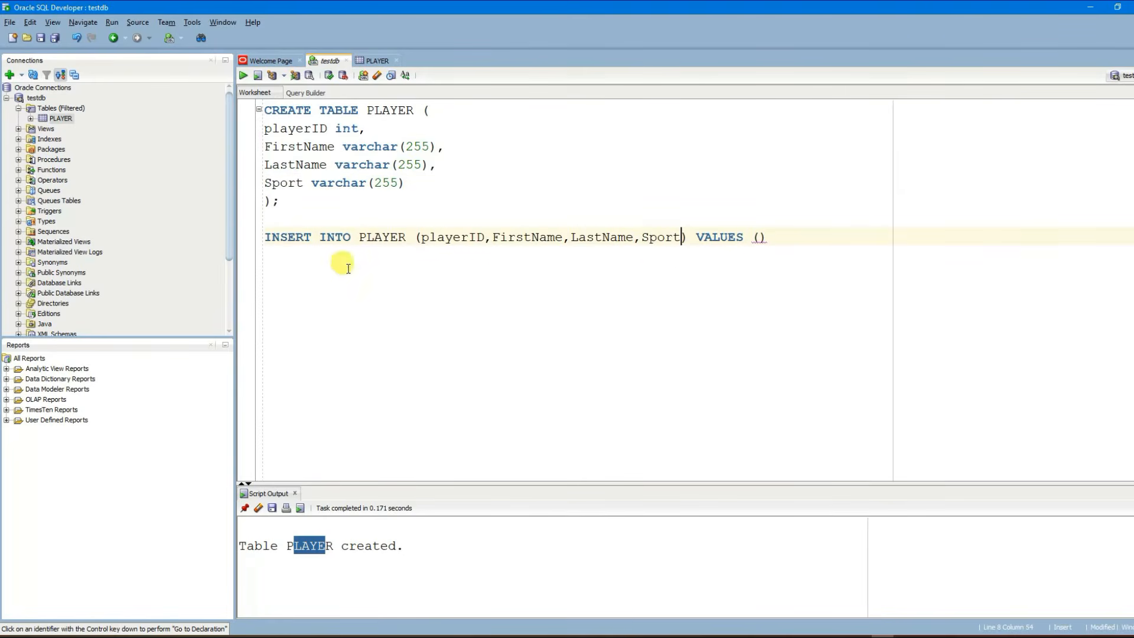
# Step: Enter the values 1, 'Sachin' and 'Tendulkar', fixing the last-name typo
pyautogui.moveTo(265, 237); pyautogui.dragTo(402, 237)
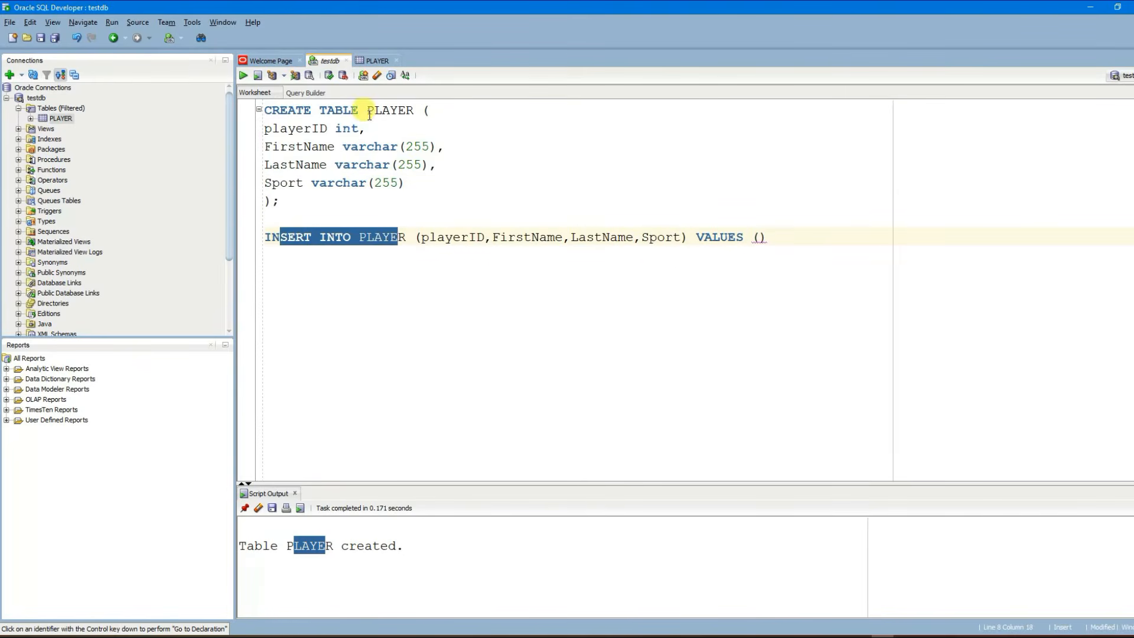
pyautogui.moveTo(367, 110); pyautogui.dragTo(430, 110)
pyautogui.moveTo(416, 237); pyautogui.dragTo(690, 240)
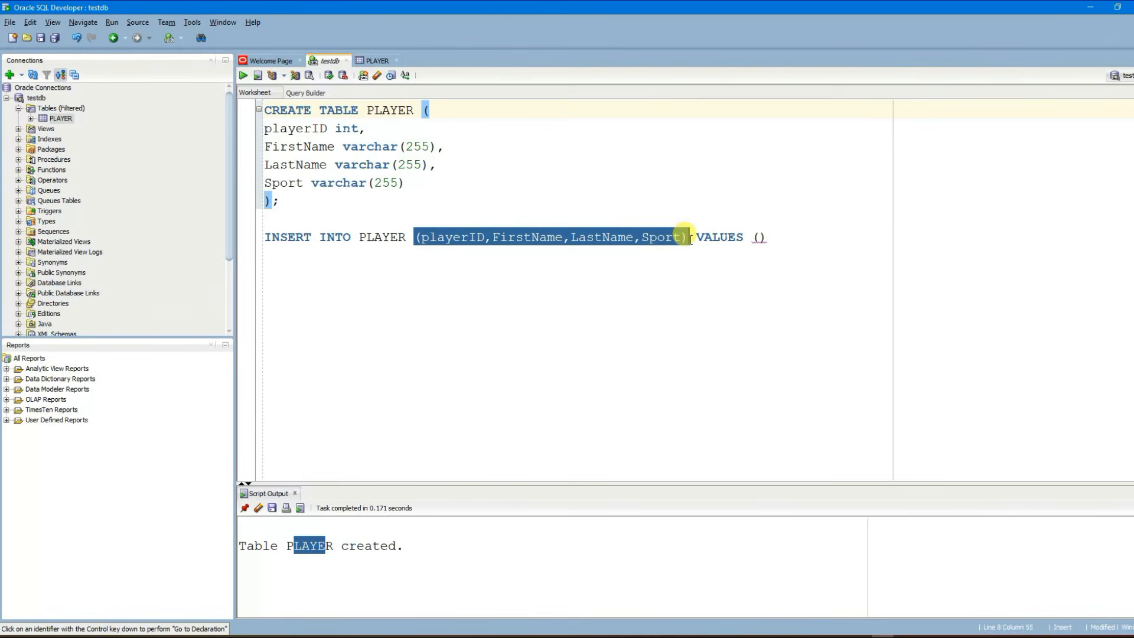
pyautogui.click(729, 237)
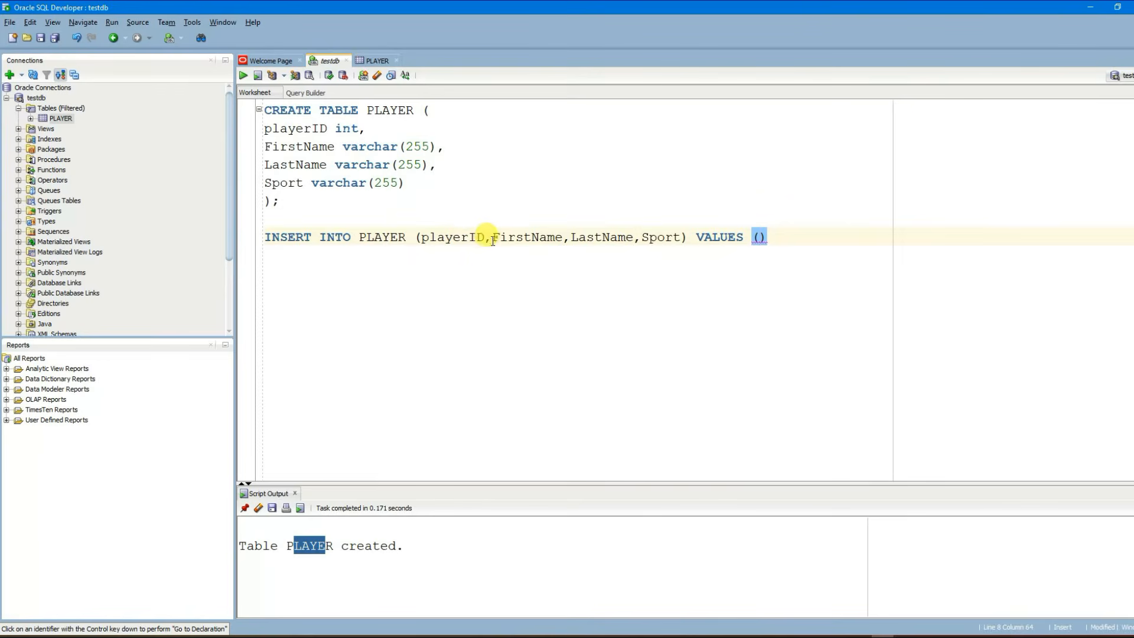
pyautogui.write('1')
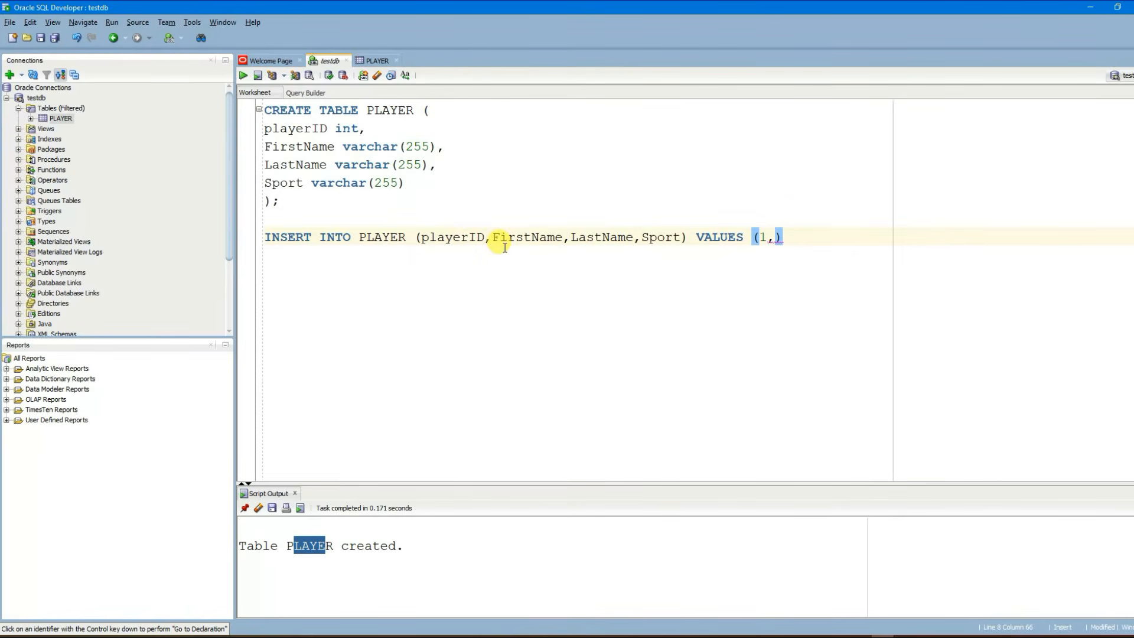
pyautogui.write(",'")
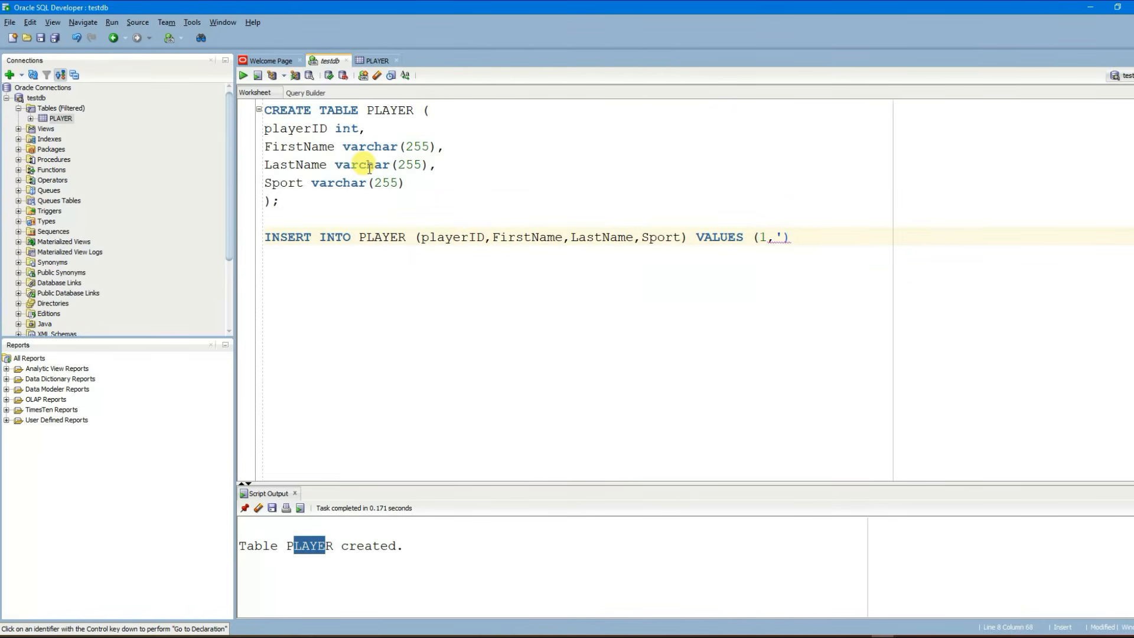
pyautogui.press('Left')
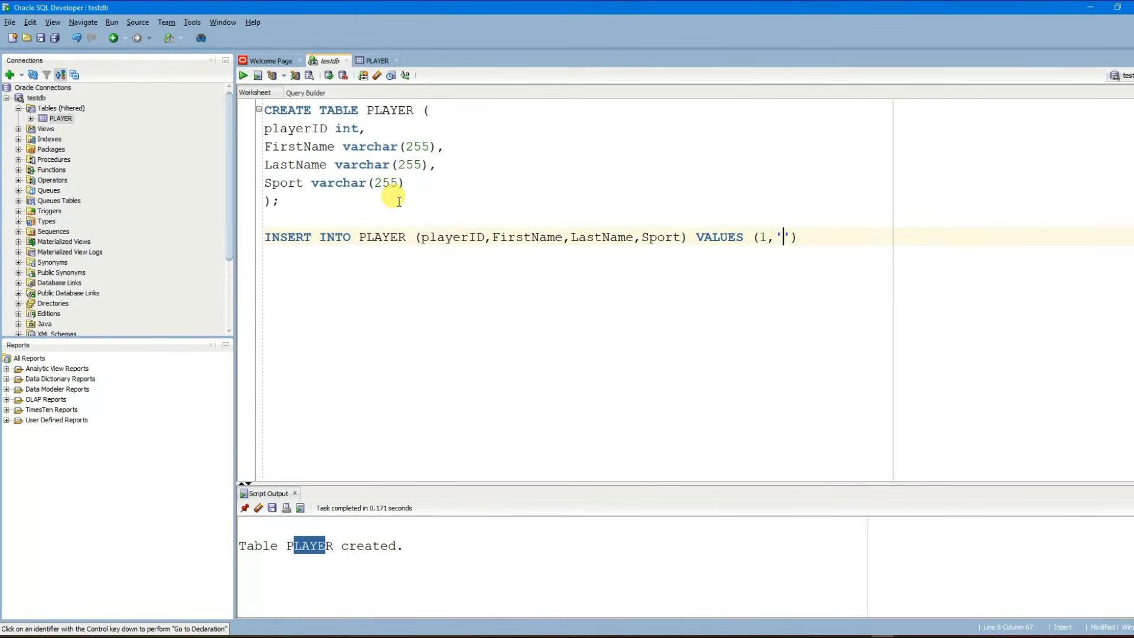
pyautogui.write('Sachin')
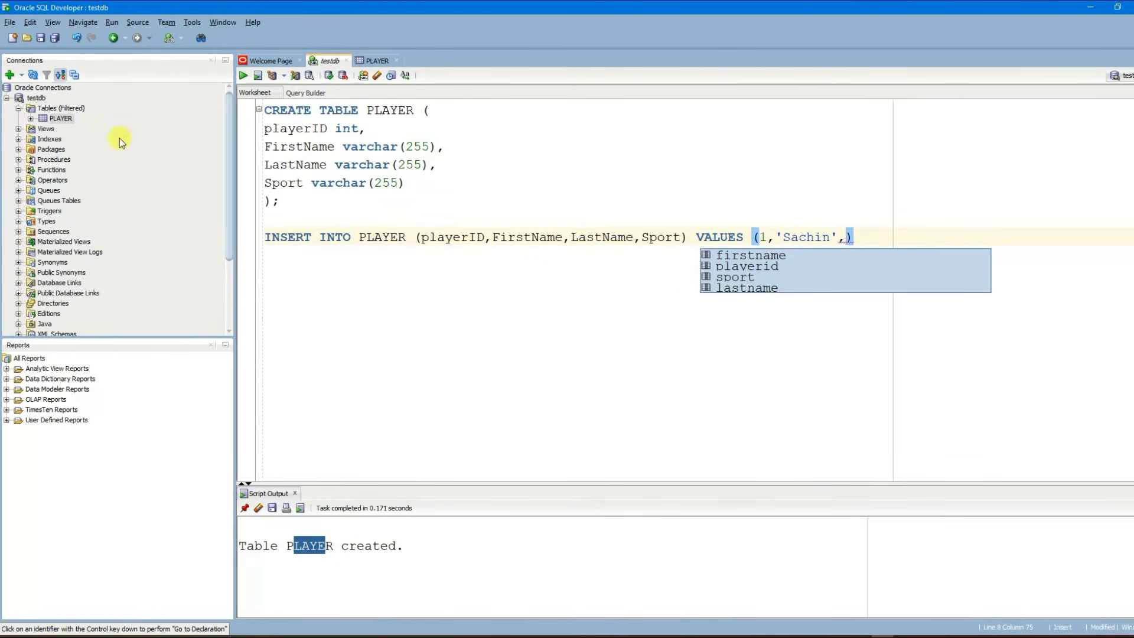
pyautogui.write("''")
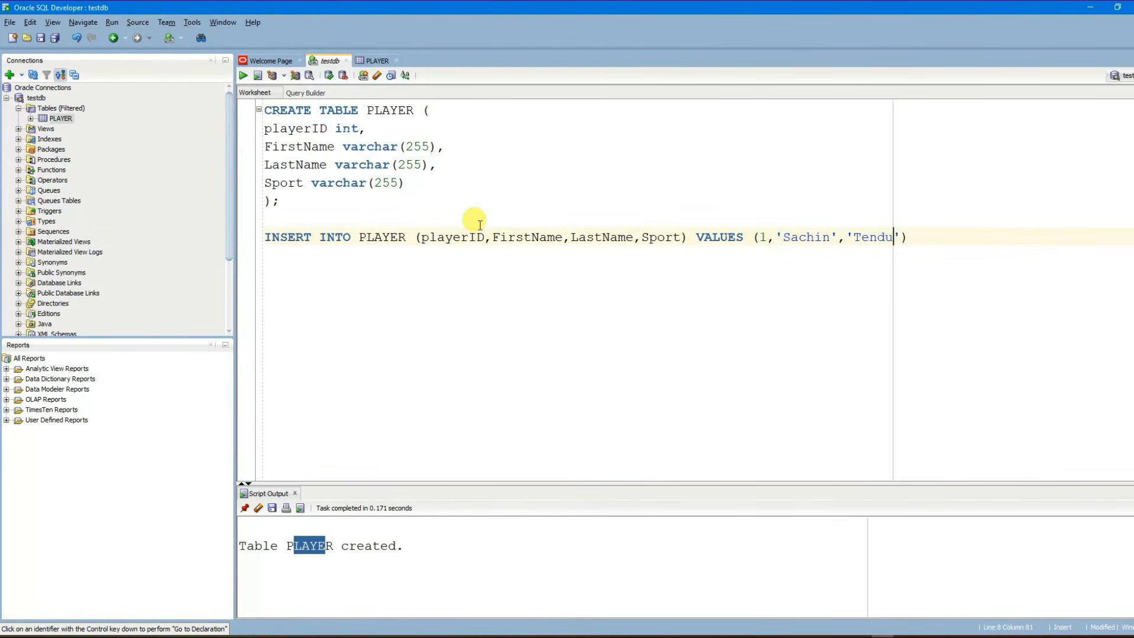
pyautogui.write('Tendulkat')
pyautogui.press('BackSpace')
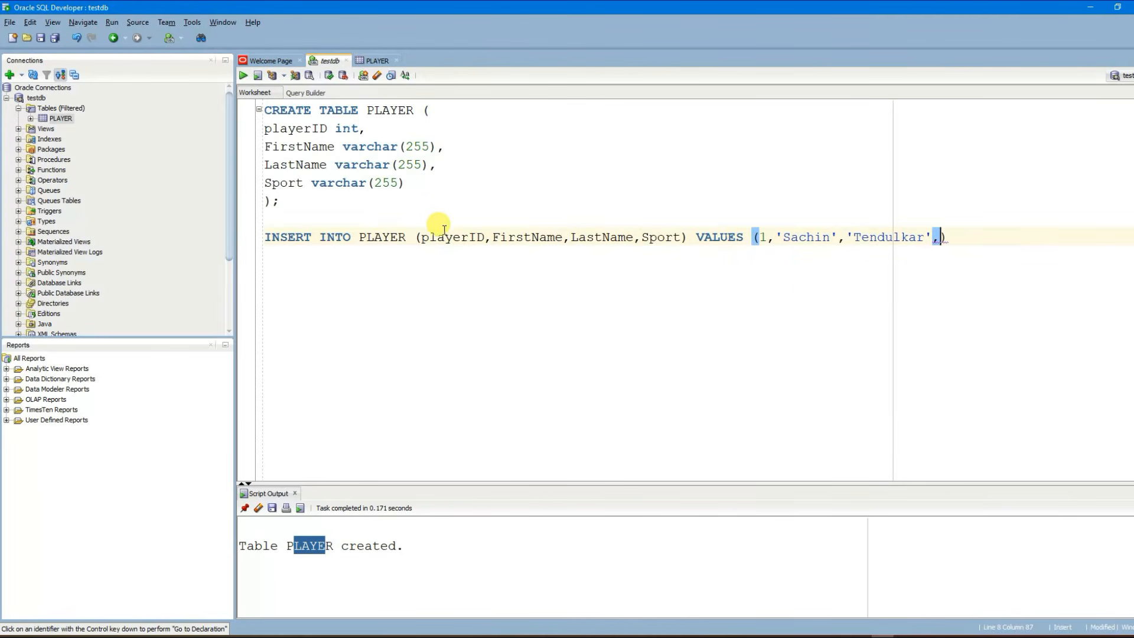
pyautogui.write("'")
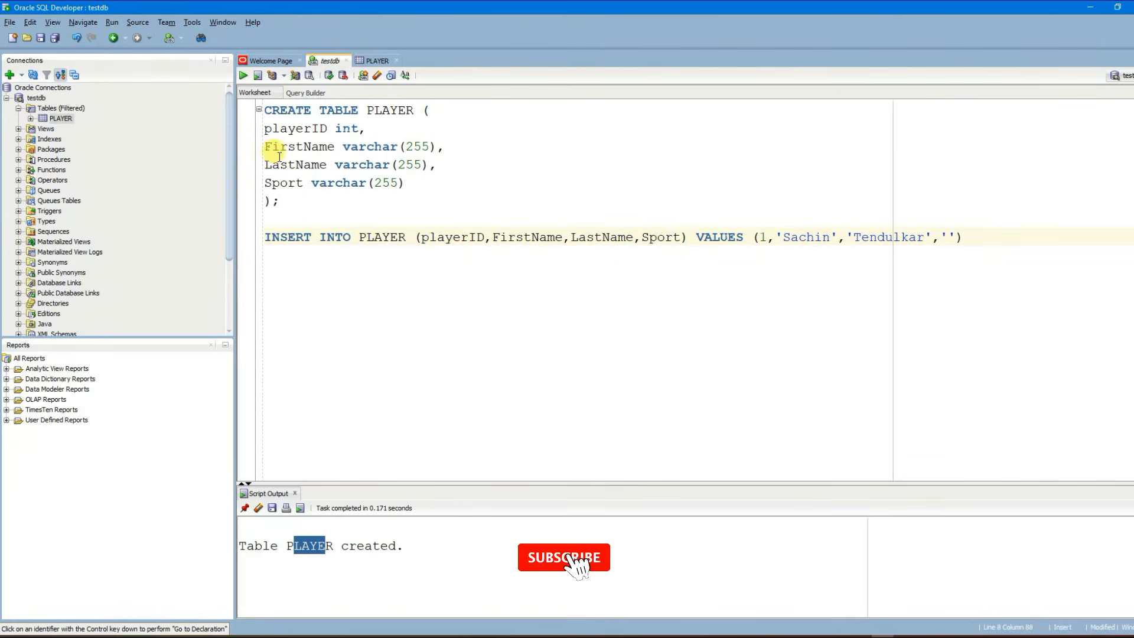
pyautogui.moveTo(351, 147); pyautogui.dragTo(374, 165)
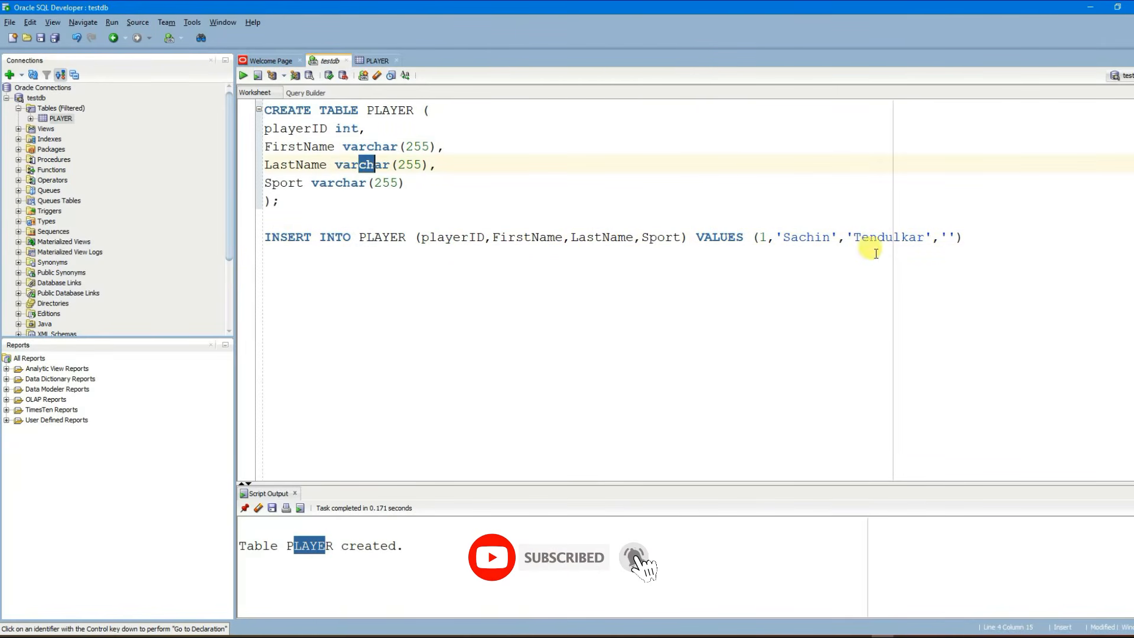
# Step: Compare the entered values with the column definitions and move to the Sport value's quotes
pyautogui.moveTo(777, 237); pyautogui.dragTo(839, 242)
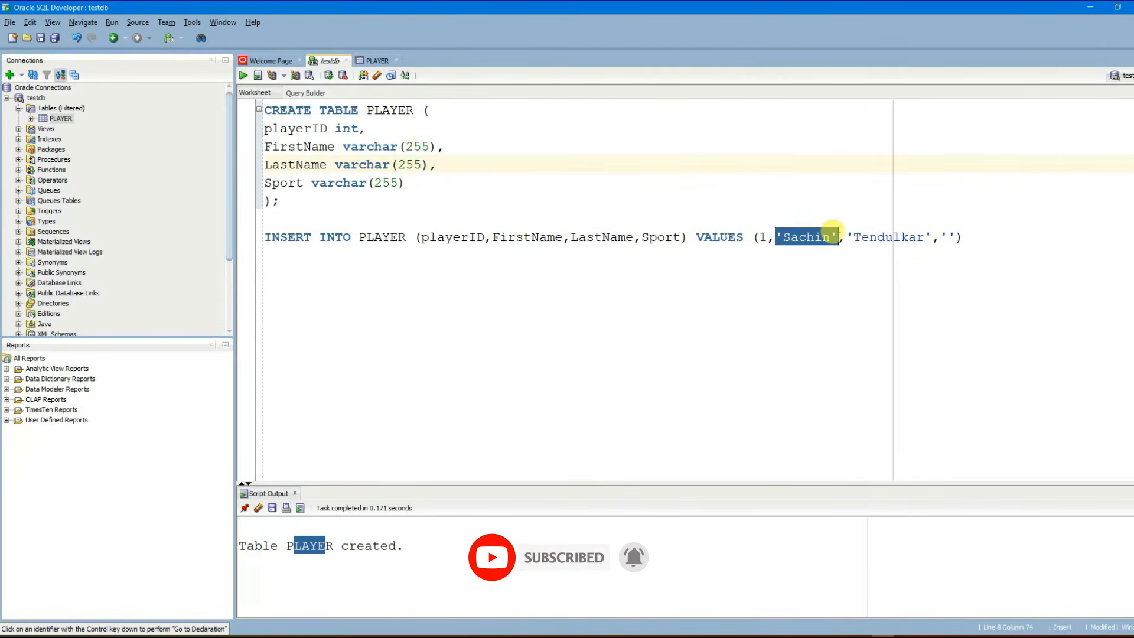
pyautogui.press('End')
pyautogui.moveTo(284, 134); pyautogui.dragTo(346, 139)
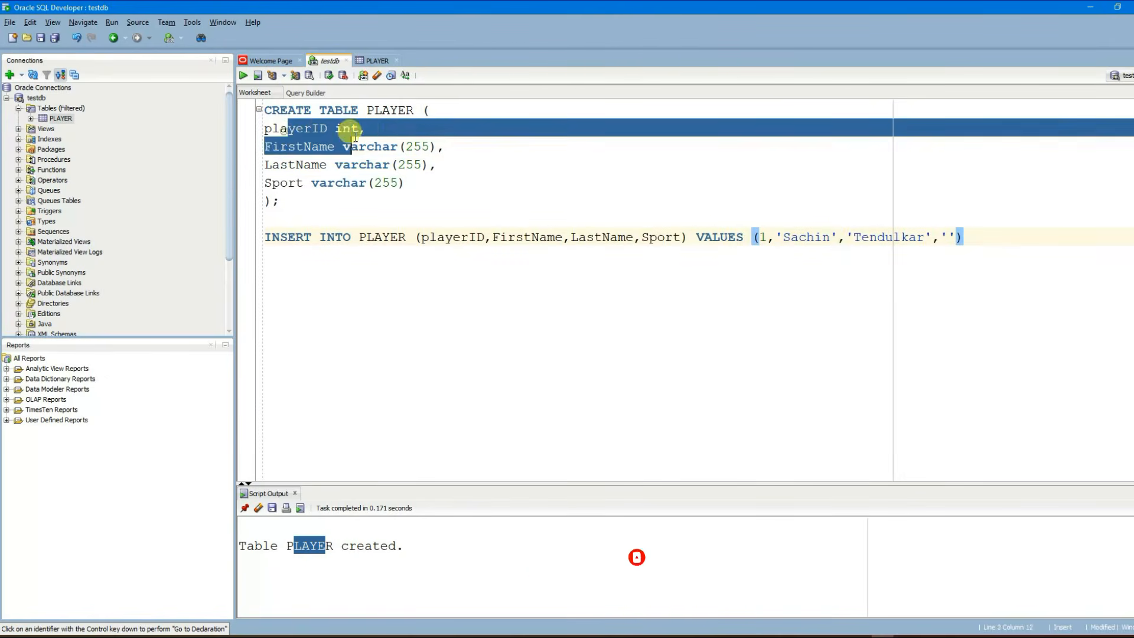
pyautogui.click(370, 130)
pyautogui.doubleClick(764, 237)
pyautogui.press('End')
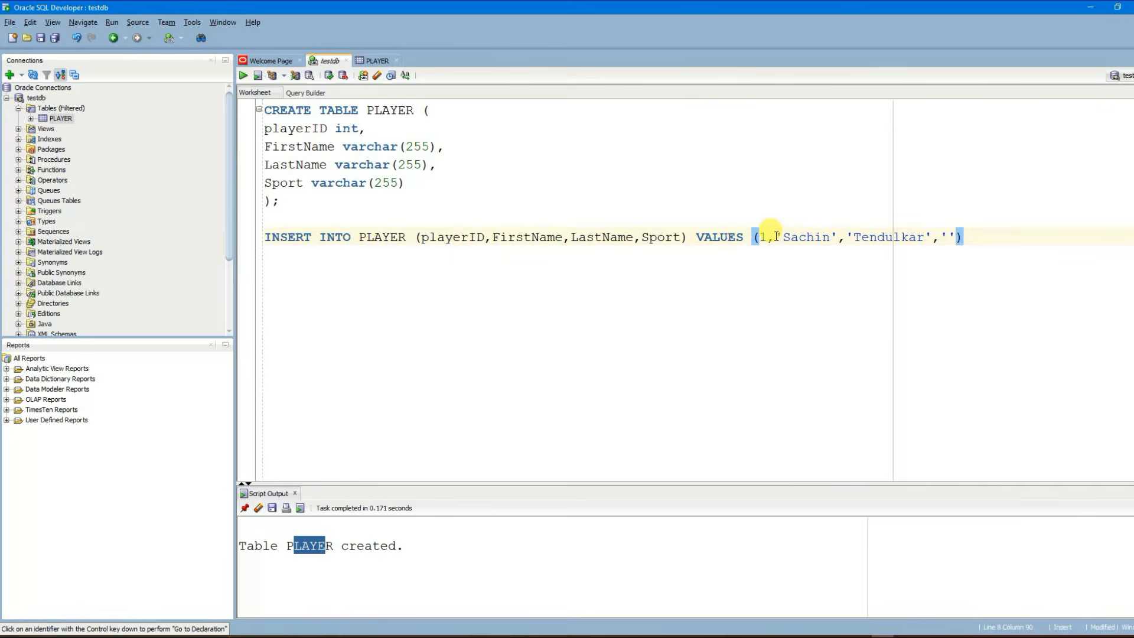
pyautogui.moveTo(775, 237); pyautogui.dragTo(833, 237)
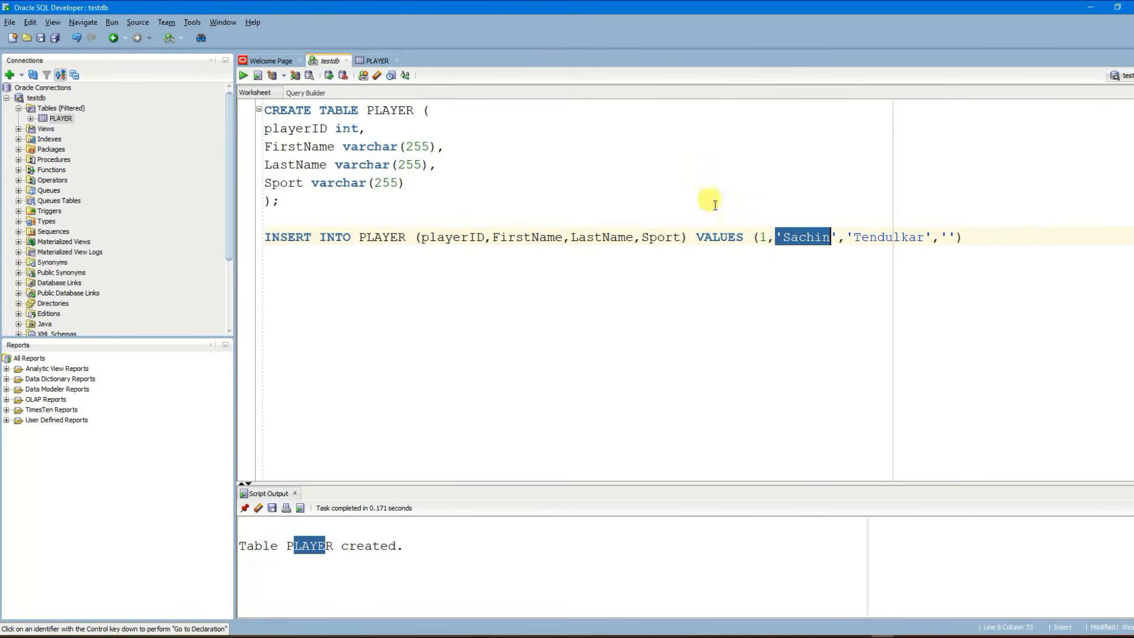
pyautogui.click(949, 237)
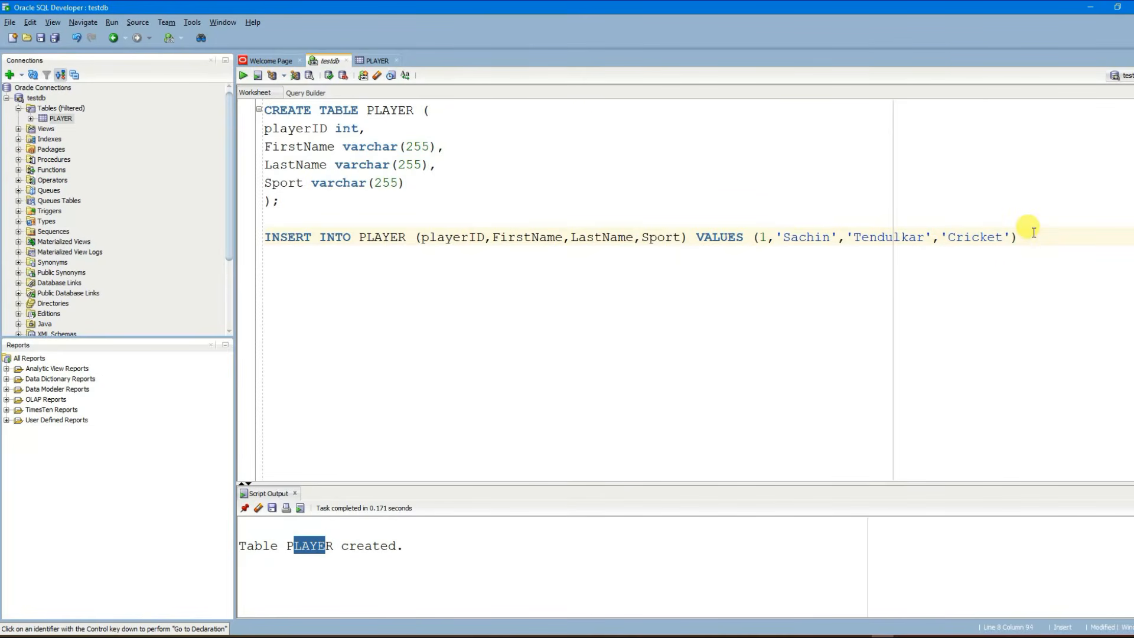
# Step: End the INSERT with a semicolon, run it, and confirm the '1 row inserted' message
pyautogui.write(';')
pyautogui.moveTo(1051, 234); pyautogui.dragTo(237, 234)
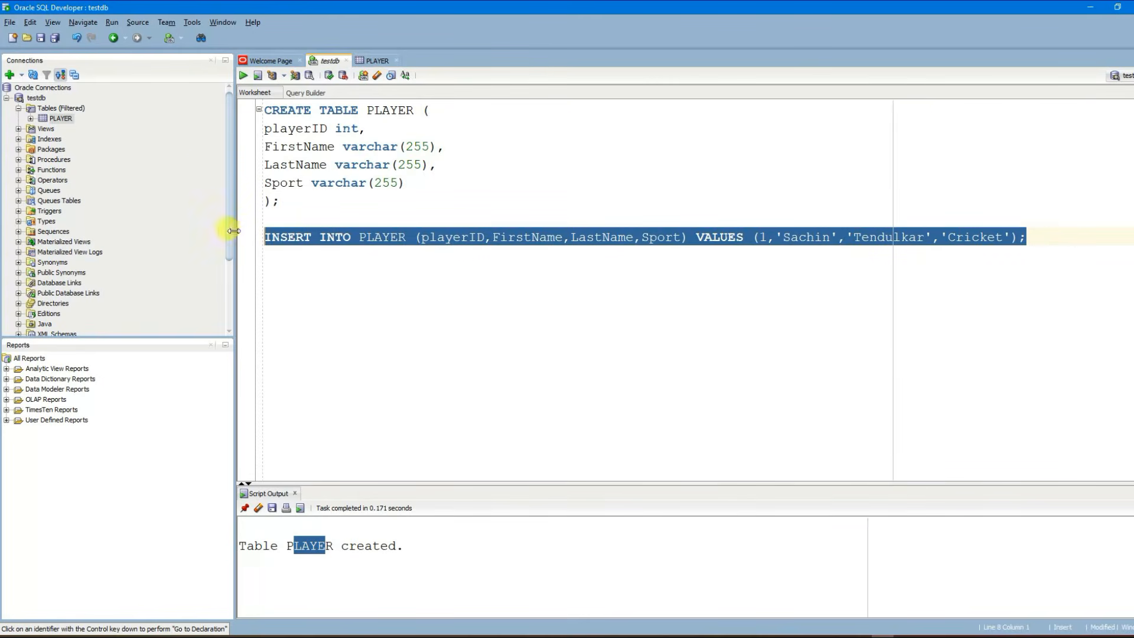
pyautogui.click(243, 76)
pyautogui.click(362, 576)
pyautogui.moveTo(362, 576); pyautogui.dragTo(239, 576)
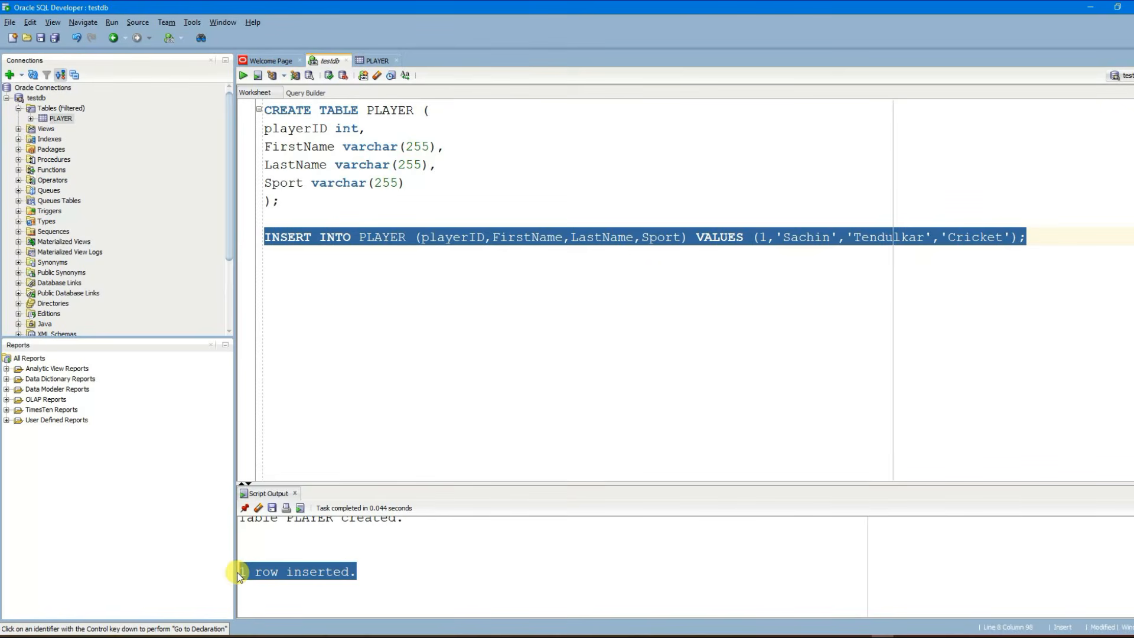
pyautogui.click(704, 401)
pyautogui.moveTo(1045, 239); pyautogui.dragTo(261, 228)
pyautogui.hotkey('ctrl', 'c')
pyautogui.click(523, 261)
# Step: Paste a copy of the INSERT and change it to ID 2, 'Sourav', 'Ganguly'
pyautogui.press('Return')
pyautogui.hotkey('ctrl', 'v')
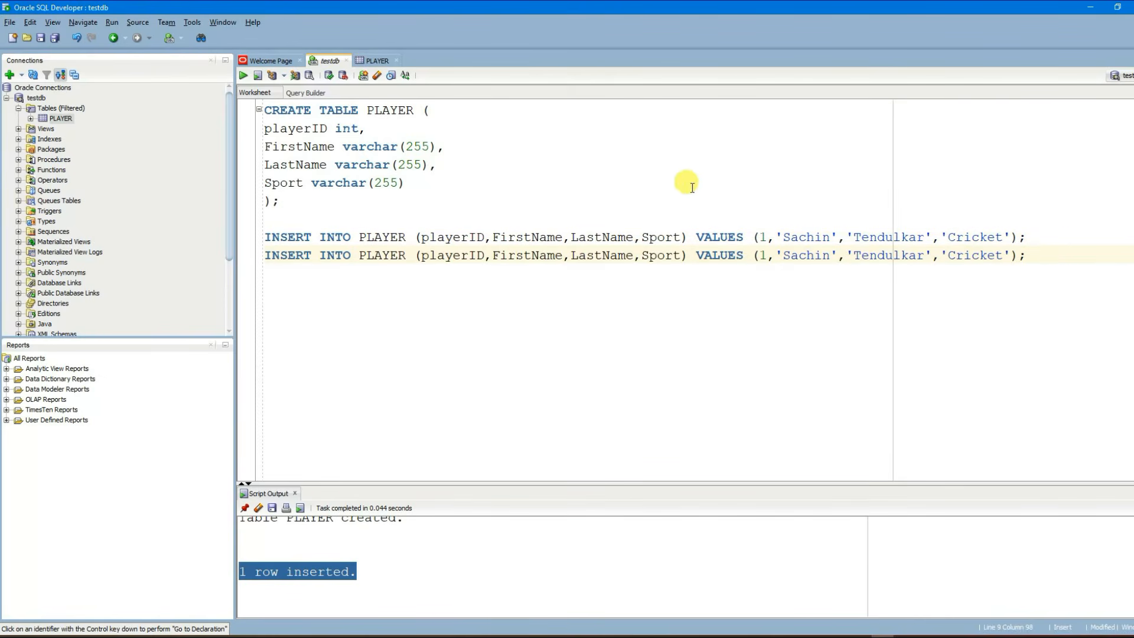
pyautogui.click(769, 255)
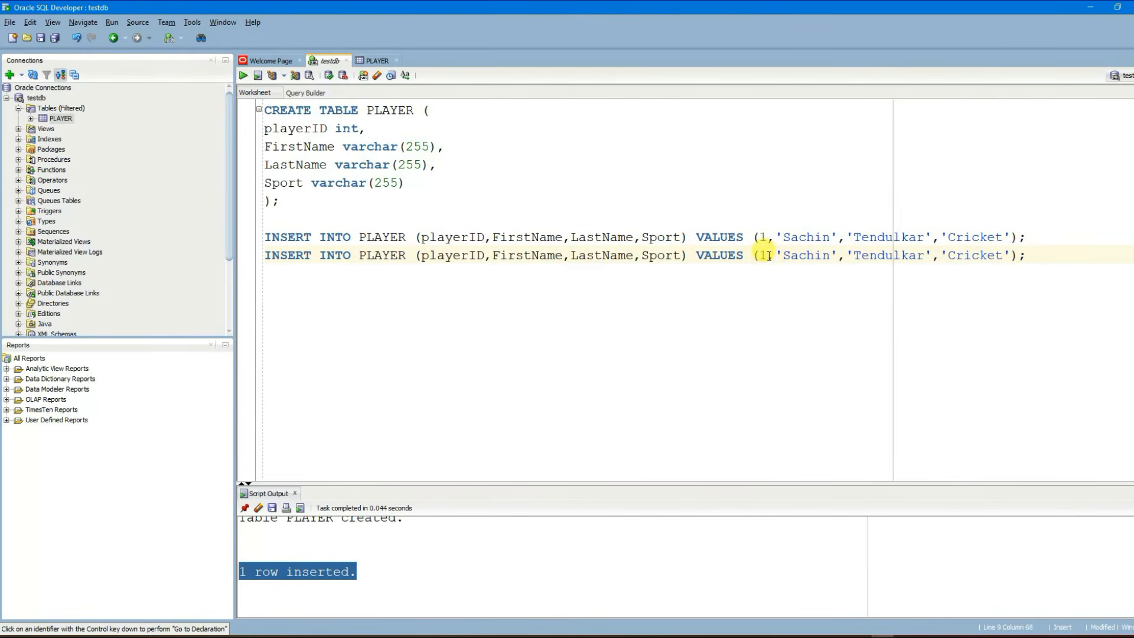
pyautogui.press('BackSpace')
pyautogui.write('2')
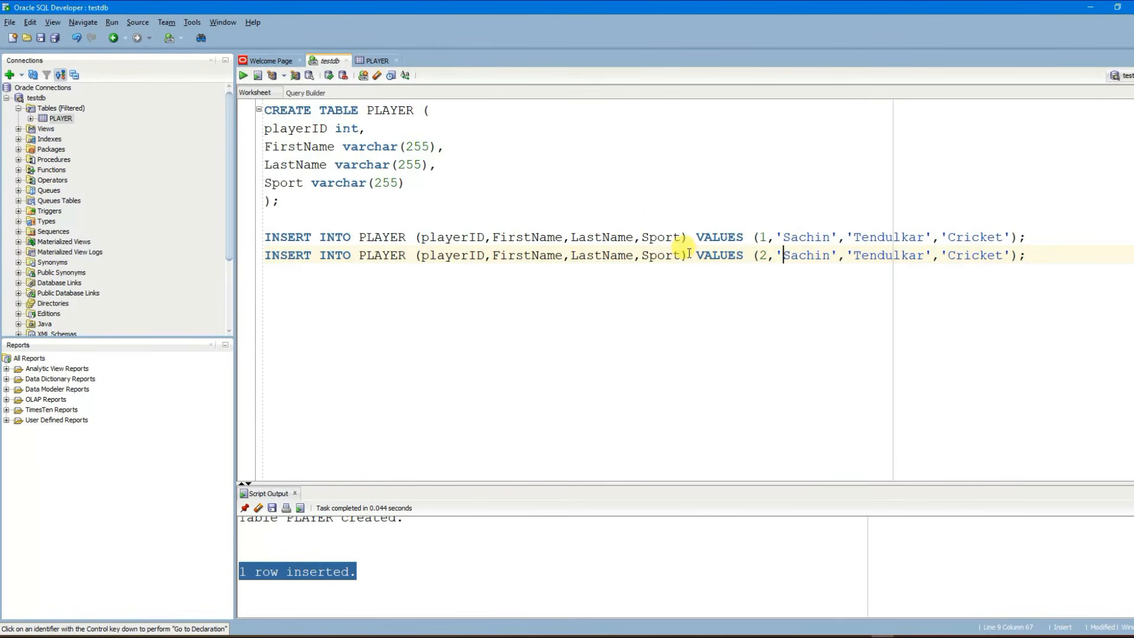
pyautogui.doubleClick(807, 254)
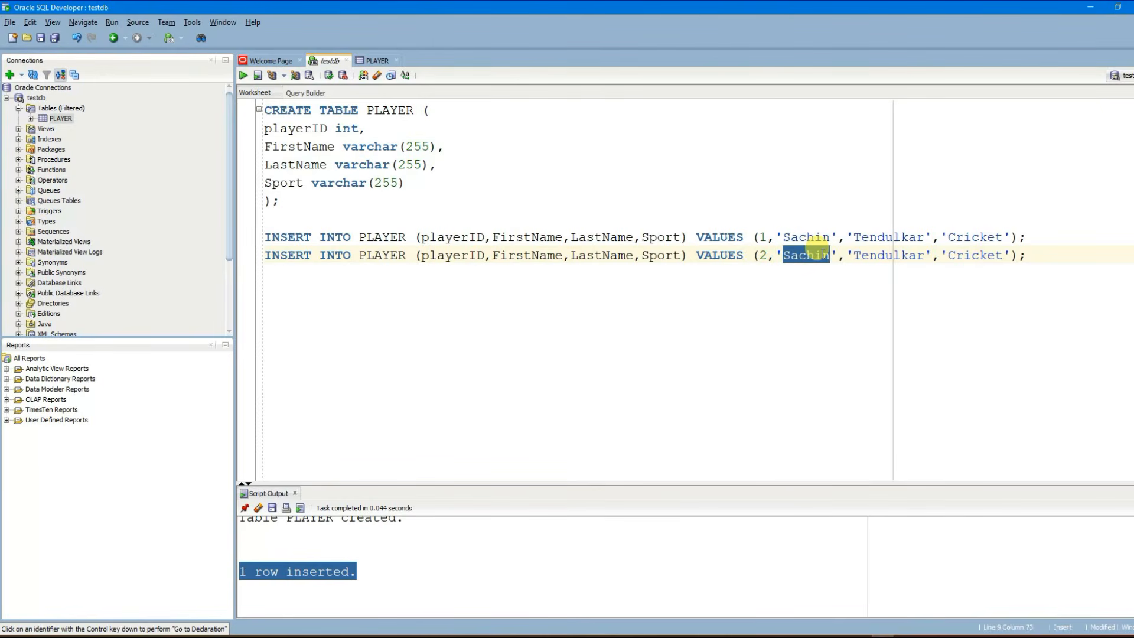
pyautogui.write('Sourav')
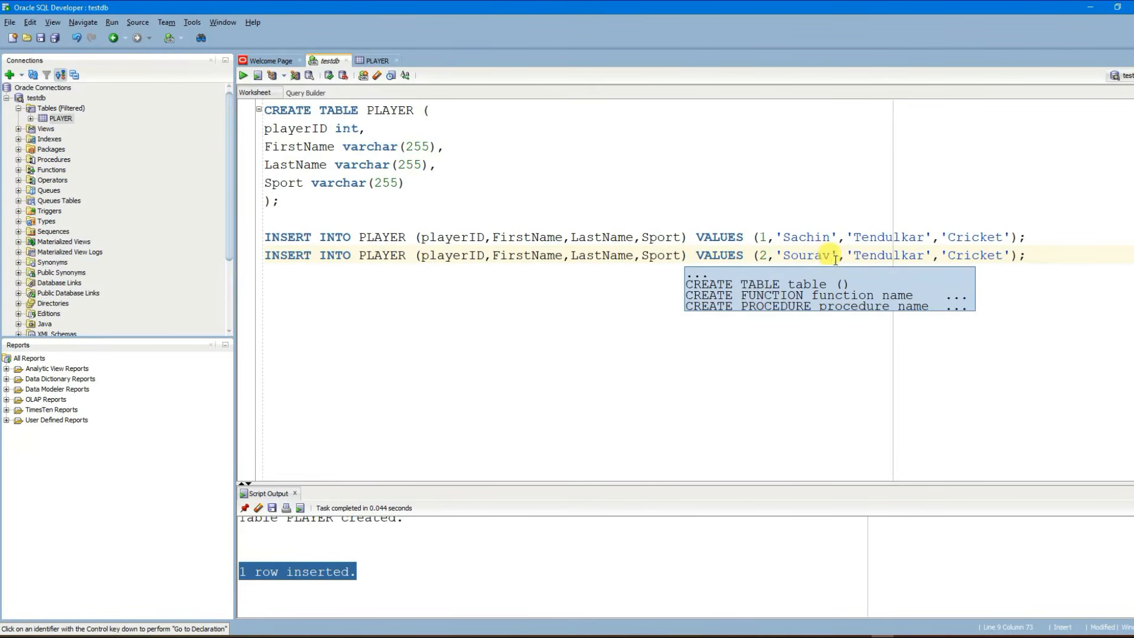
pyautogui.doubleClick(904, 255)
pyautogui.write('Ganguly')
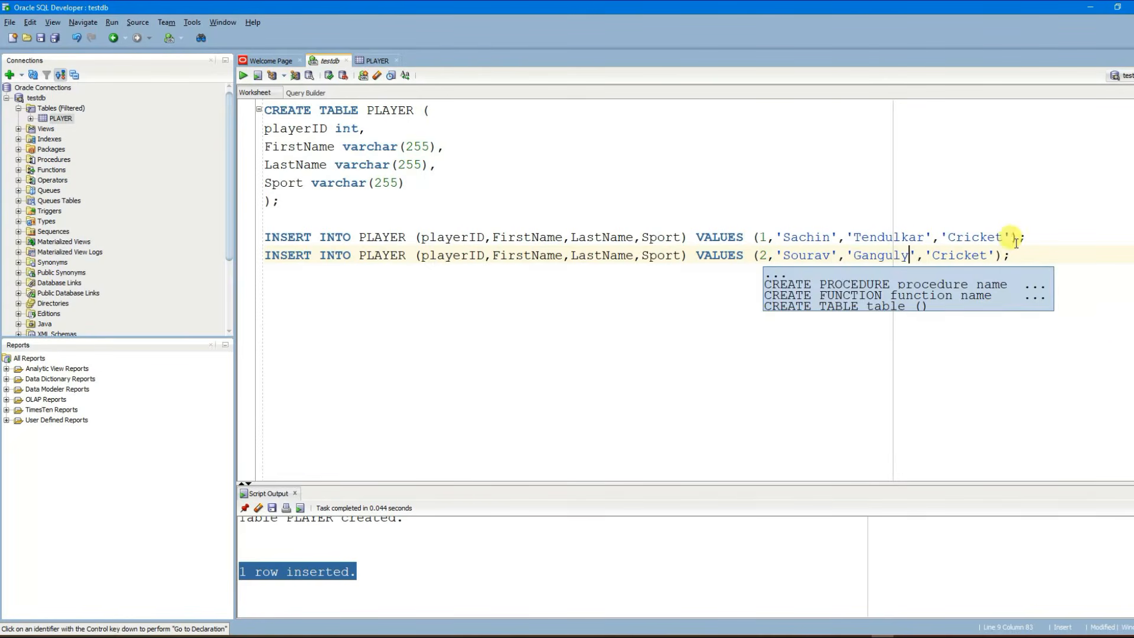
# Step: Run the second INSERT, confirm the row was inserted, and start a new line
pyautogui.moveTo(1042, 253); pyautogui.dragTo(143, 257)
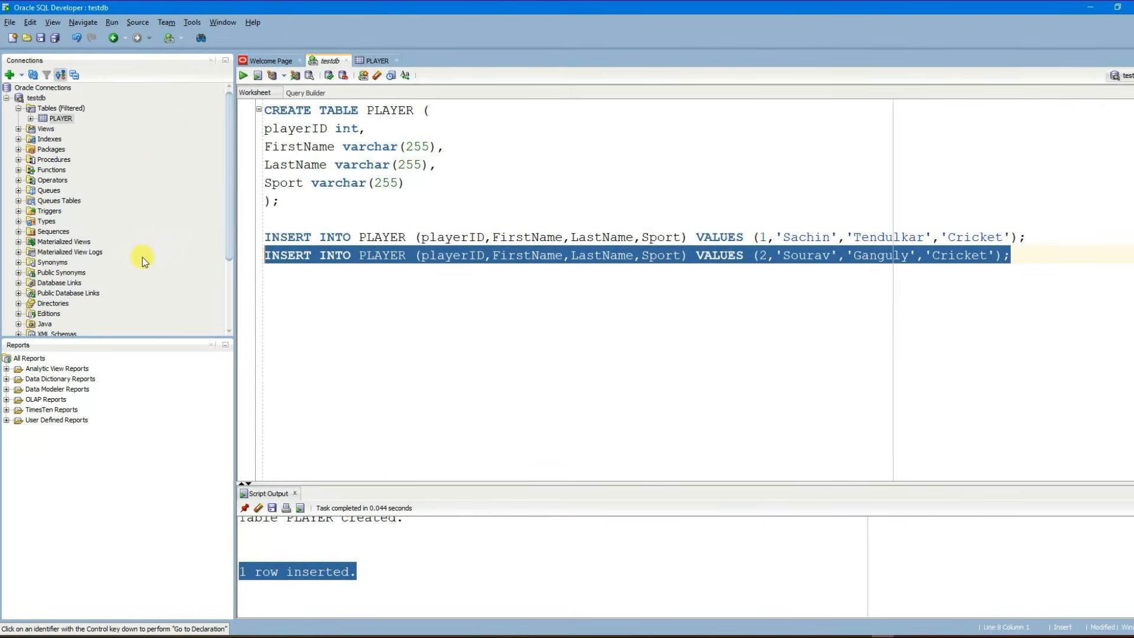
pyautogui.click(243, 76)
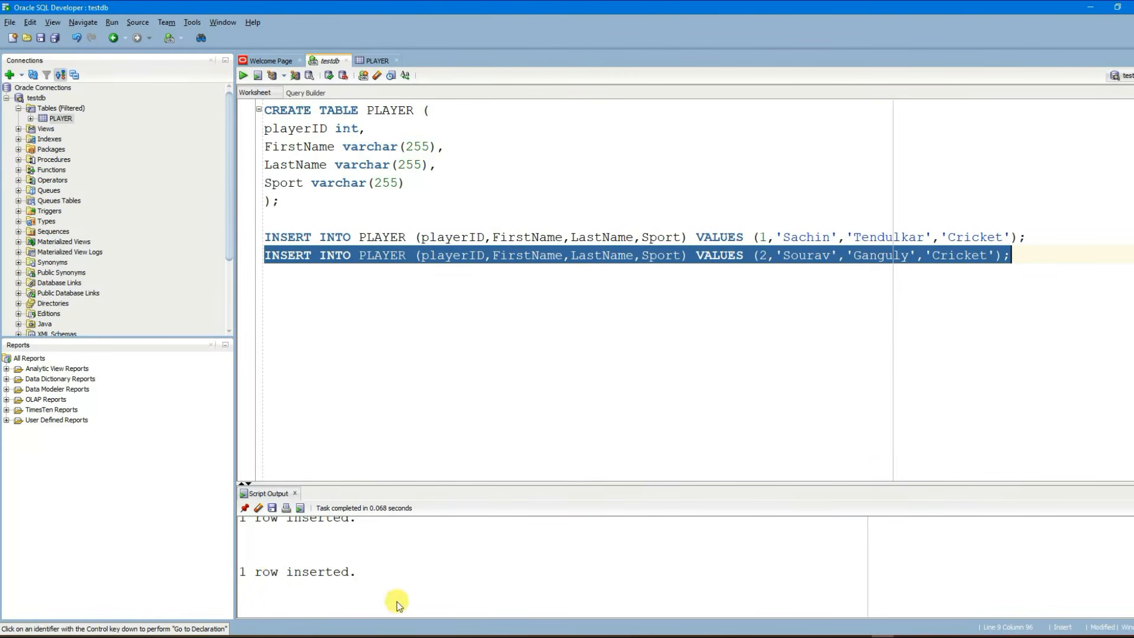
pyautogui.moveTo(241, 570); pyautogui.dragTo(386, 581)
pyautogui.click(402, 572)
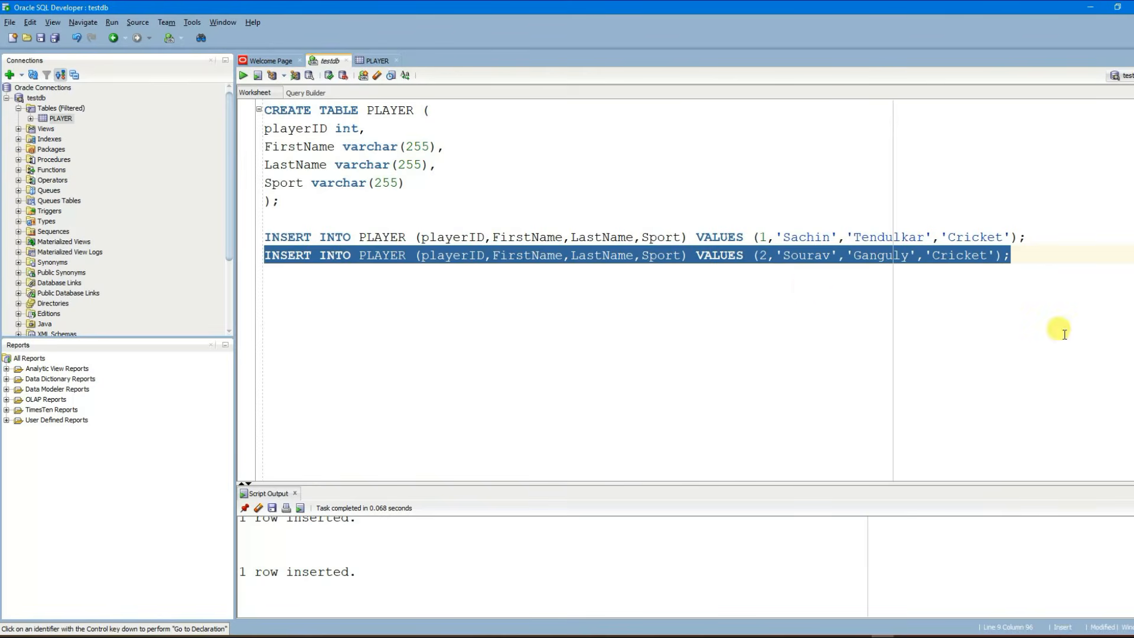
pyautogui.click(1070, 259)
pyautogui.press('Return')
pyautogui.press('Return')
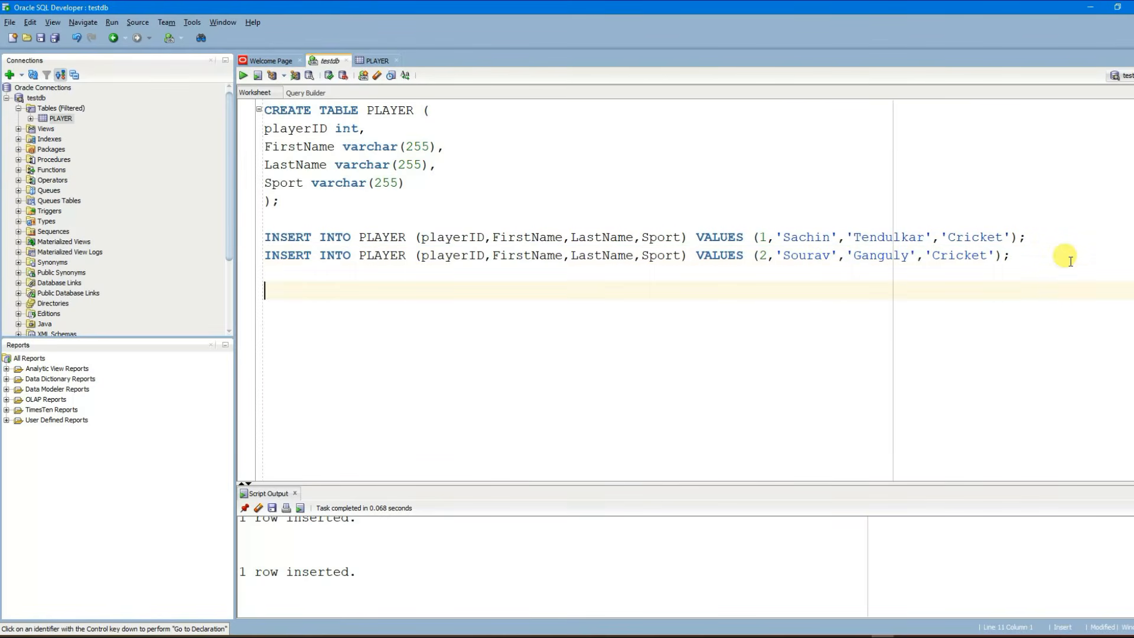
# Step: Write SELECT * FROM PLAYER and run it to list both player rows
pyautogui.write('S')
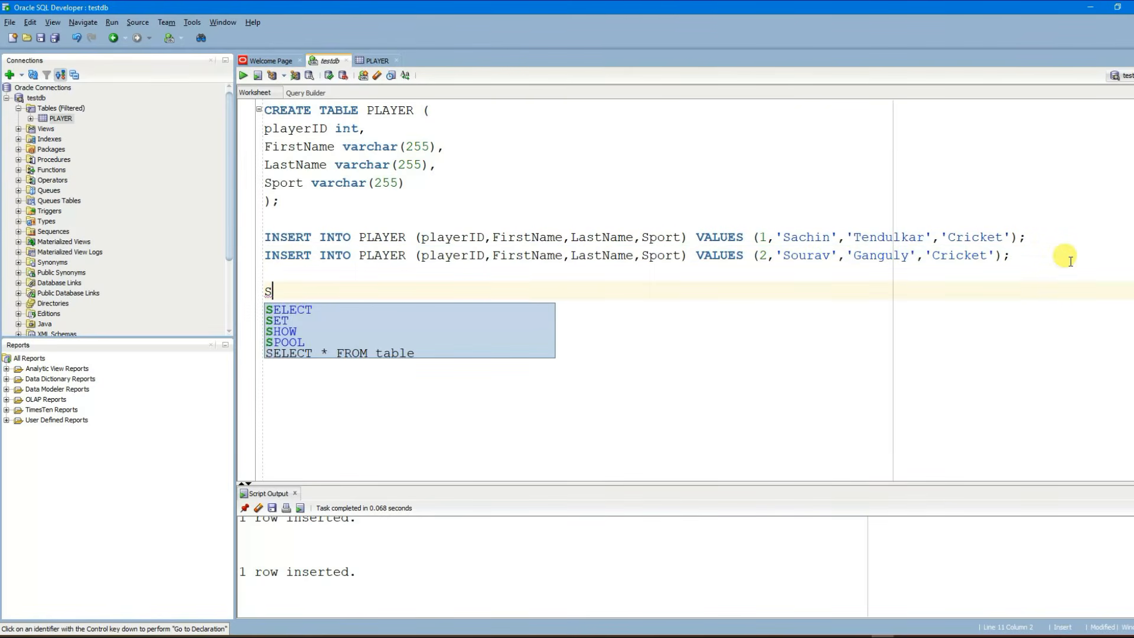
pyautogui.write('ELECT * FROM PLAYER;')
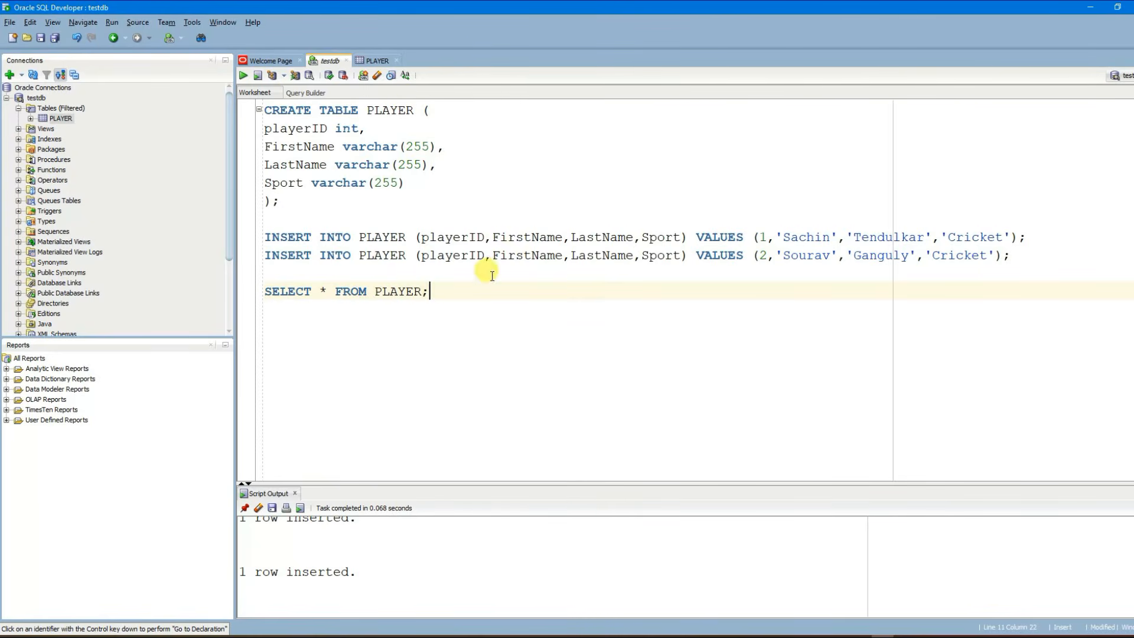
pyautogui.moveTo(430, 292); pyautogui.dragTo(243, 289)
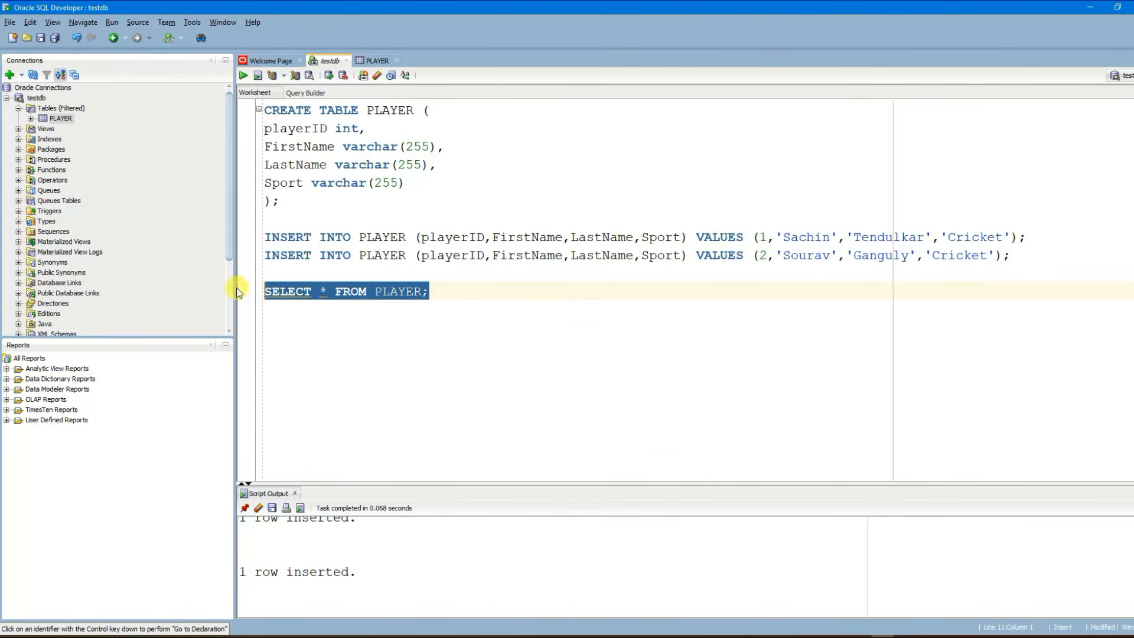
pyautogui.click(248, 76)
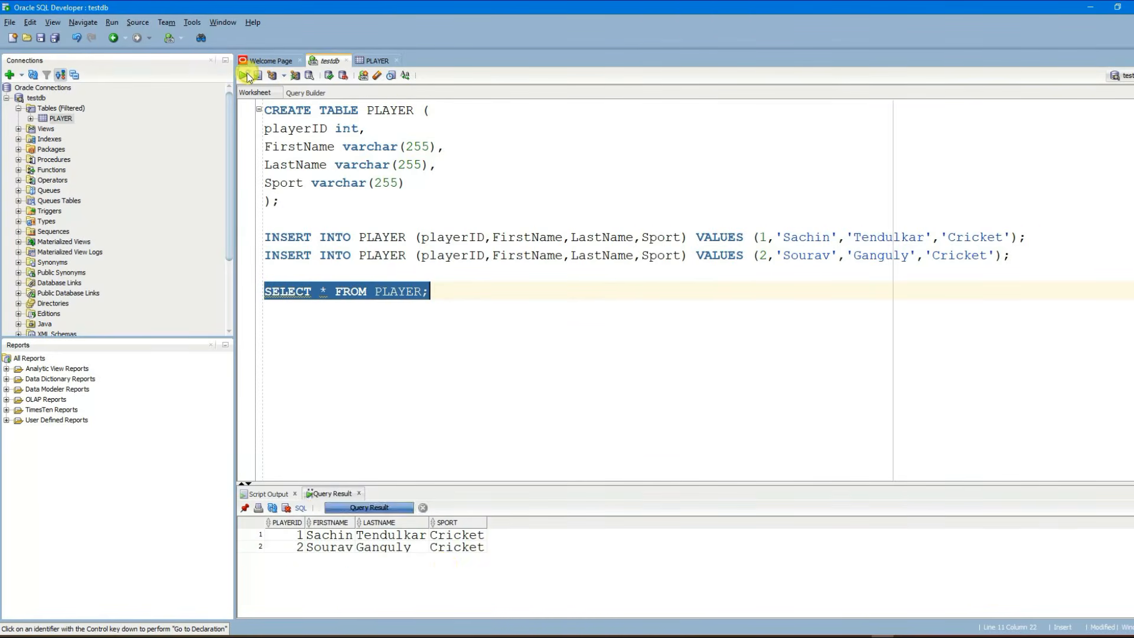
pyautogui.click(295, 537)
pyautogui.click(381, 536)
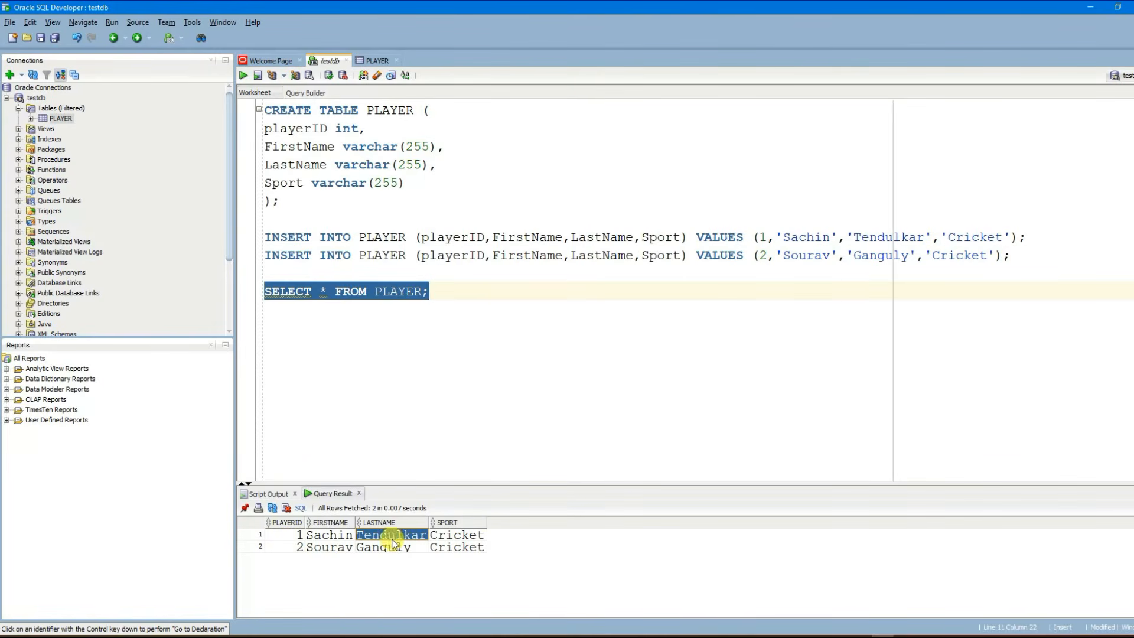
pyautogui.click(455, 538)
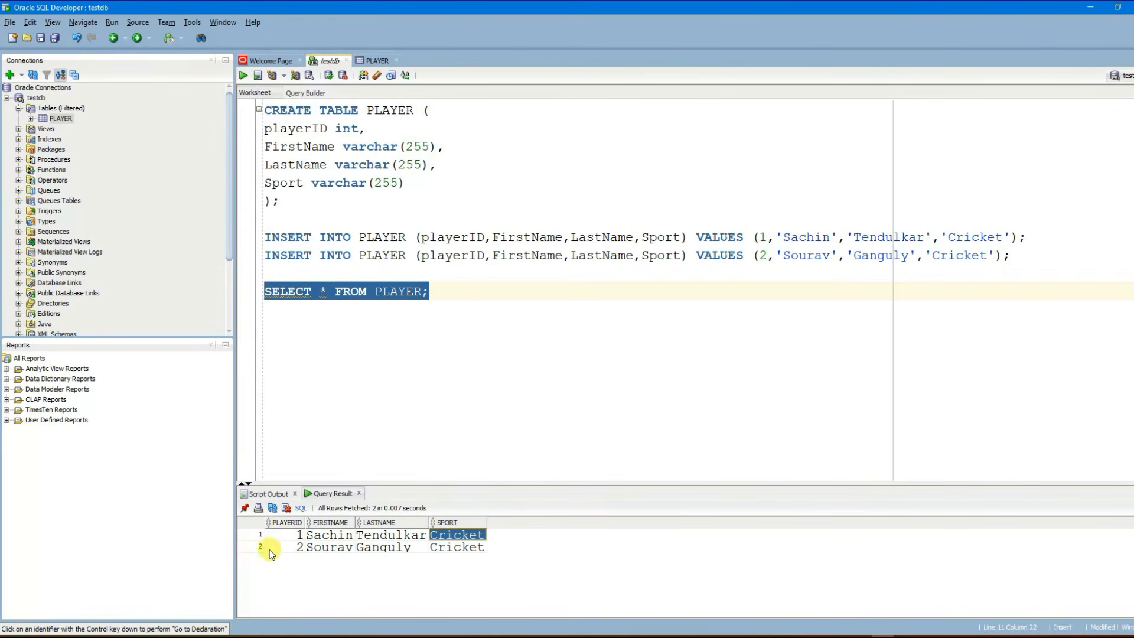
pyautogui.click(294, 549)
pyautogui.click(329, 547)
pyautogui.click(388, 550)
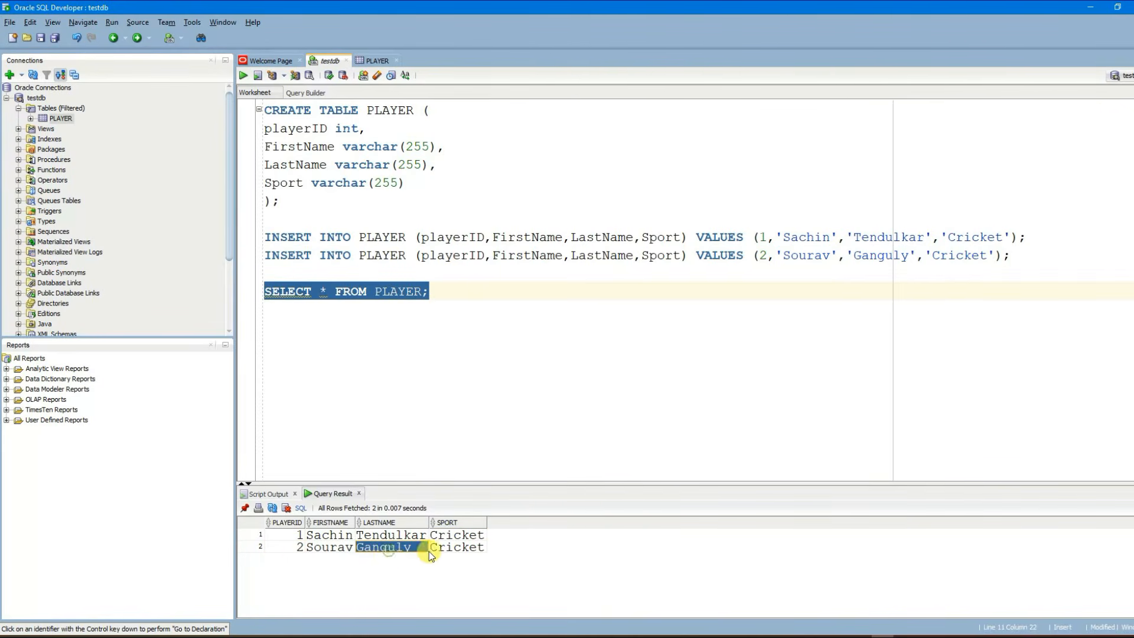
pyautogui.click(457, 549)
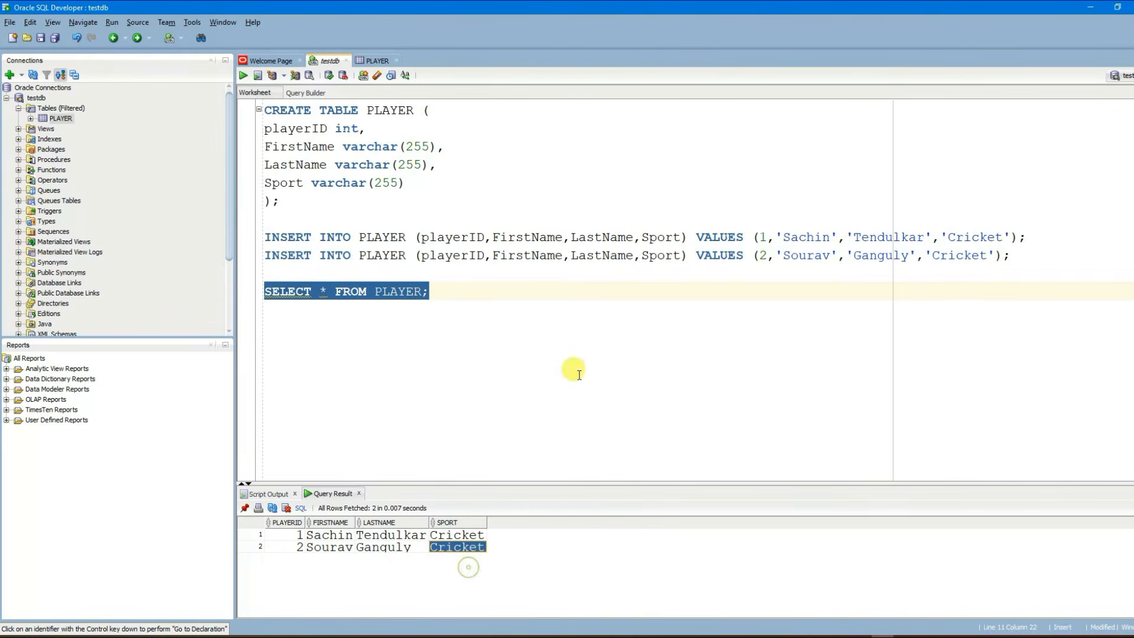
pyautogui.click(622, 330)
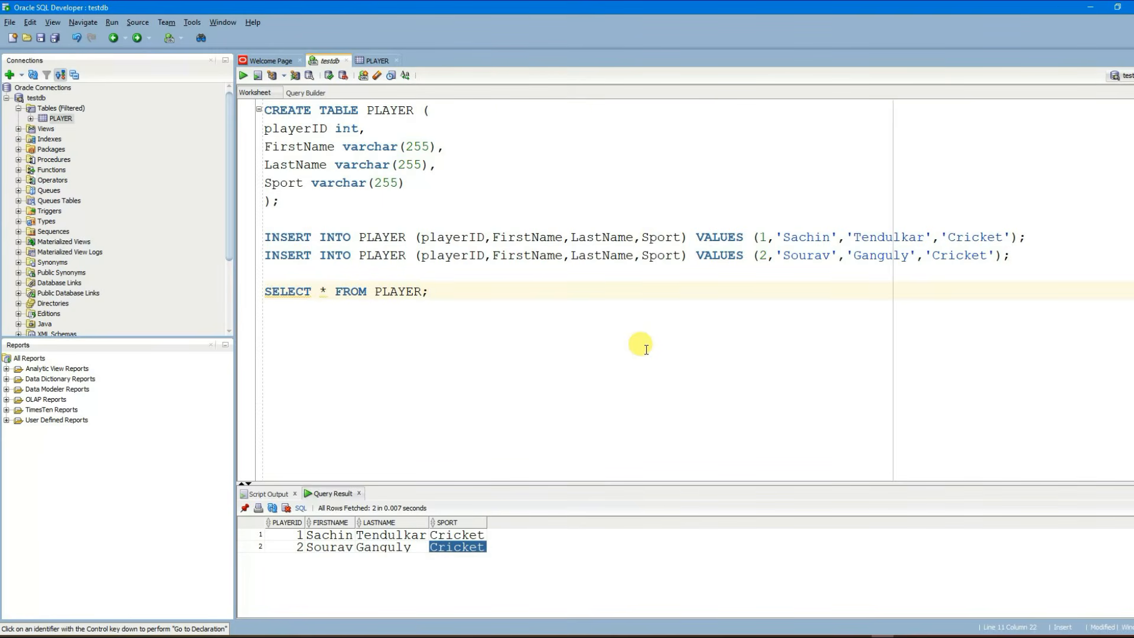